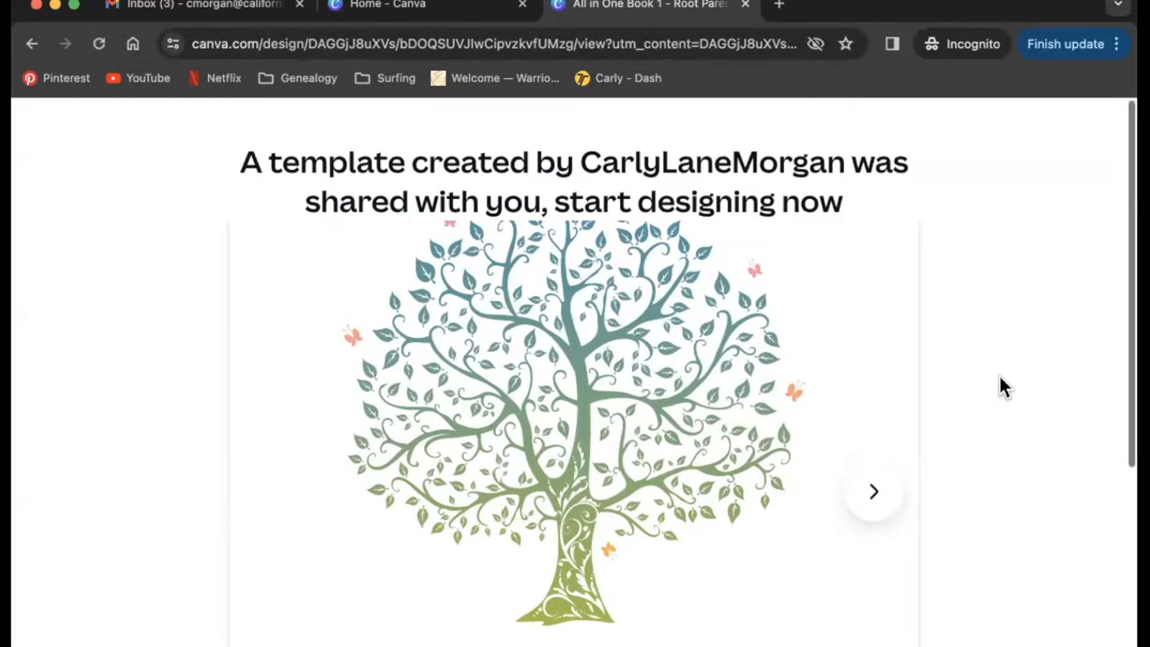
- Make your own editable copy of the shared Family Tree template, 'All in One Book 1'
{"action": "scroll", "coordinate": [1003, 386], "scroll_direction": "down", "scroll_amount": 5}
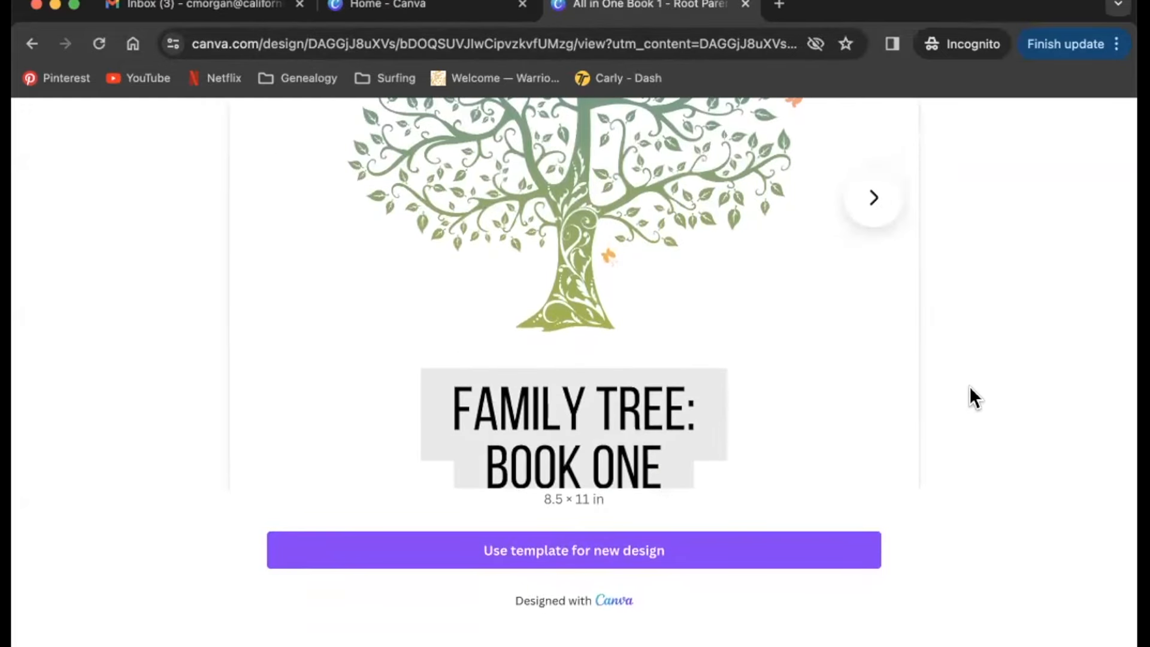
{"action": "left_click", "coordinate": [775, 557]}
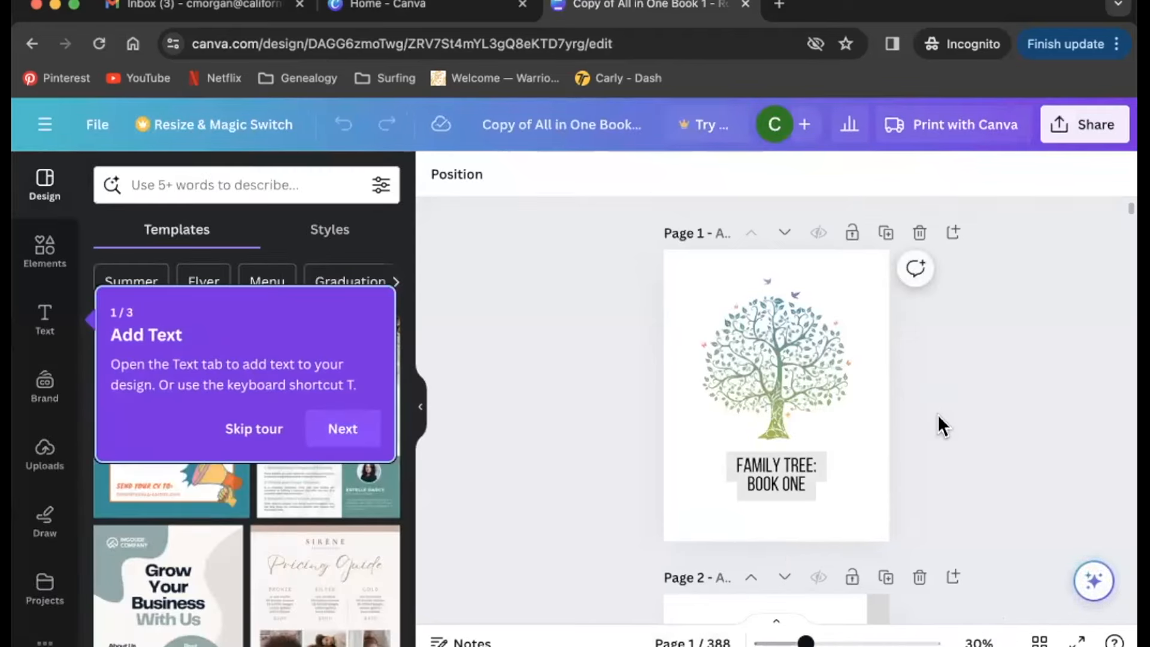
- Preview the book's pages, then skip the Add Text onboarding tour
{"action": "scroll", "coordinate": [937, 424], "scroll_direction": "down", "scroll_amount": 20}
{"action": "scroll", "coordinate": [939, 425], "scroll_direction": "down", "scroll_amount": 5}
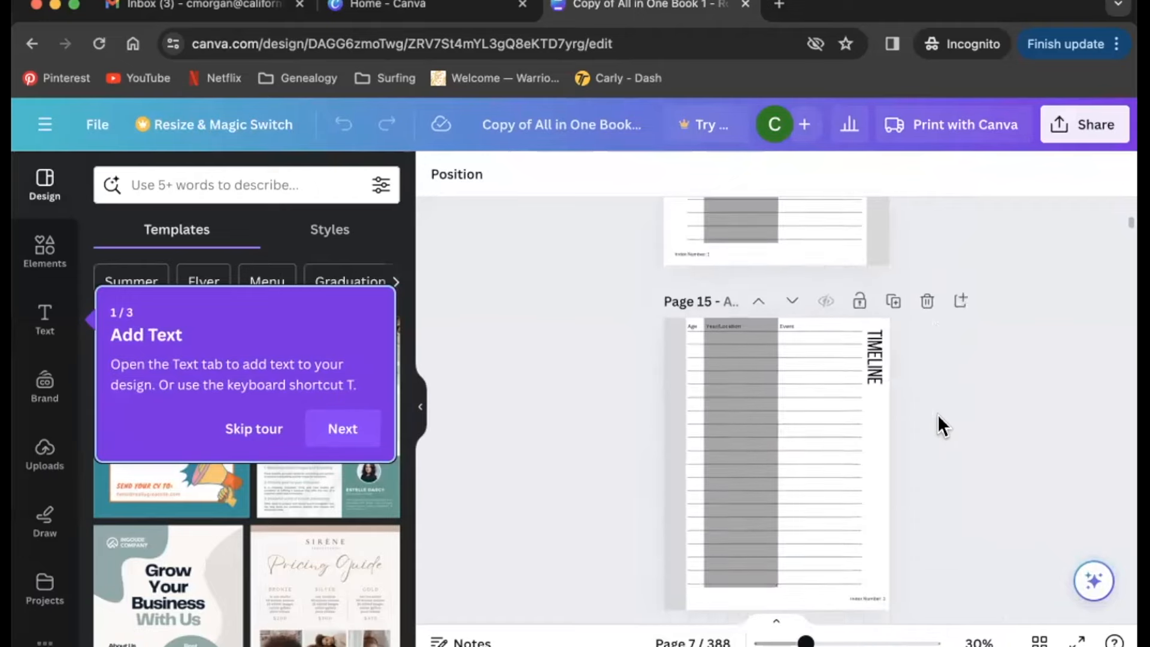
{"action": "scroll", "coordinate": [939, 425], "scroll_direction": "up", "scroll_amount": 20}
{"action": "scroll", "coordinate": [939, 425], "scroll_direction": "up", "scroll_amount": 5}
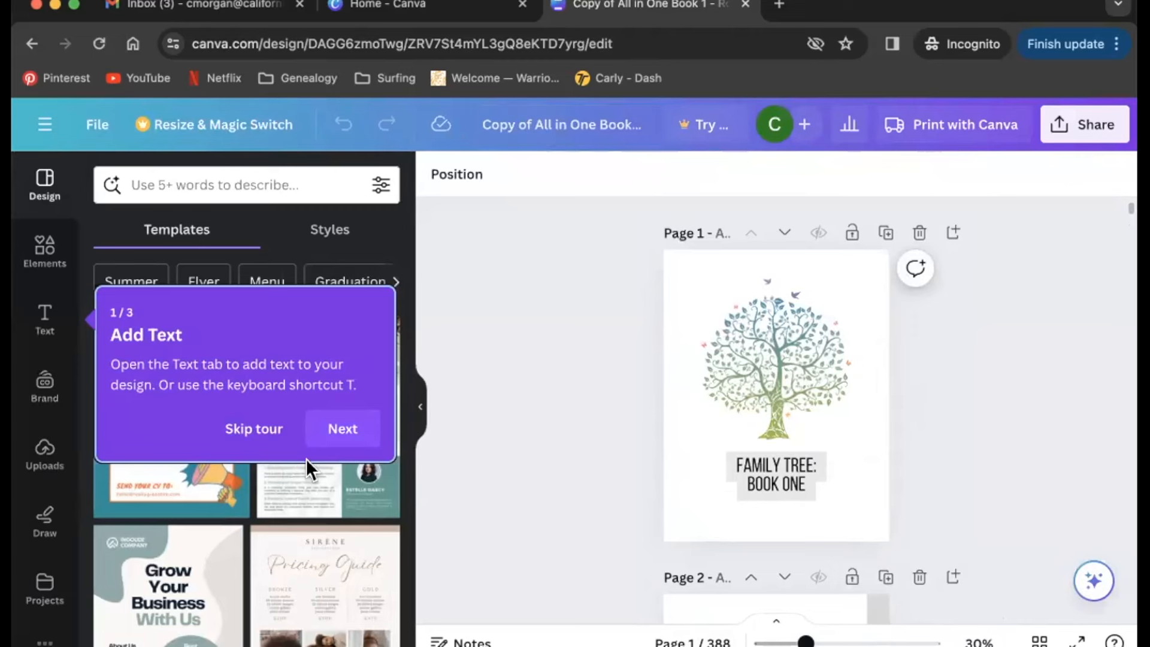
{"action": "left_click", "coordinate": [268, 429]}
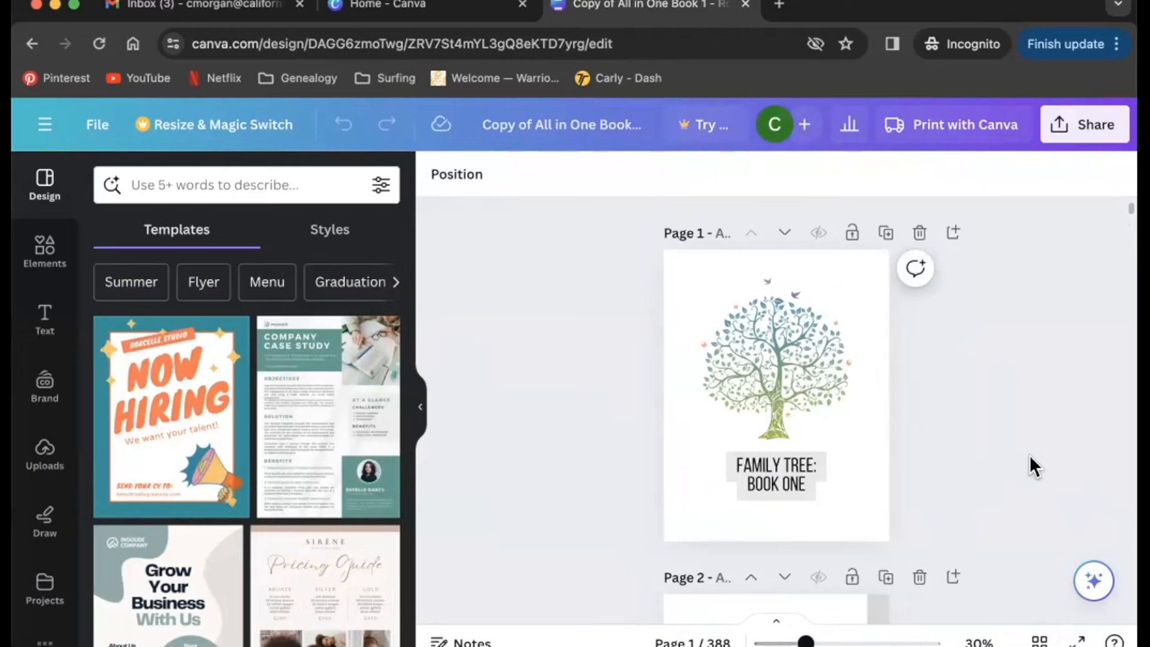
{"action": "scroll", "coordinate": [1023, 396], "scroll_direction": "down", "scroll_amount": 1}
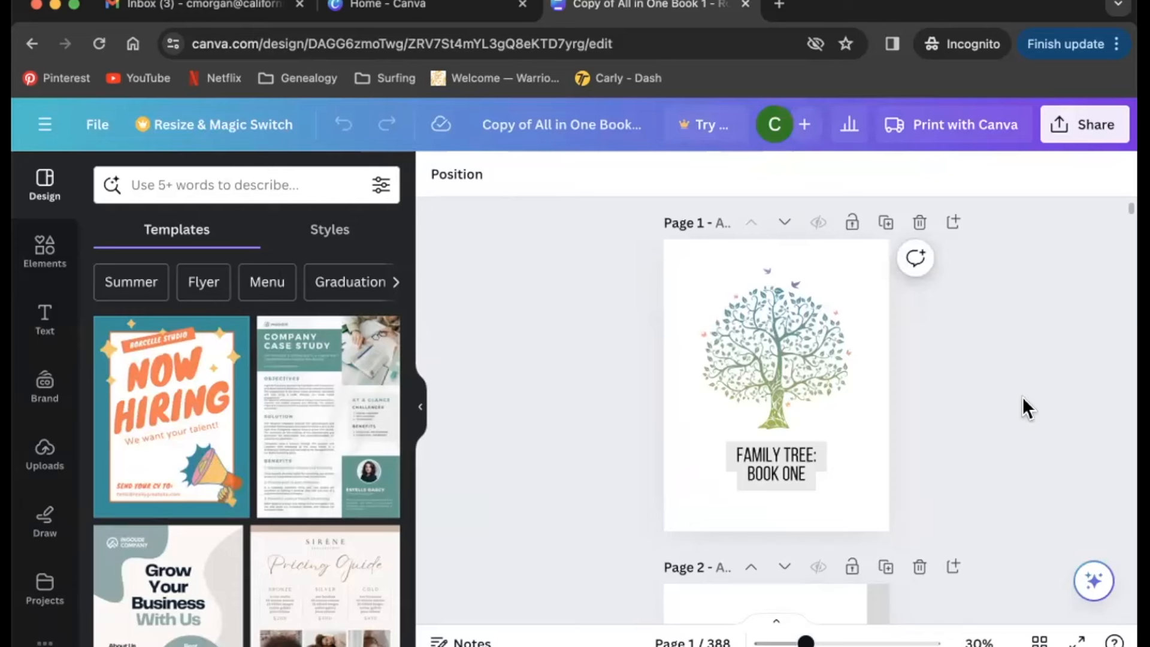
{"action": "scroll", "coordinate": [1023, 397], "scroll_direction": "down", "scroll_amount": 20}
{"action": "scroll", "coordinate": [1023, 396], "scroll_direction": "down", "scroll_amount": 15}
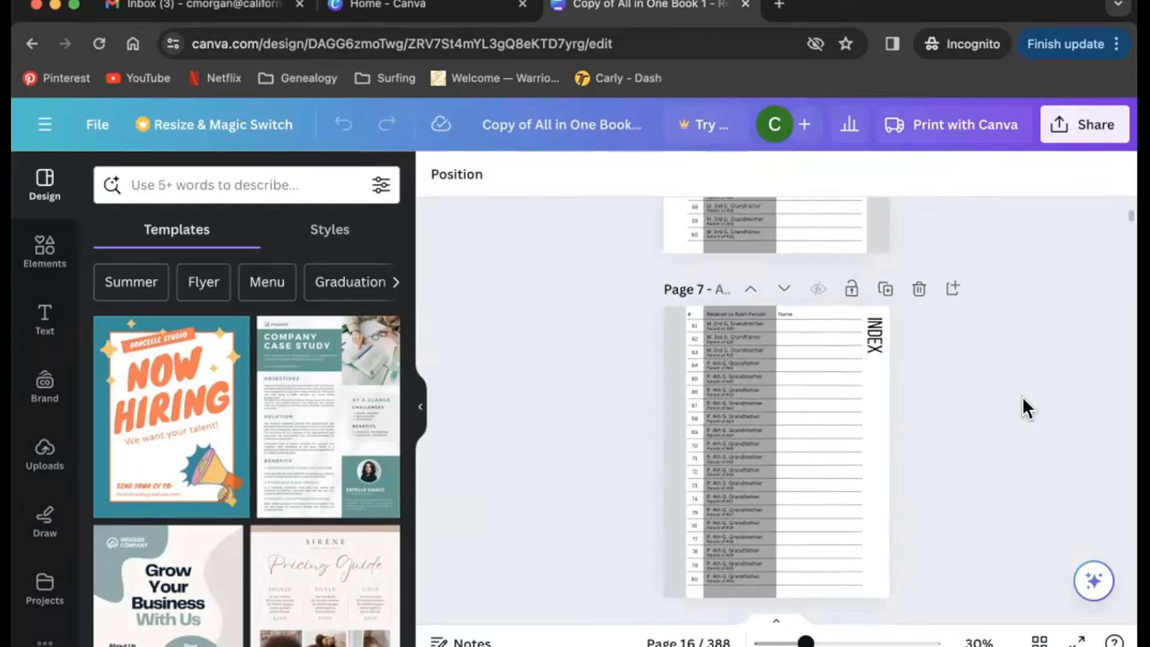
{"action": "scroll", "coordinate": [1022, 396], "scroll_direction": "up", "scroll_amount": 20}
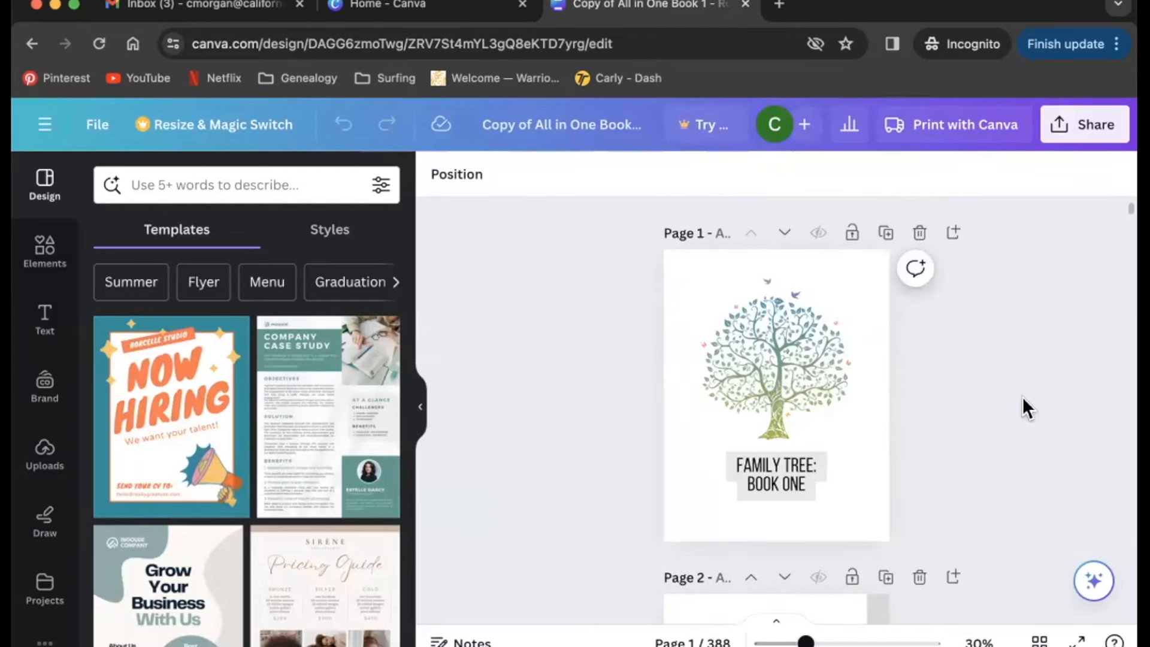
{"action": "scroll", "coordinate": [1023, 397], "scroll_direction": "down", "scroll_amount": 9}
{"action": "scroll", "coordinate": [1023, 397], "scroll_direction": "up", "scroll_amount": 9}
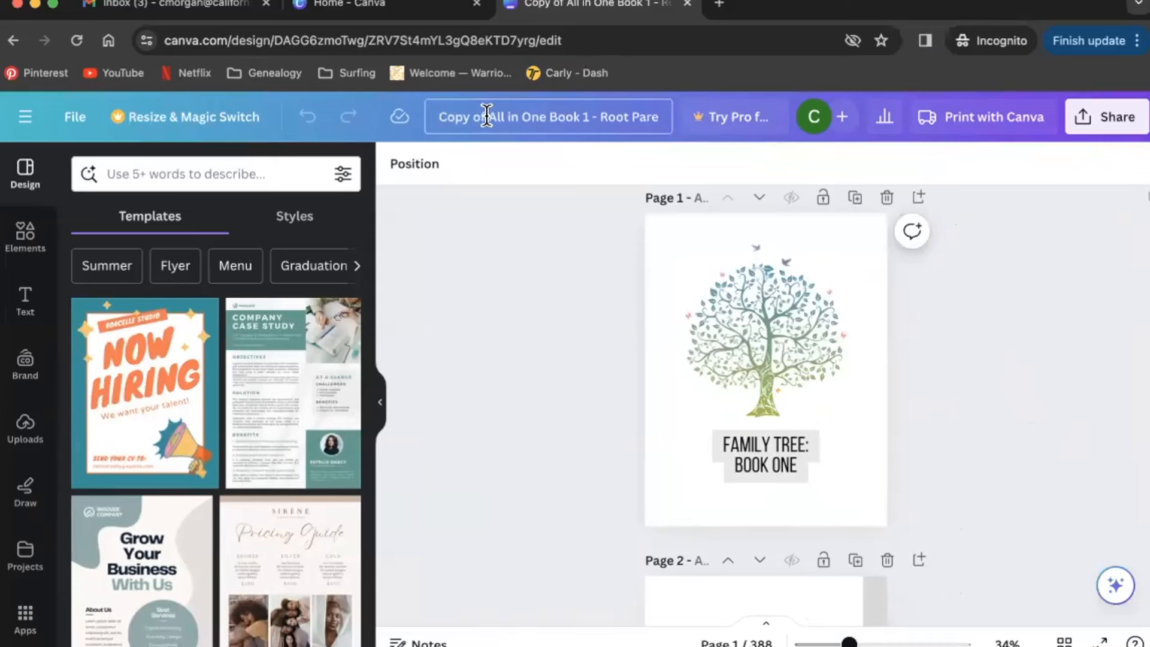
- Replace the 'Copy of' prefix in the design title with the family surname followed by FAMILY
{"action": "left_click_drag", "start_coordinate": [486, 115], "coordinate": [427, 116]}
{"action": "key", "text": "BackSpace"}
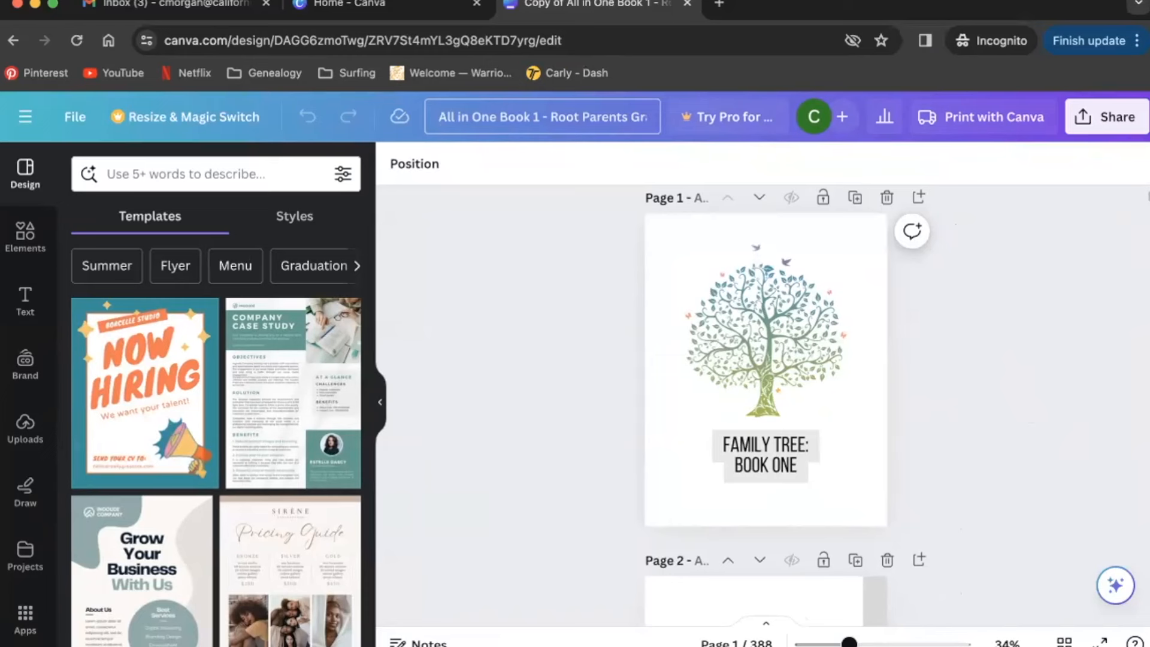
{"action": "type", "text": "GORDO"}
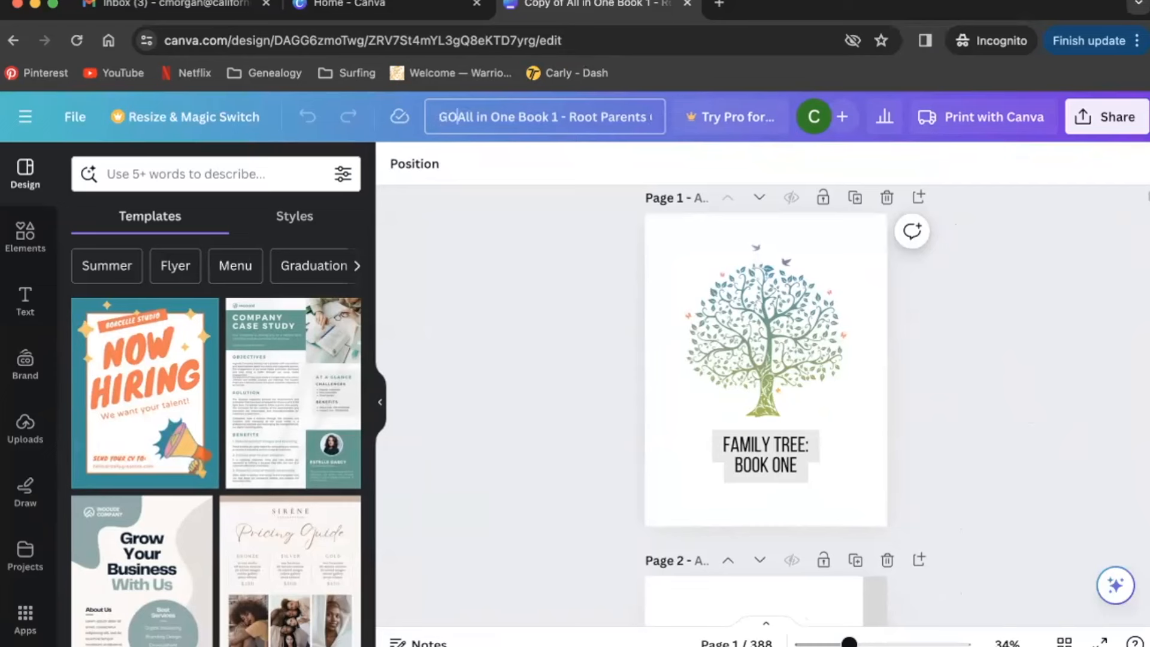
{"action": "type", "text": "N FAMILY"}
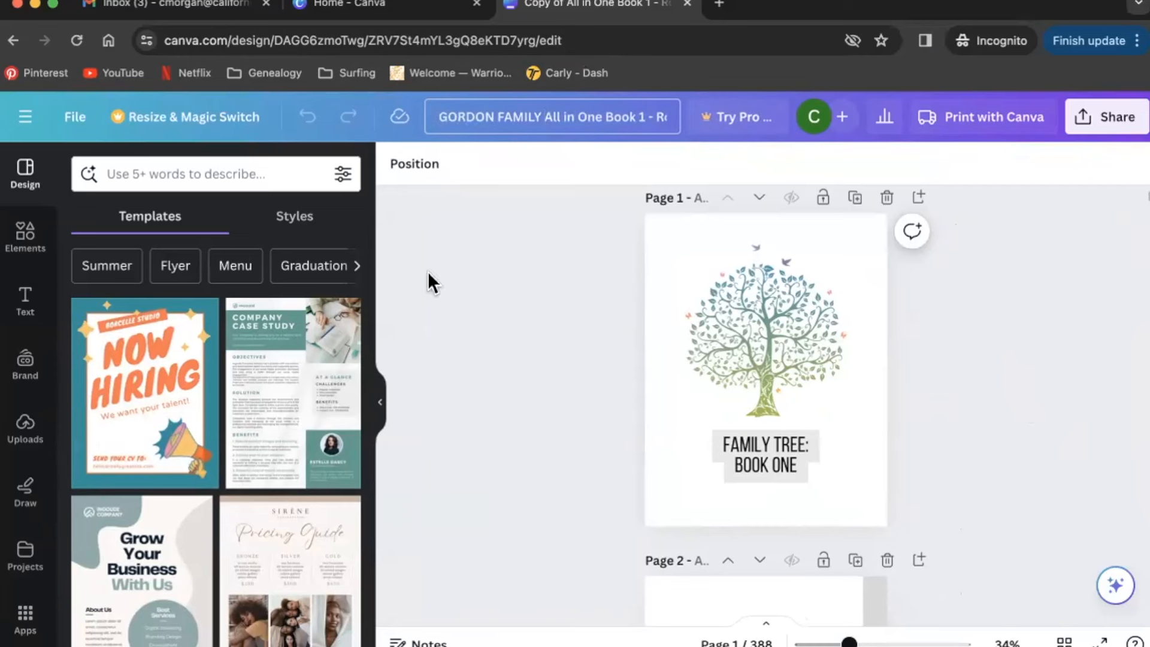
{"action": "left_click", "coordinate": [556, 226]}
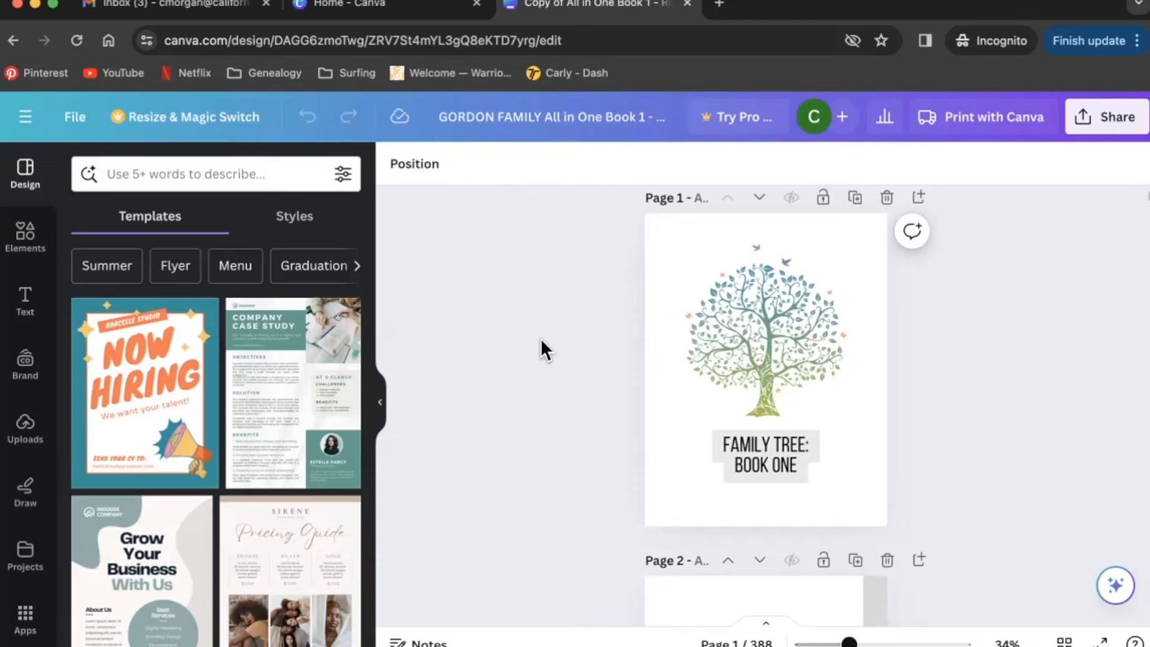
{"action": "scroll", "coordinate": [540, 339], "scroll_direction": "down", "scroll_amount": 7}
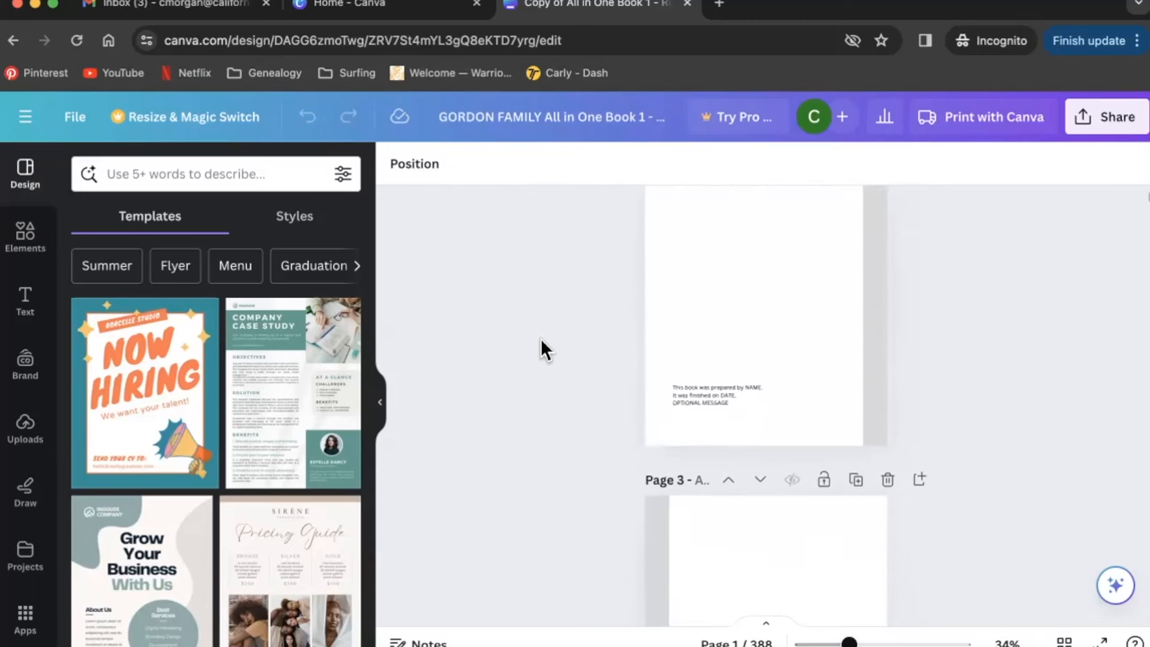
{"action": "scroll", "coordinate": [541, 339], "scroll_direction": "down", "scroll_amount": 10}
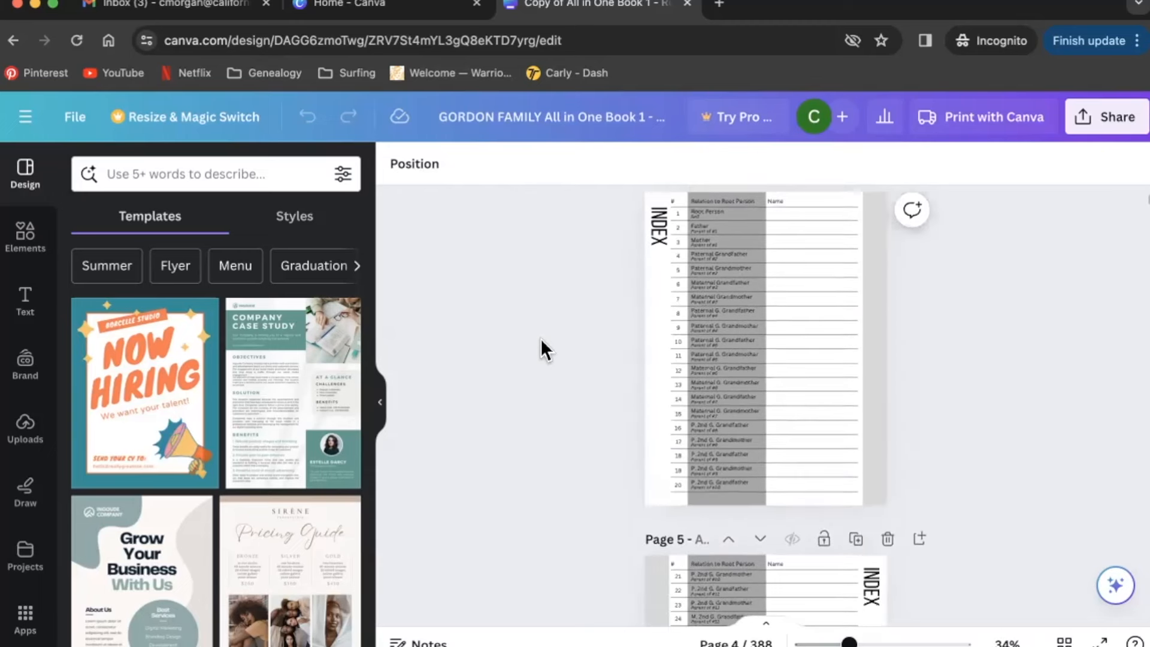
{"action": "scroll", "coordinate": [540, 339], "scroll_direction": "up", "scroll_amount": 15}
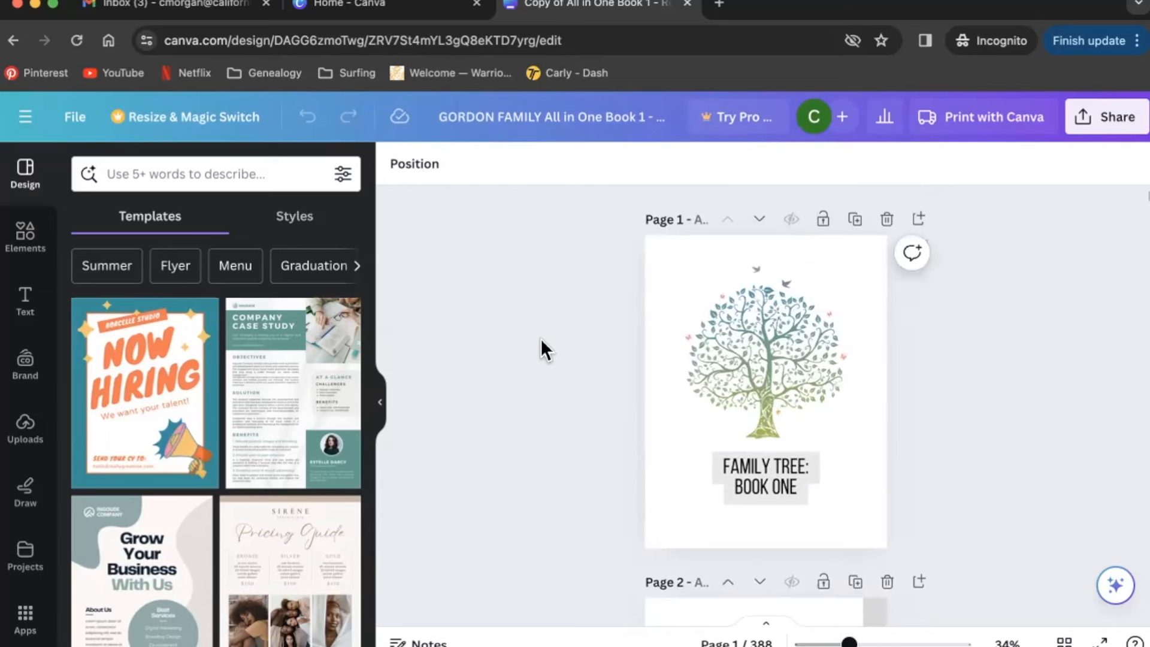
{"action": "left_click", "coordinate": [1070, 637]}
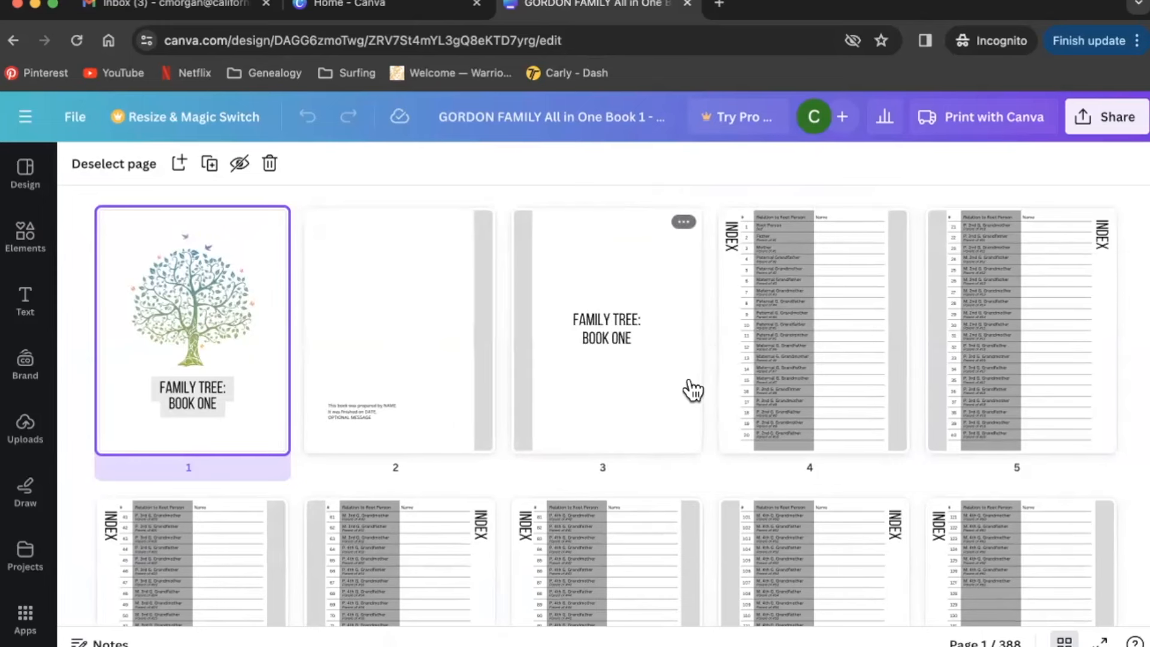
{"action": "scroll", "coordinate": [927, 411], "scroll_direction": "down", "scroll_amount": 3}
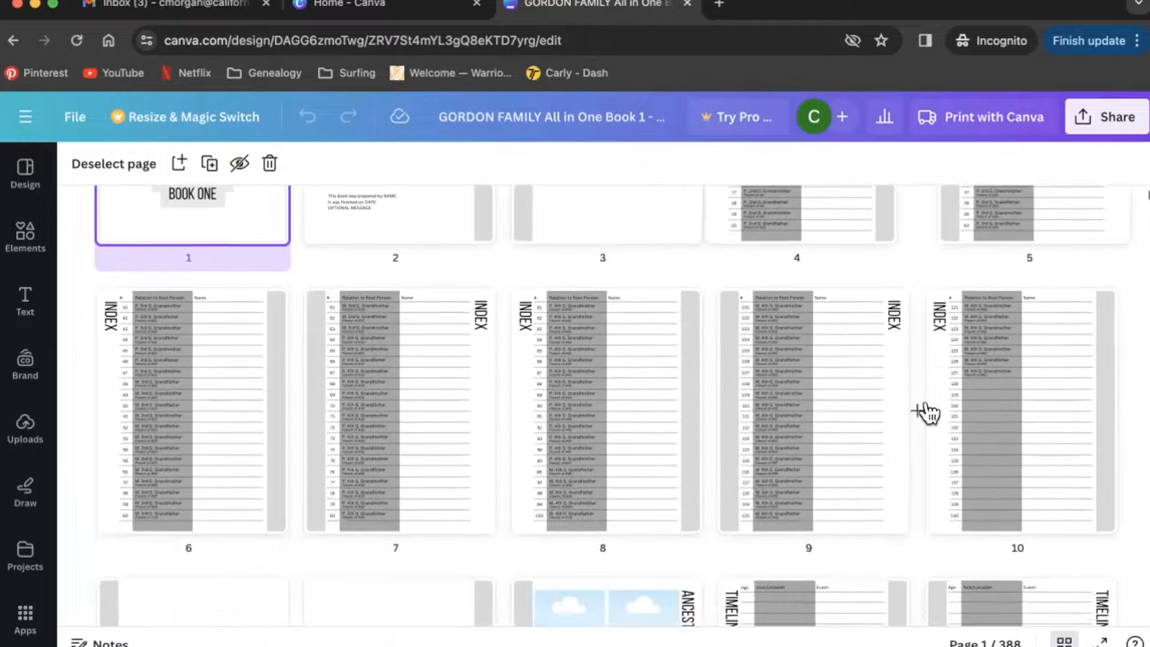
{"action": "scroll", "coordinate": [927, 411], "scroll_direction": "down", "scroll_amount": 10}
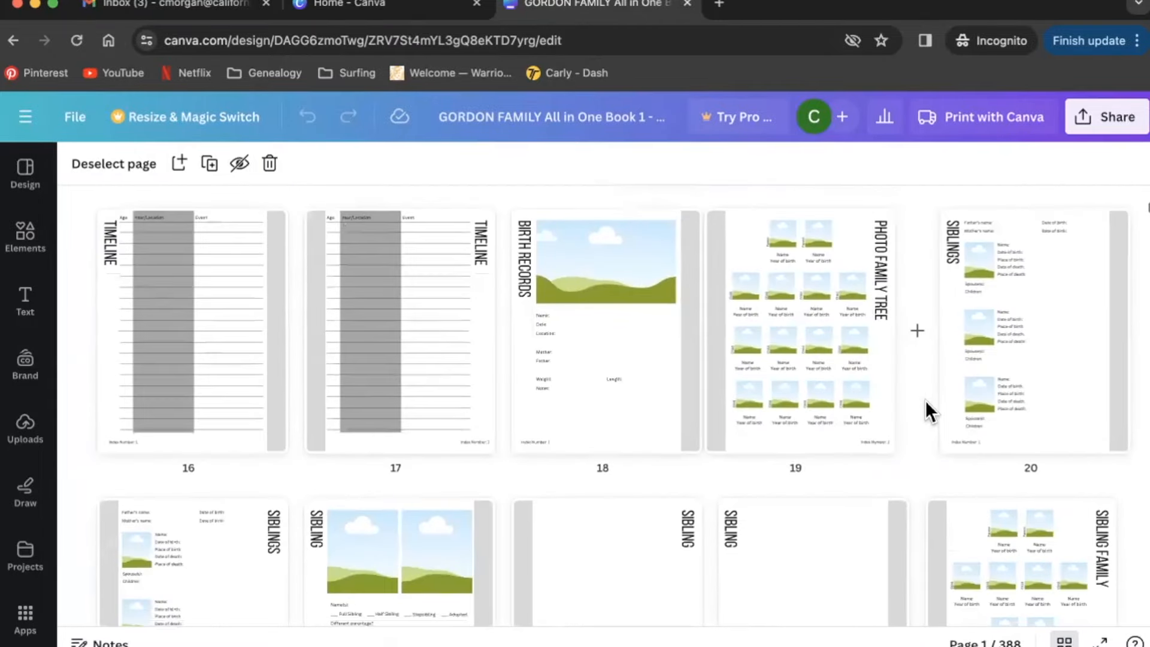
{"action": "scroll", "coordinate": [926, 400], "scroll_direction": "down", "scroll_amount": 4}
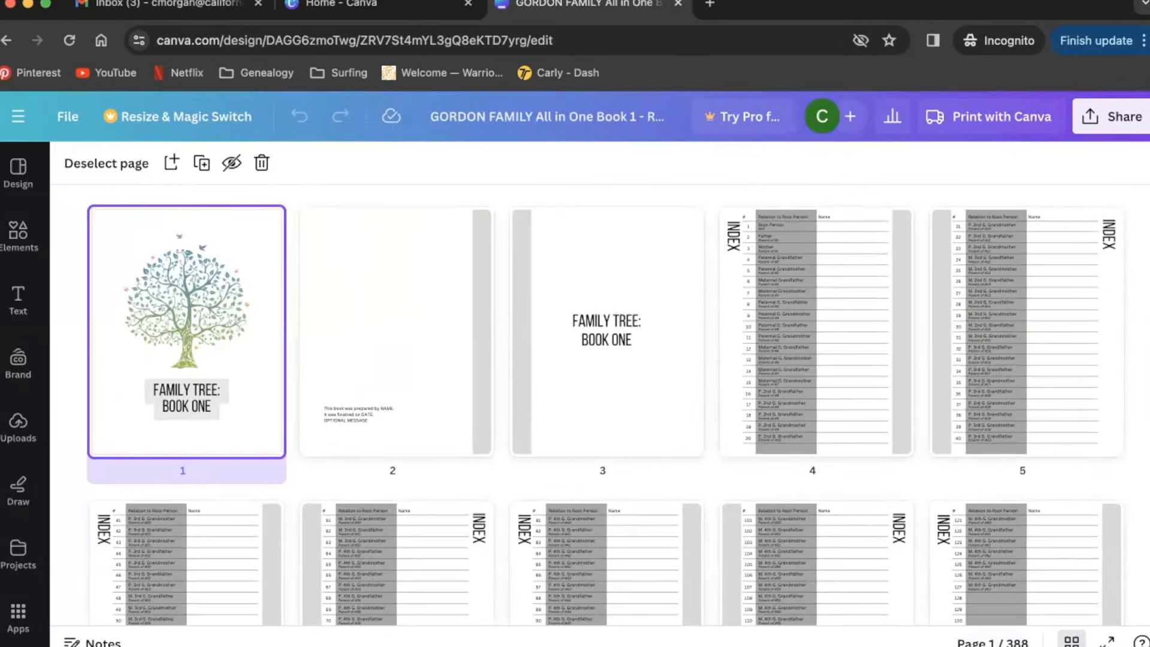
{"action": "scroll", "coordinate": [1027, 501], "scroll_direction": "down", "scroll_amount": 5}
{"action": "scroll", "coordinate": [1027, 501], "scroll_direction": "up", "scroll_amount": 5}
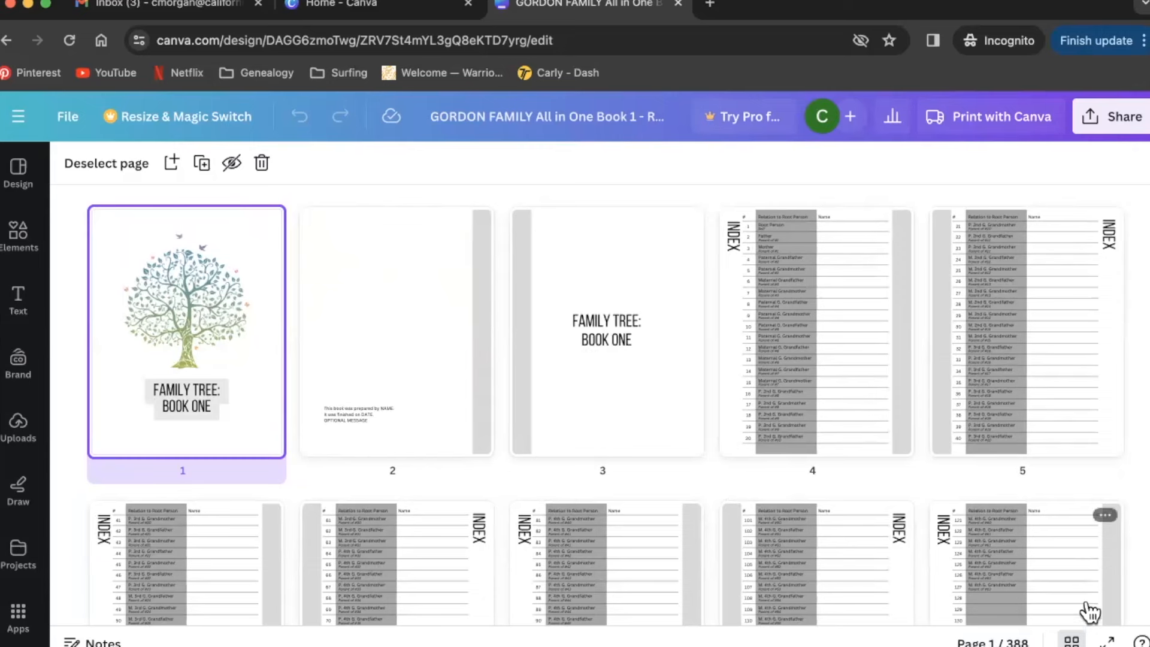
{"action": "left_click", "coordinate": [1073, 637]}
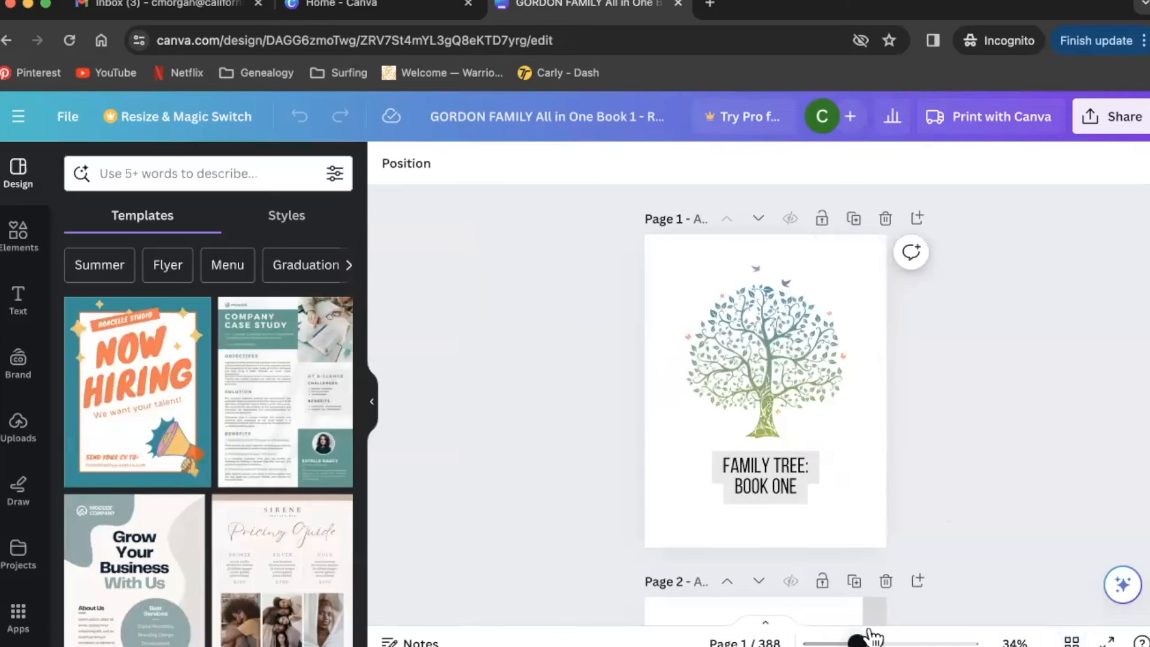
- Zoom in on the cover page, briefly selecting and then deselecting the tree illustration
{"action": "mouse_move", "coordinate": [867, 637]}
{"action": "left_mouse_down"}
{"action": "mouse_move", "coordinate": [882, 638]}
{"action": "mouse_move", "coordinate": [868, 637]}
{"action": "left_mouse_up"}
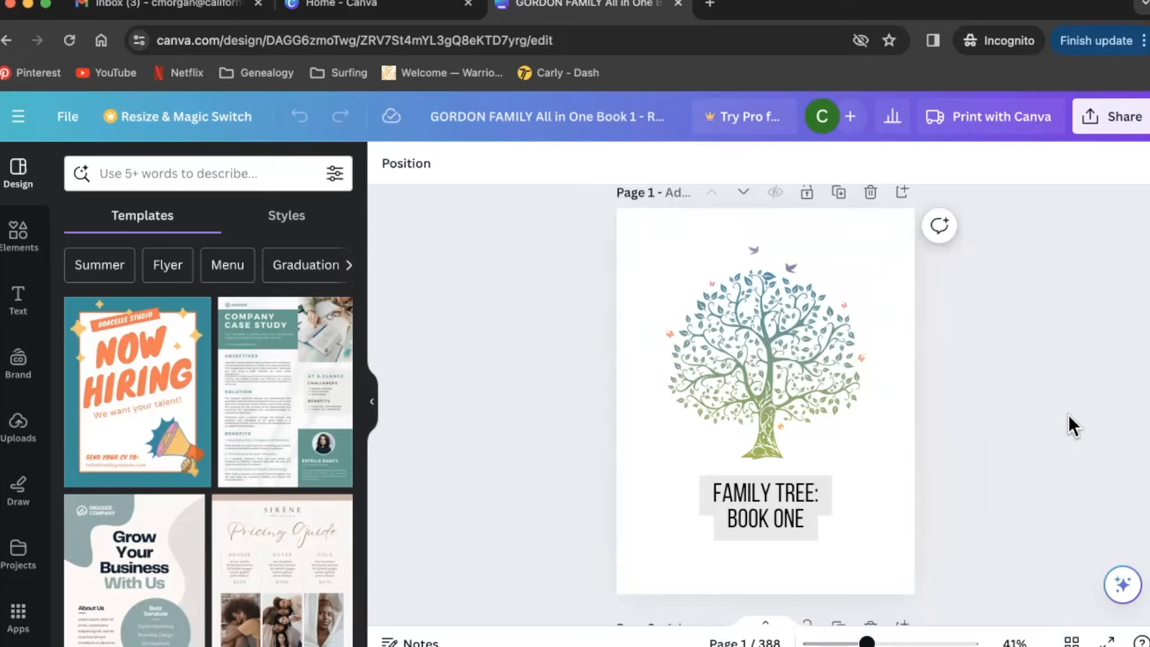
{"action": "left_click", "coordinate": [800, 365]}
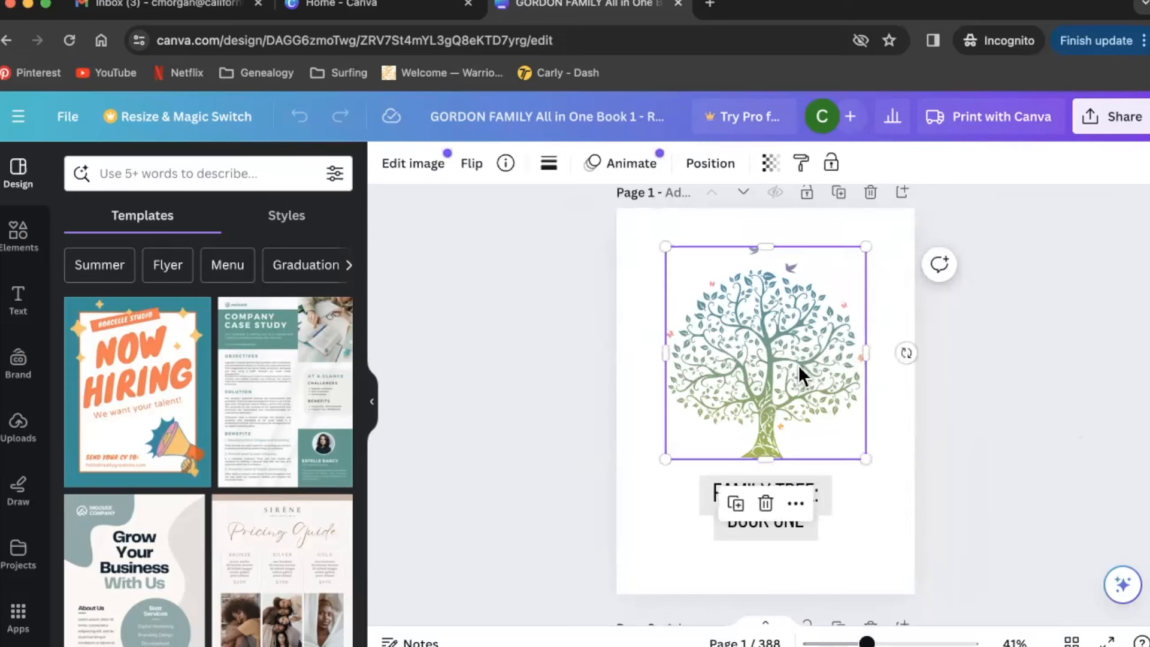
{"action": "left_click", "coordinate": [941, 417]}
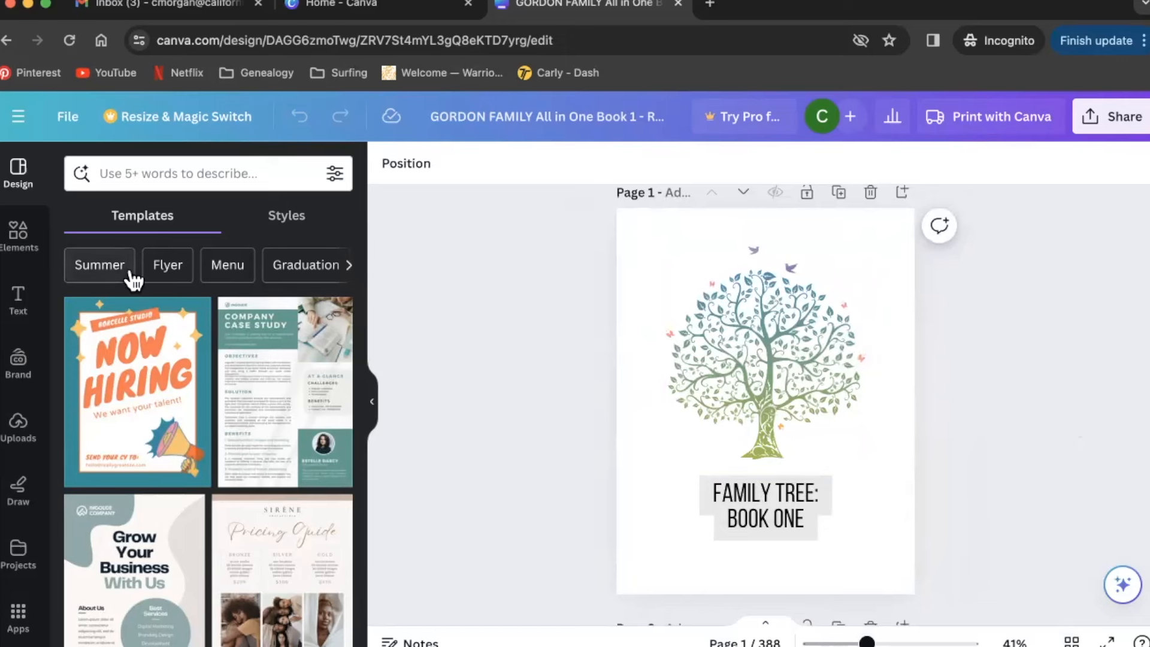
{"action": "left_click", "coordinate": [156, 165]}
{"action": "left_click", "coordinate": [21, 267]}
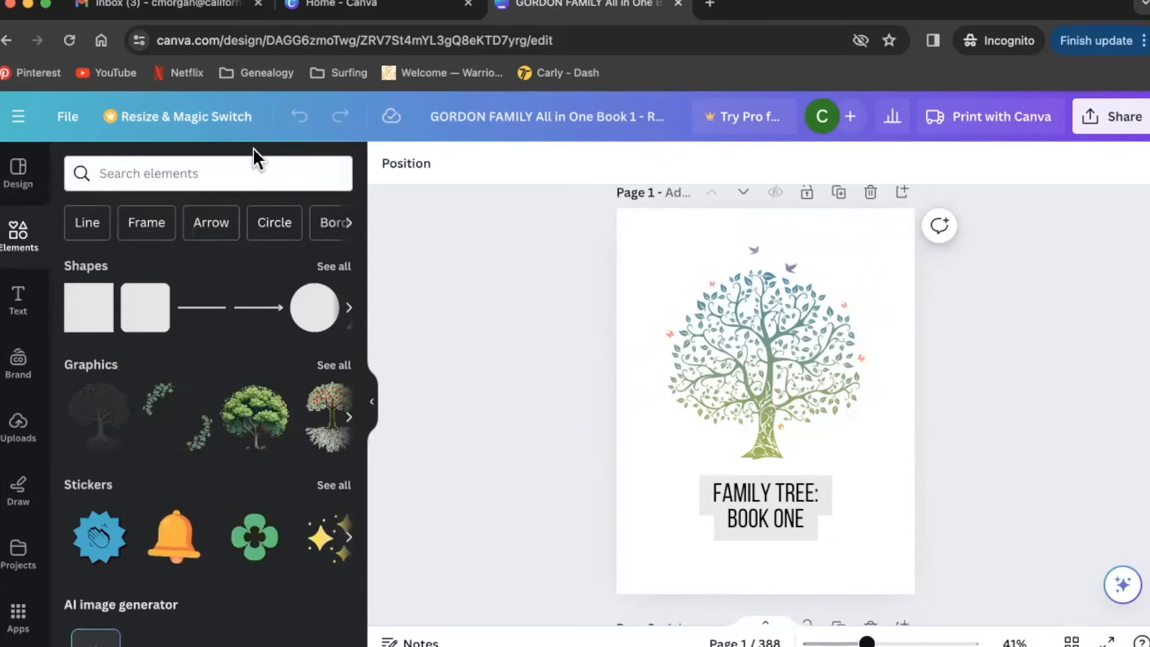
{"action": "left_click", "coordinate": [246, 171]}
{"action": "type", "text": "tree"}
{"action": "key", "text": "Return"}
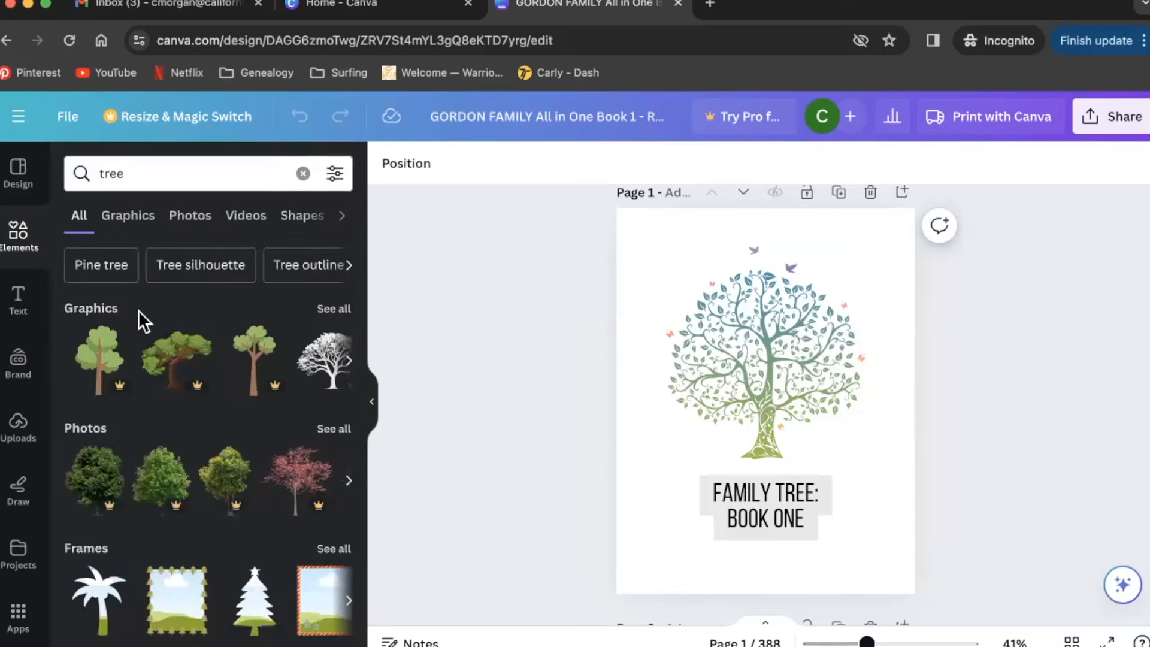
{"action": "left_click", "coordinate": [331, 312]}
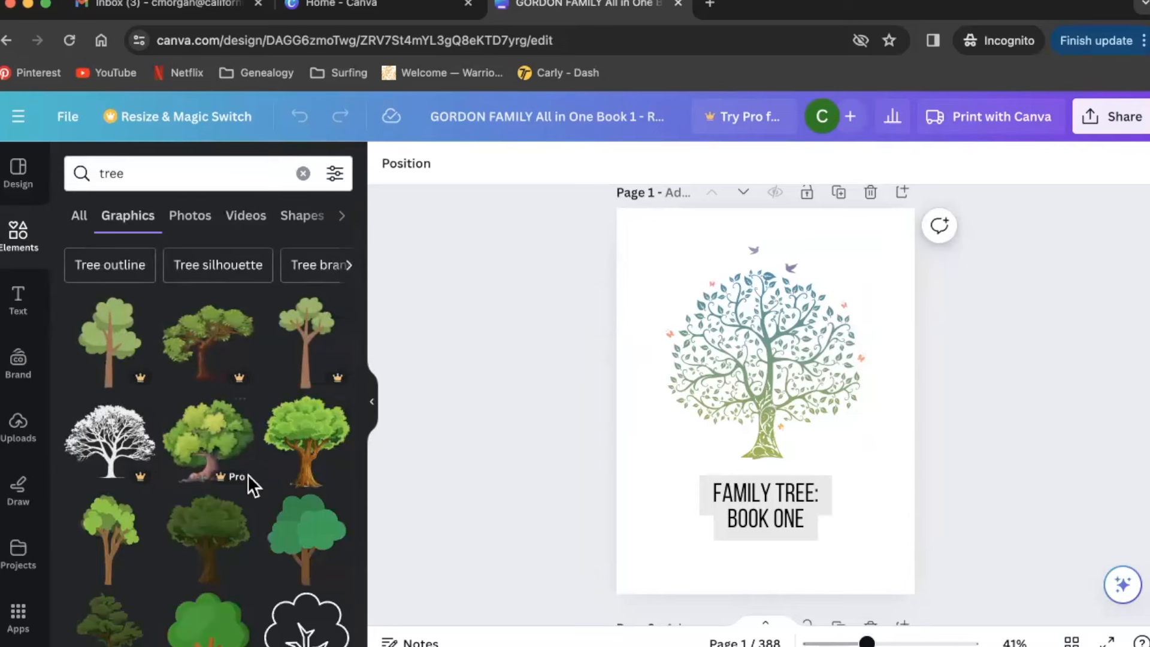
{"action": "mouse_move", "coordinate": [246, 474]}
{"action": "left_click", "coordinate": [346, 190]}
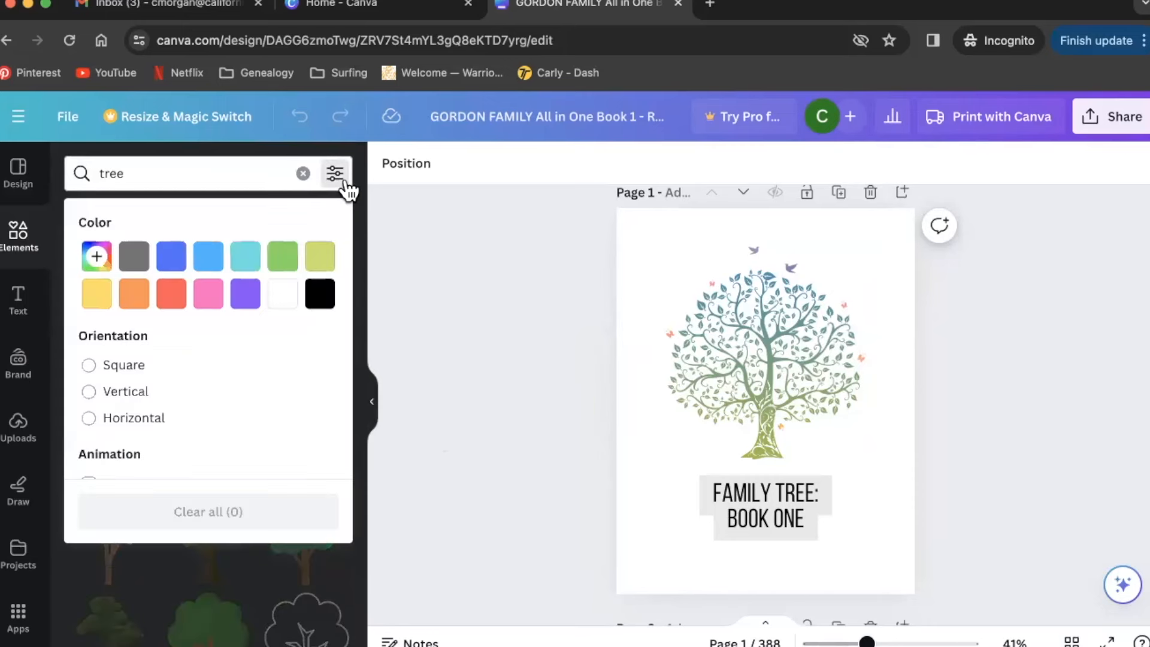
{"action": "scroll", "coordinate": [247, 397], "scroll_direction": "down", "scroll_amount": 3}
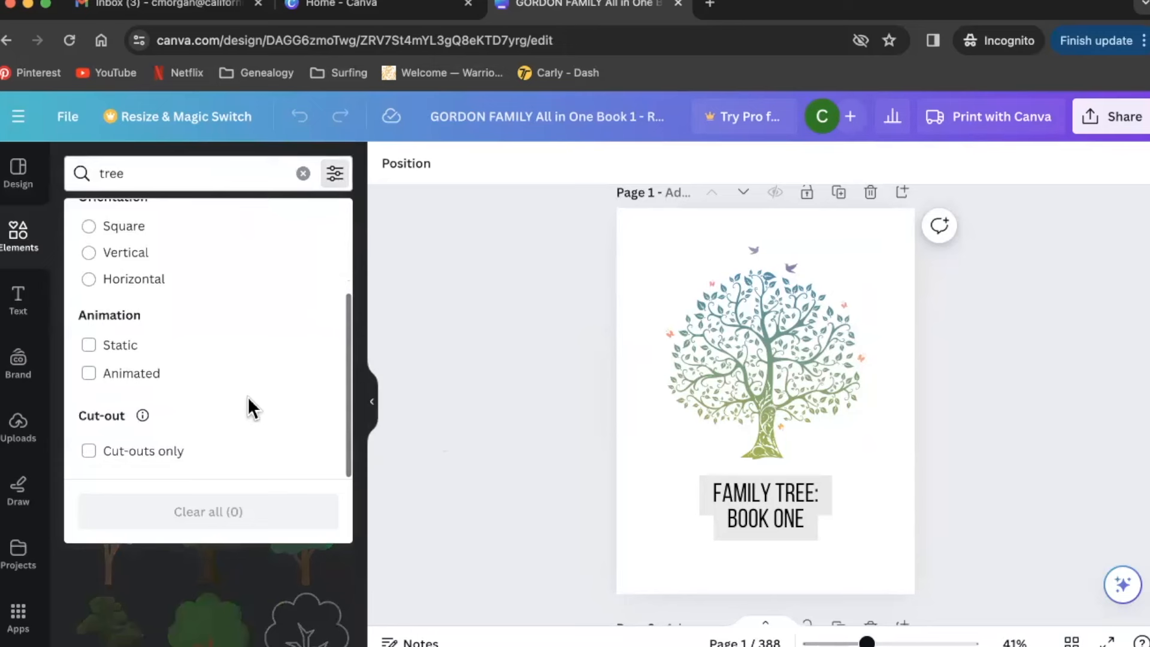
{"action": "scroll", "coordinate": [246, 396], "scroll_direction": "up", "scroll_amount": 3}
{"action": "scroll", "coordinate": [247, 397], "scroll_direction": "down", "scroll_amount": 3}
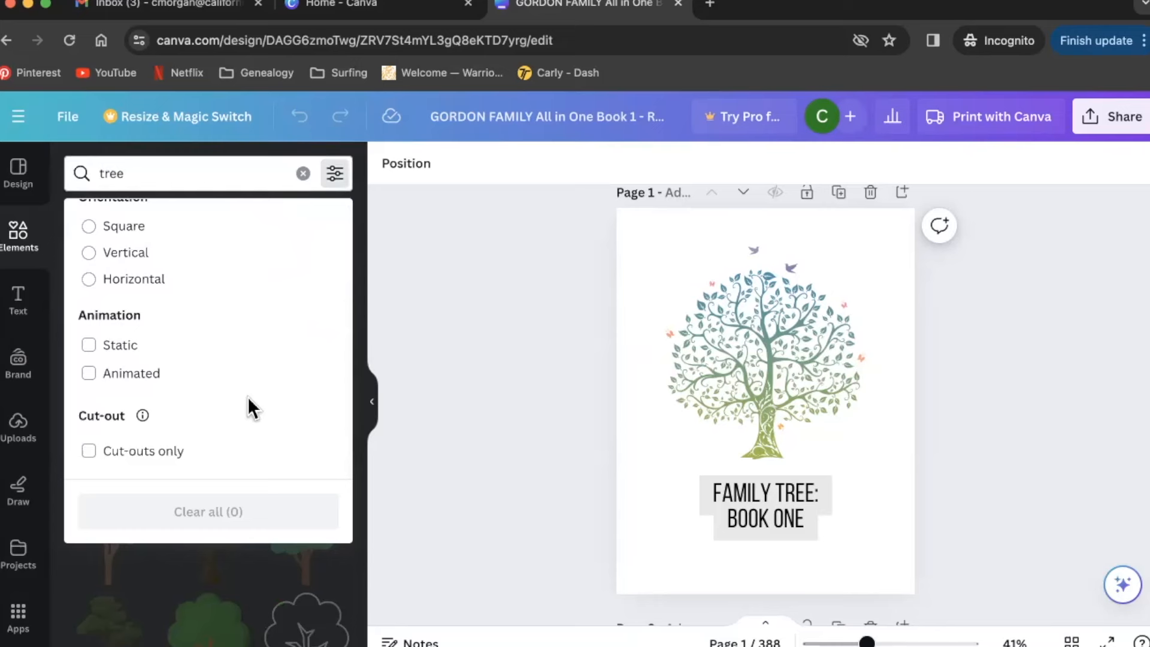
{"action": "left_click", "coordinate": [364, 584]}
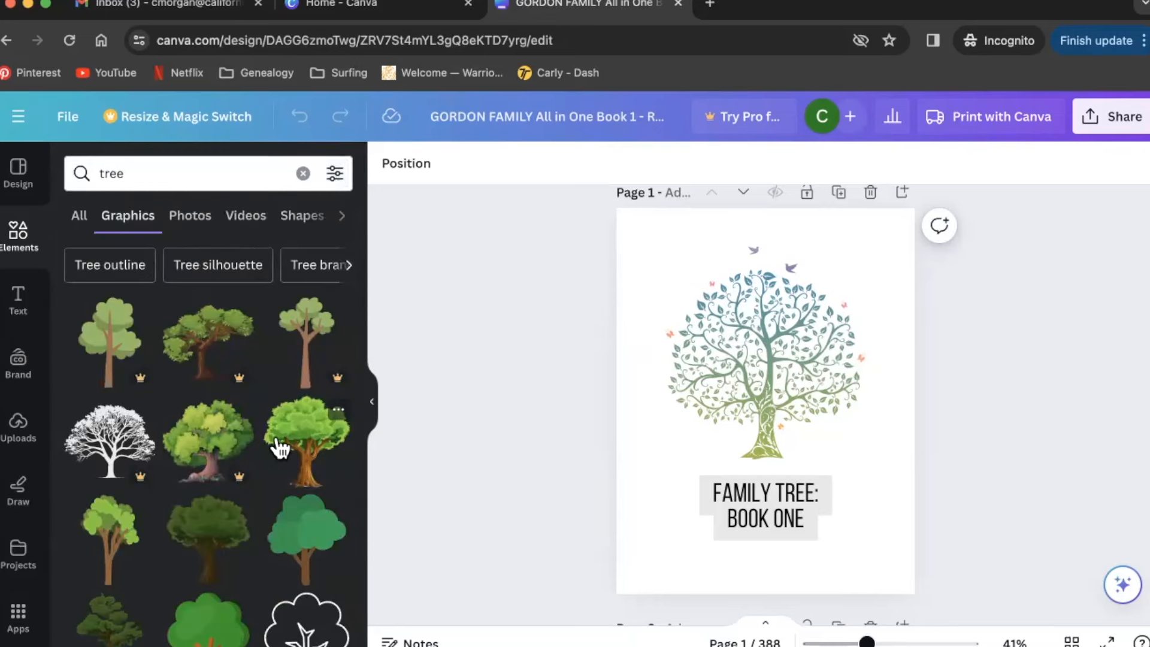
{"action": "scroll", "coordinate": [278, 446], "scroll_direction": "down", "scroll_amount": 5}
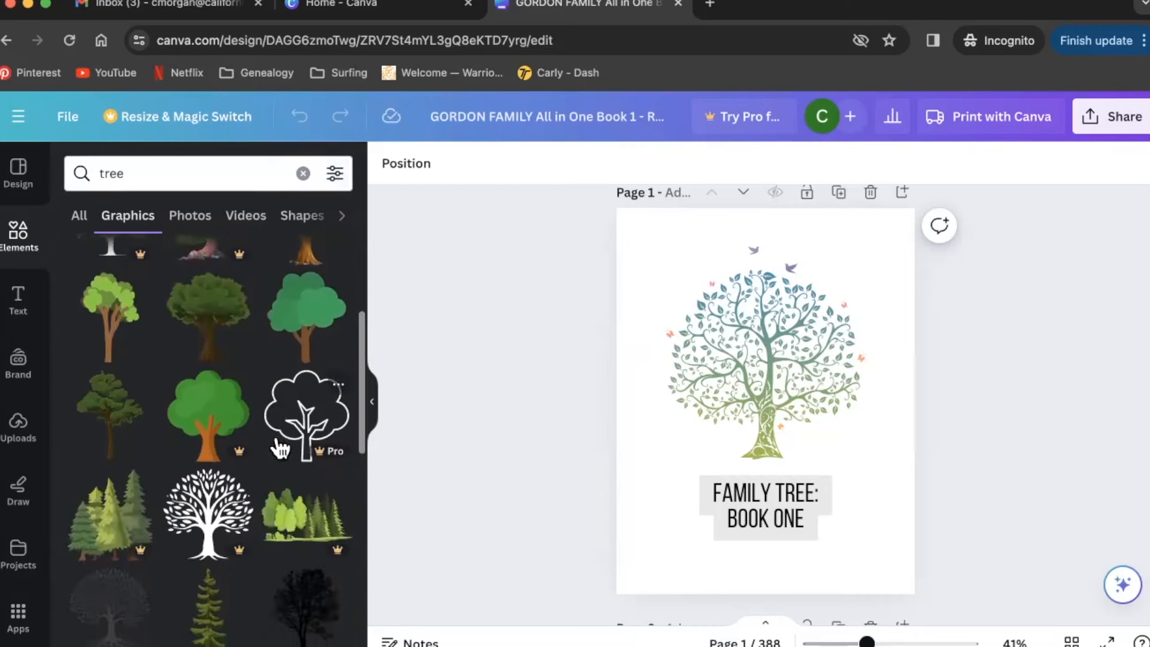
{"action": "scroll", "coordinate": [278, 447], "scroll_direction": "up", "scroll_amount": 2}
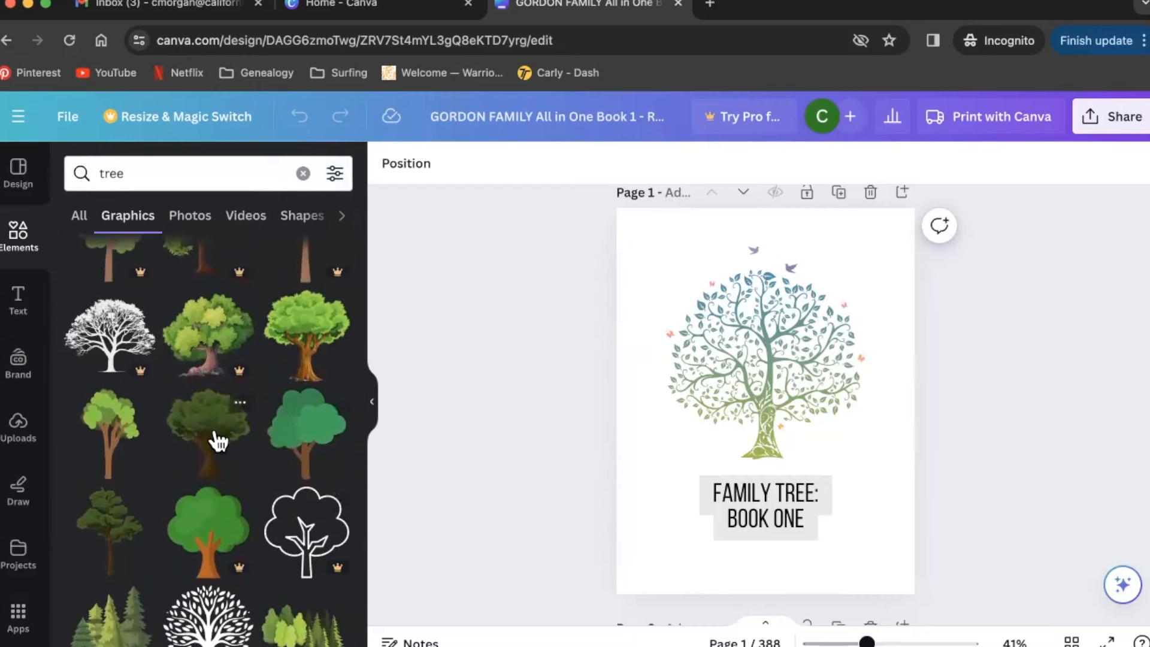
{"action": "left_click_drag", "start_coordinate": [220, 440], "coordinate": [321, 458]}
{"action": "left_click", "coordinate": [764, 383]}
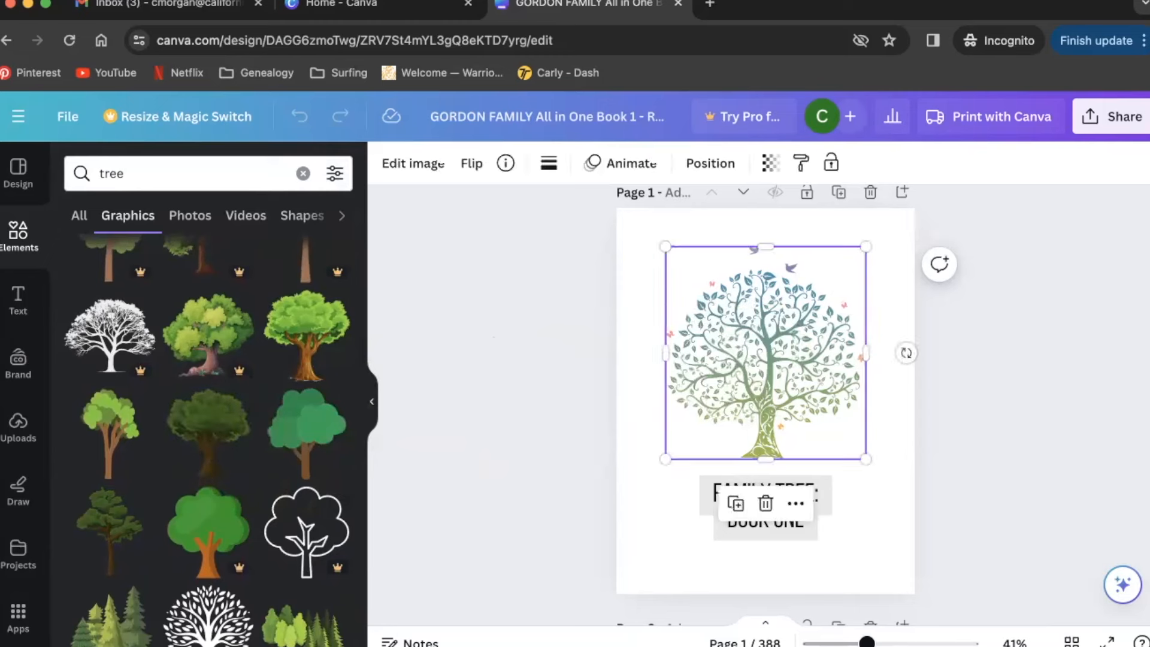
{"action": "key", "text": "BackSpace"}
{"action": "left_click_drag", "start_coordinate": [225, 432], "coordinate": [758, 326]}
{"action": "left_click_drag", "start_coordinate": [816, 413], "coordinate": [782, 326]}
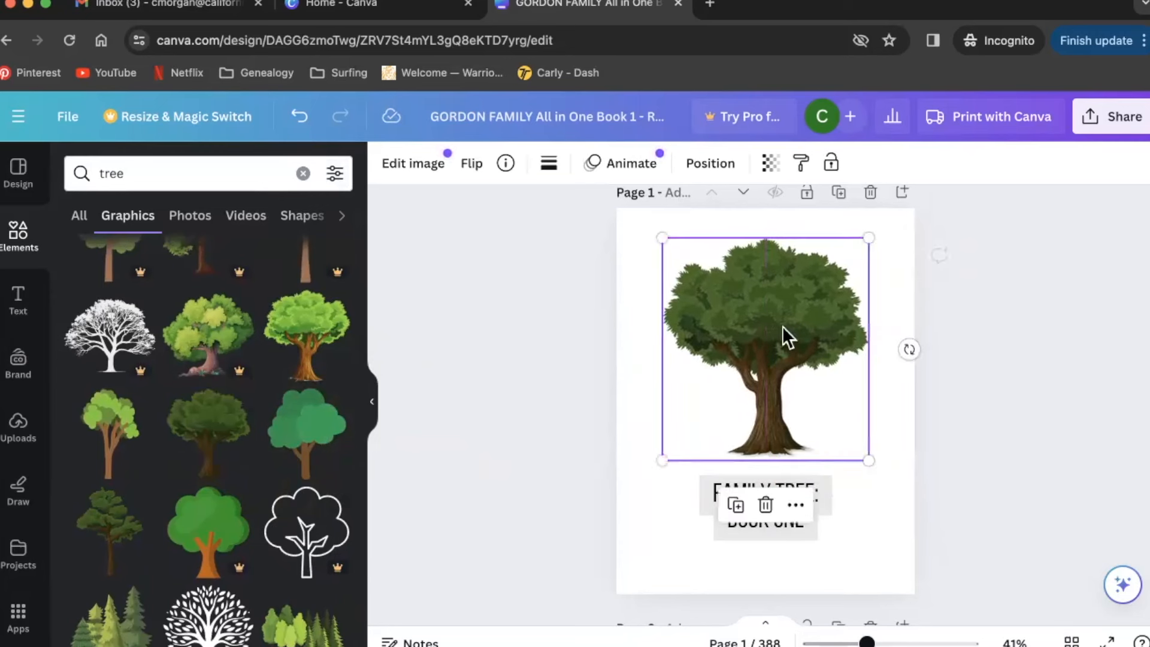
{"action": "left_click", "coordinate": [1021, 397]}
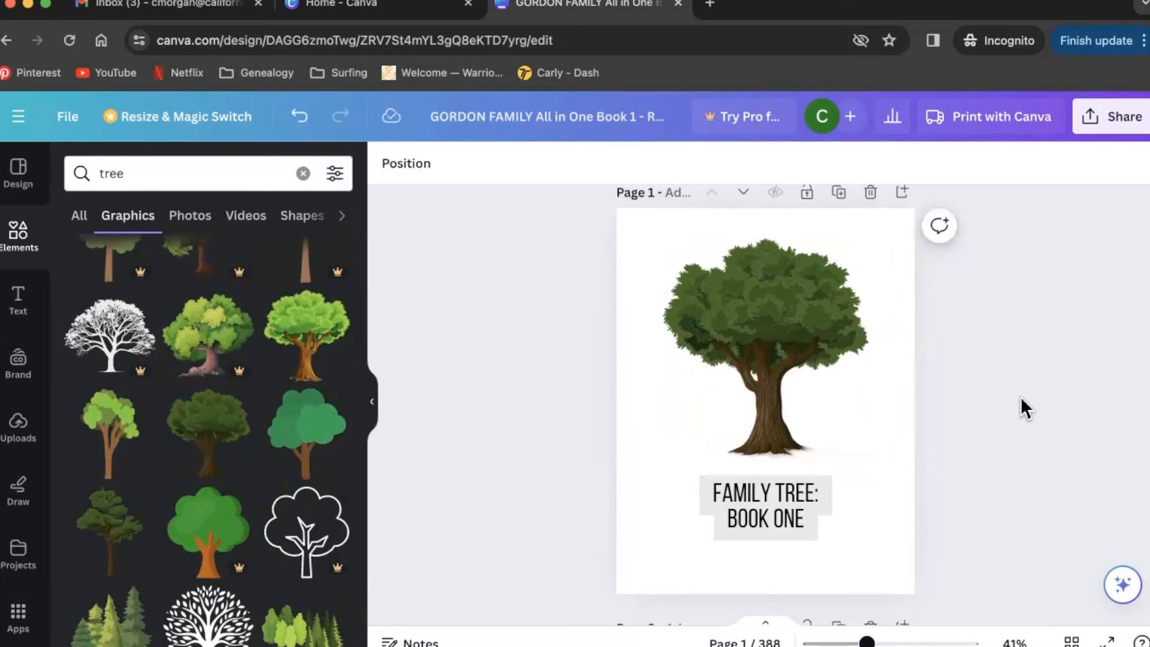
{"action": "left_click", "coordinate": [302, 117]}
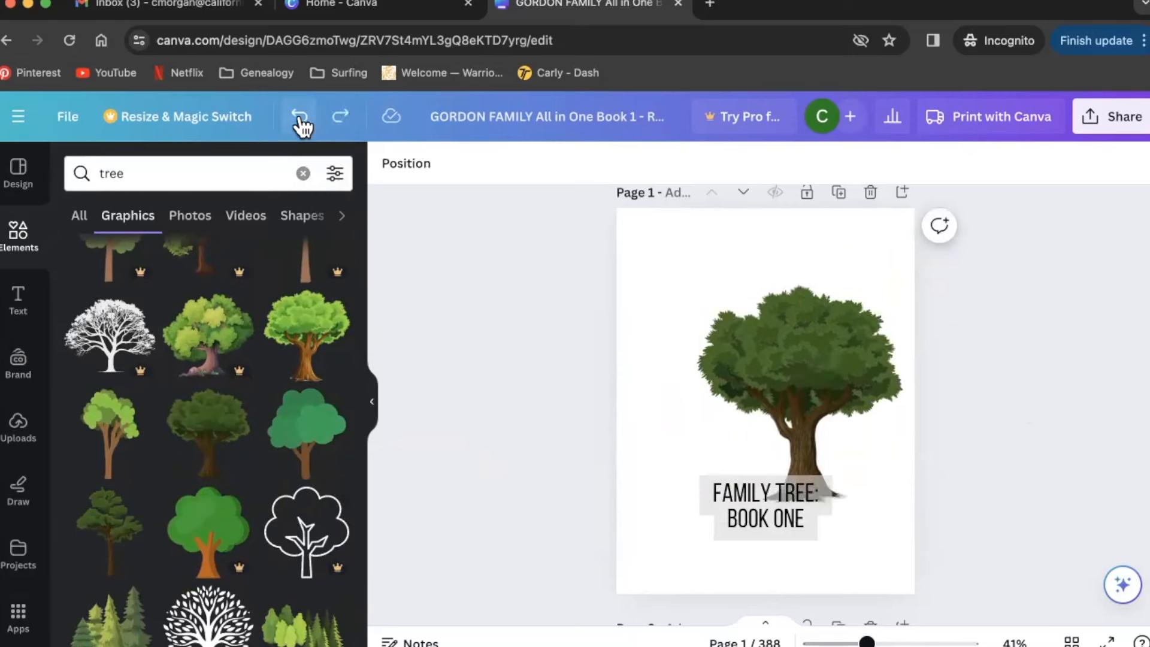
{"action": "left_click", "coordinate": [301, 117]}
{"action": "left_click", "coordinate": [301, 117]}
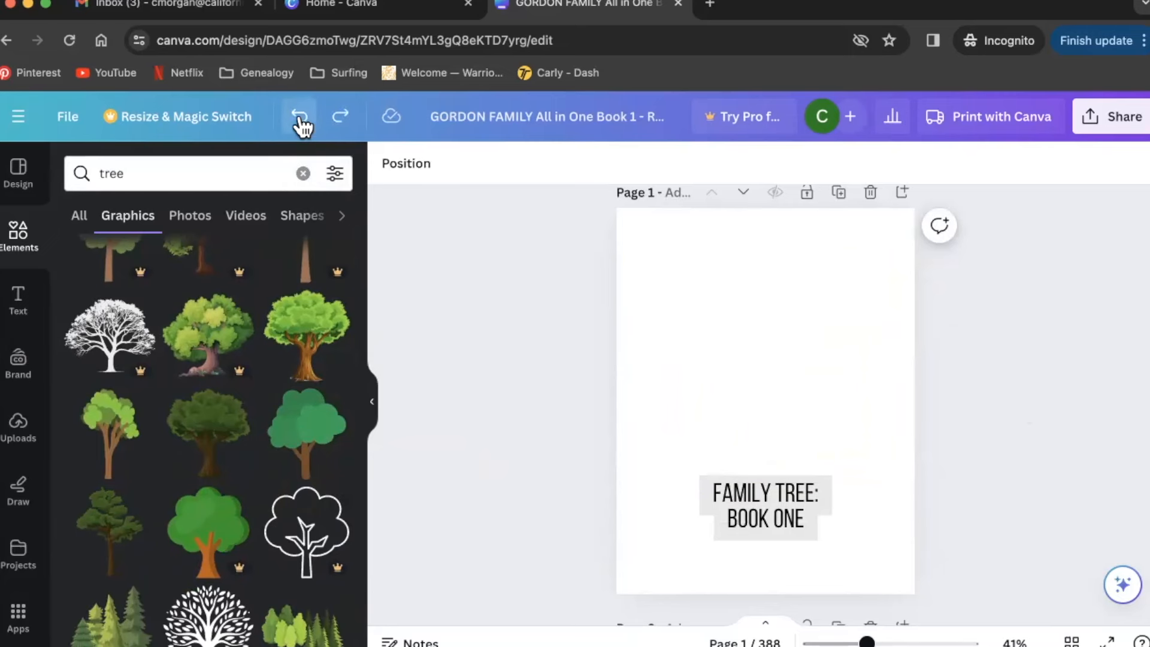
{"action": "left_click", "coordinate": [301, 117]}
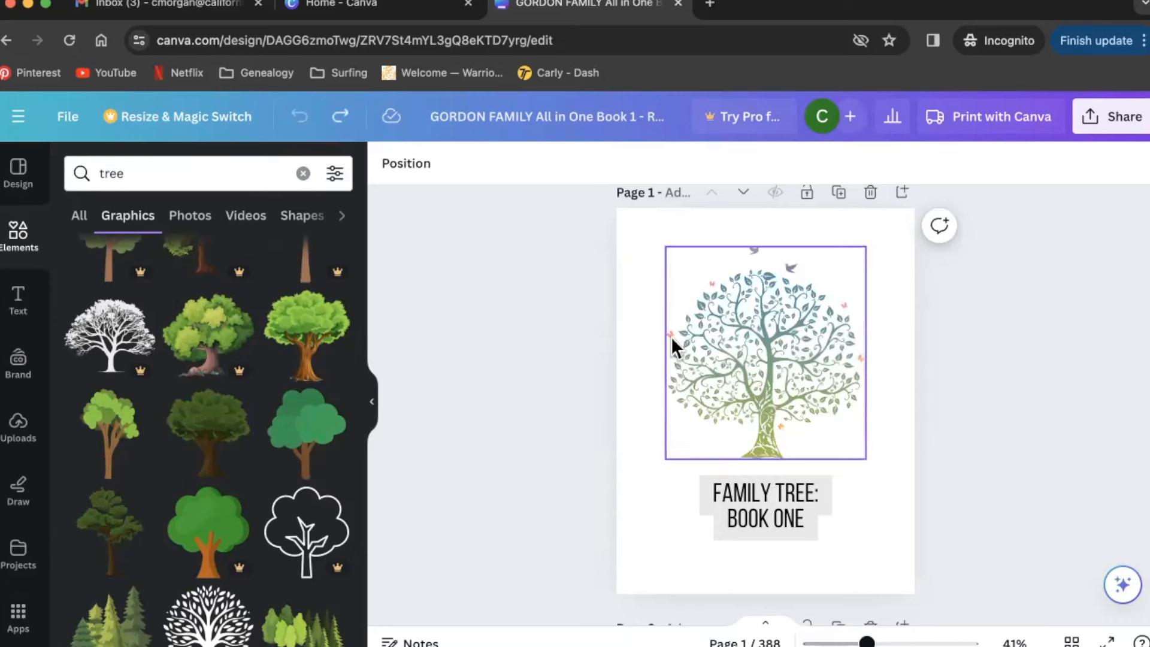
- Try the Lemon Tuesday, Canva Sans and League Spartan fonts on the FAMILY TREE: BOOK ONE title
{"action": "left_click", "coordinate": [789, 490]}
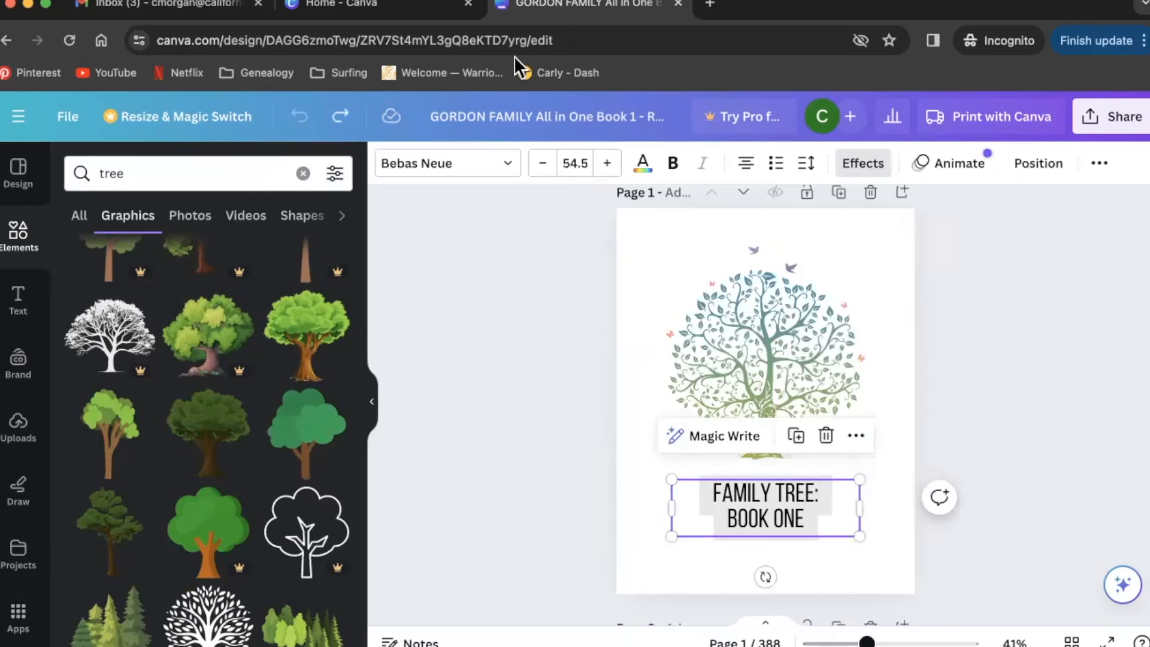
{"action": "left_click", "coordinate": [495, 162]}
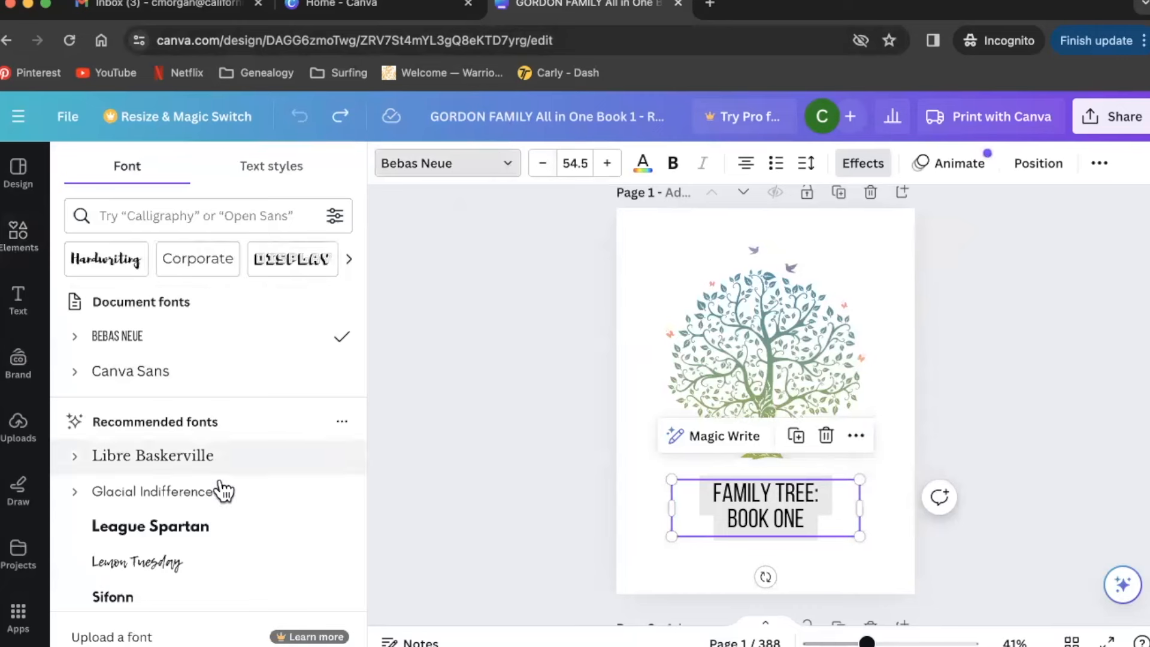
{"action": "left_click", "coordinate": [203, 562]}
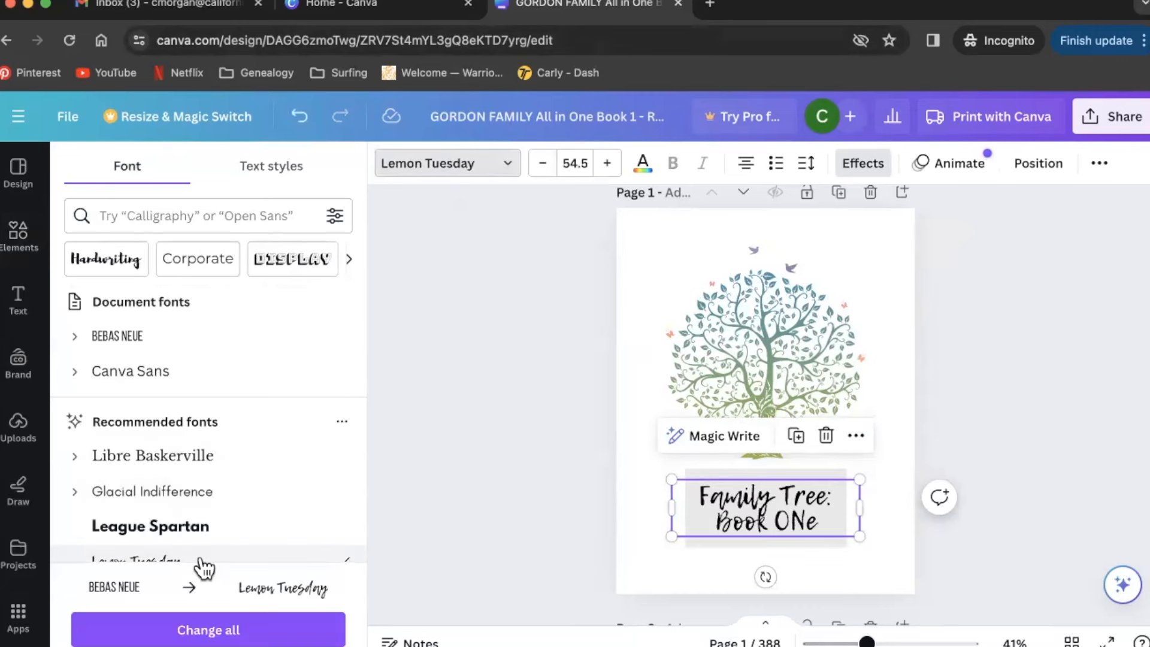
{"action": "scroll", "coordinate": [201, 536], "scroll_direction": "down", "scroll_amount": 3}
{"action": "scroll", "coordinate": [200, 526], "scroll_direction": "down", "scroll_amount": 2}
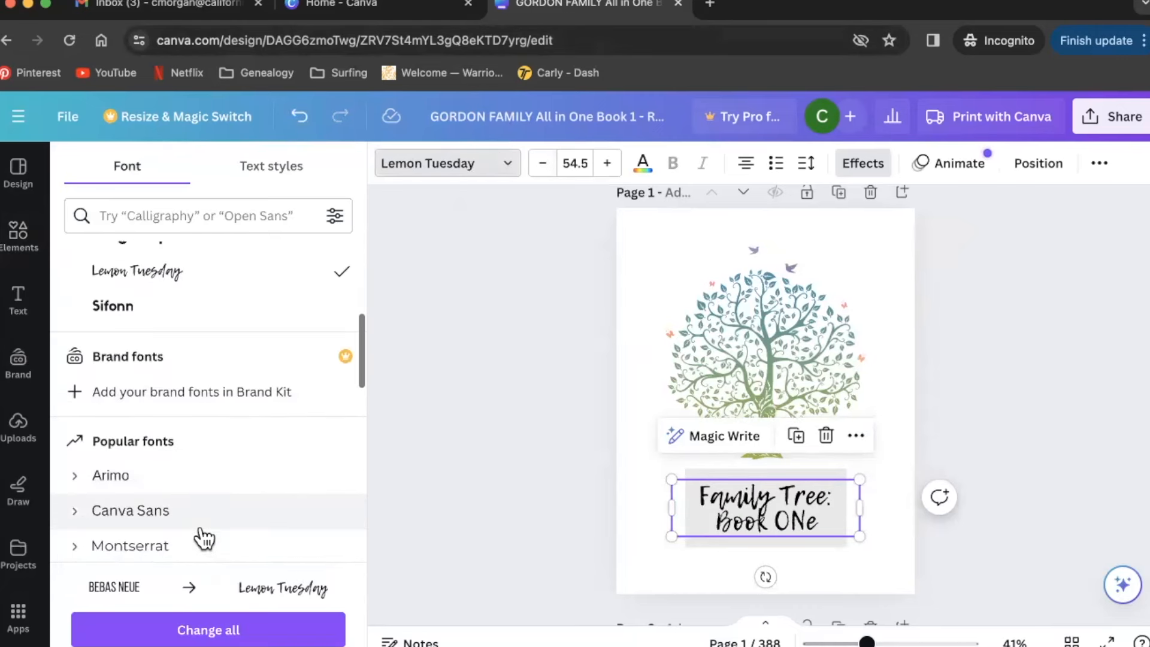
{"action": "left_click", "coordinate": [201, 511]}
{"action": "scroll", "coordinate": [197, 509], "scroll_direction": "down", "scroll_amount": 3}
{"action": "left_click", "coordinate": [203, 505]}
{"action": "scroll", "coordinate": [205, 505], "scroll_direction": "up", "scroll_amount": 10}
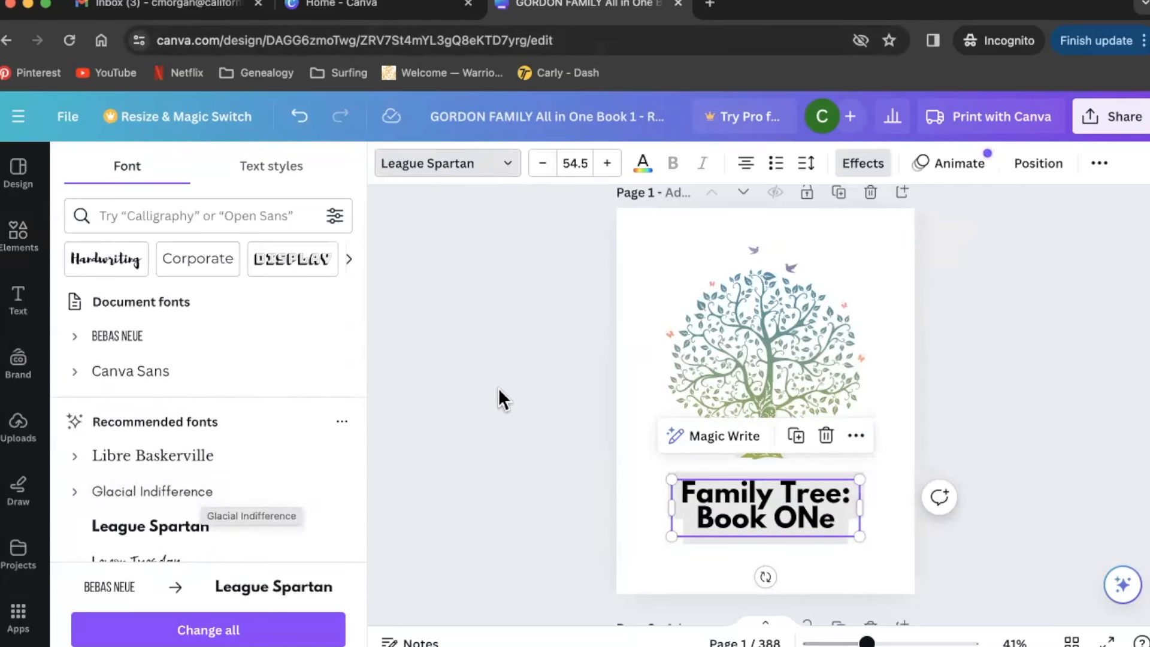
- Undo the font changes to restore Bebas Neue, then scroll down to page 2
{"action": "left_click", "coordinate": [301, 116]}
{"action": "left_click", "coordinate": [301, 116]}
{"action": "left_click", "coordinate": [301, 116]}
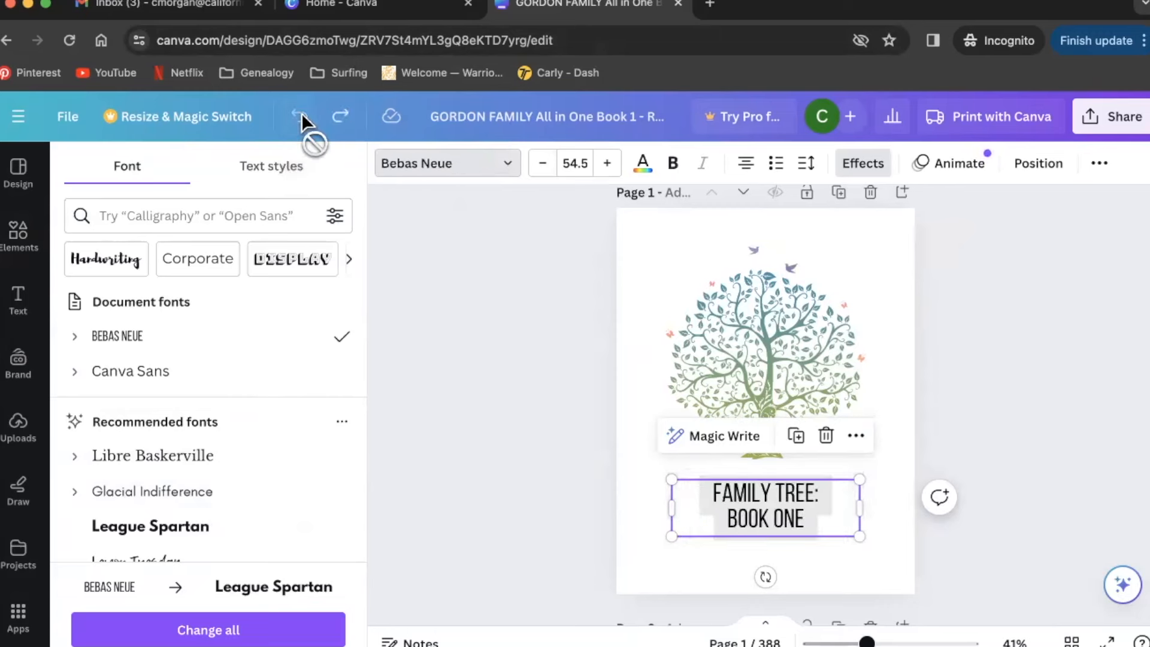
{"action": "left_click", "coordinate": [555, 401]}
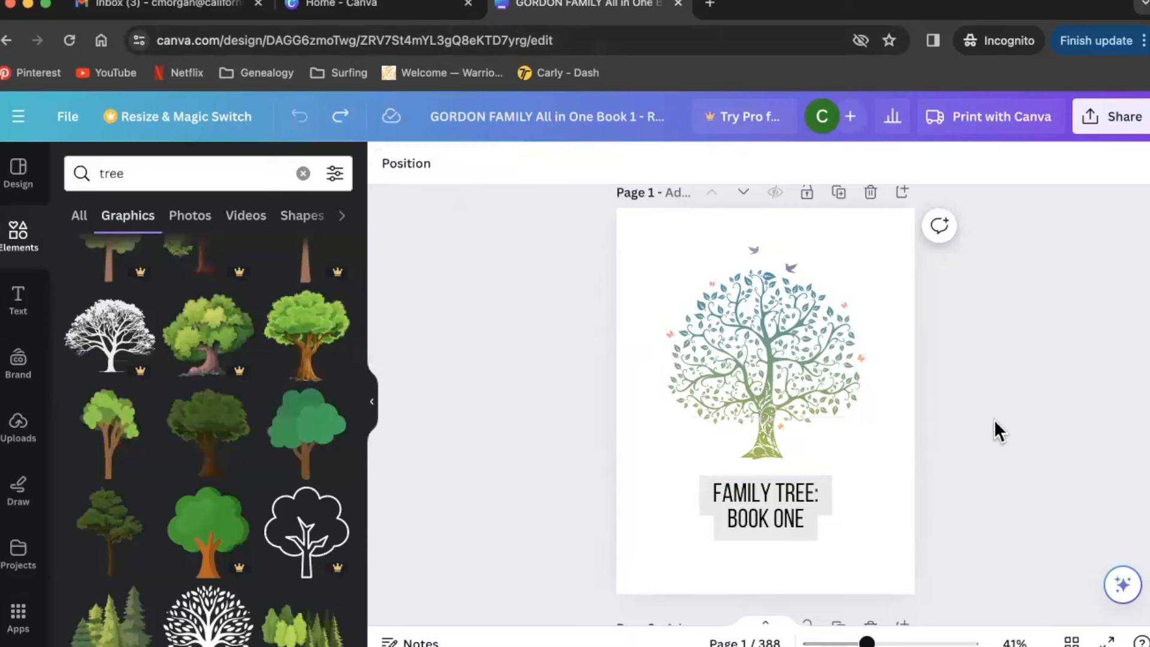
{"action": "scroll", "coordinate": [994, 420], "scroll_direction": "down", "scroll_amount": 8}
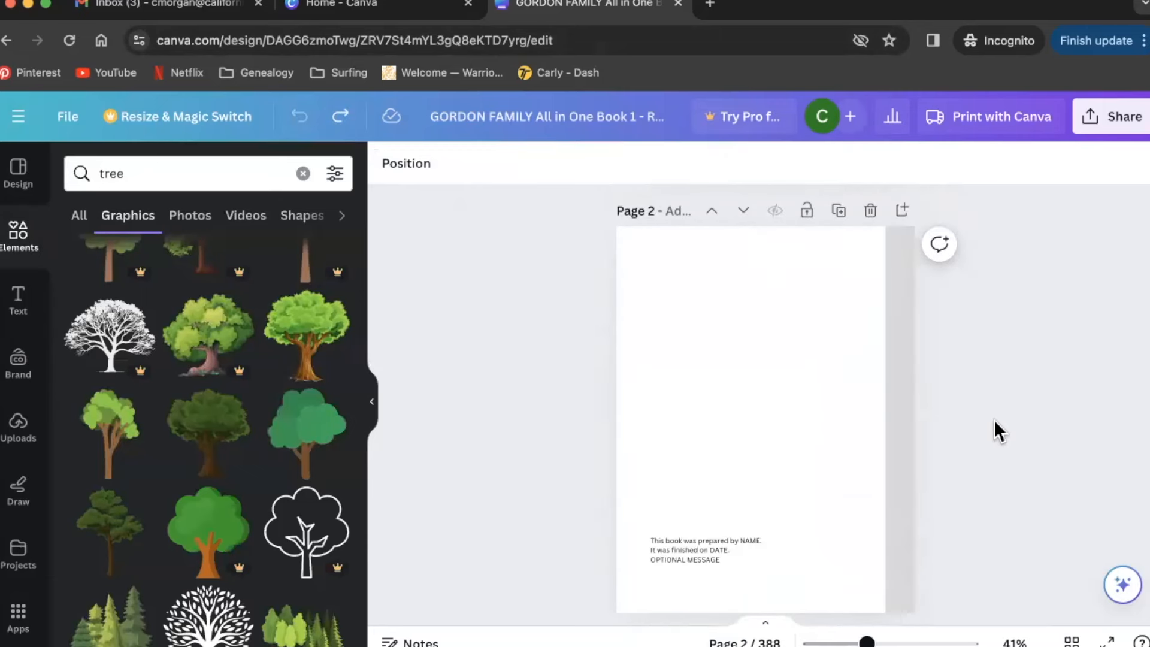
{"action": "scroll", "coordinate": [994, 420], "scroll_direction": "up", "scroll_amount": 2}
{"action": "left_click_drag", "start_coordinate": [870, 641], "coordinate": [893, 640]}
{"action": "scroll", "coordinate": [807, 304], "scroll_direction": "down", "scroll_amount": 3}
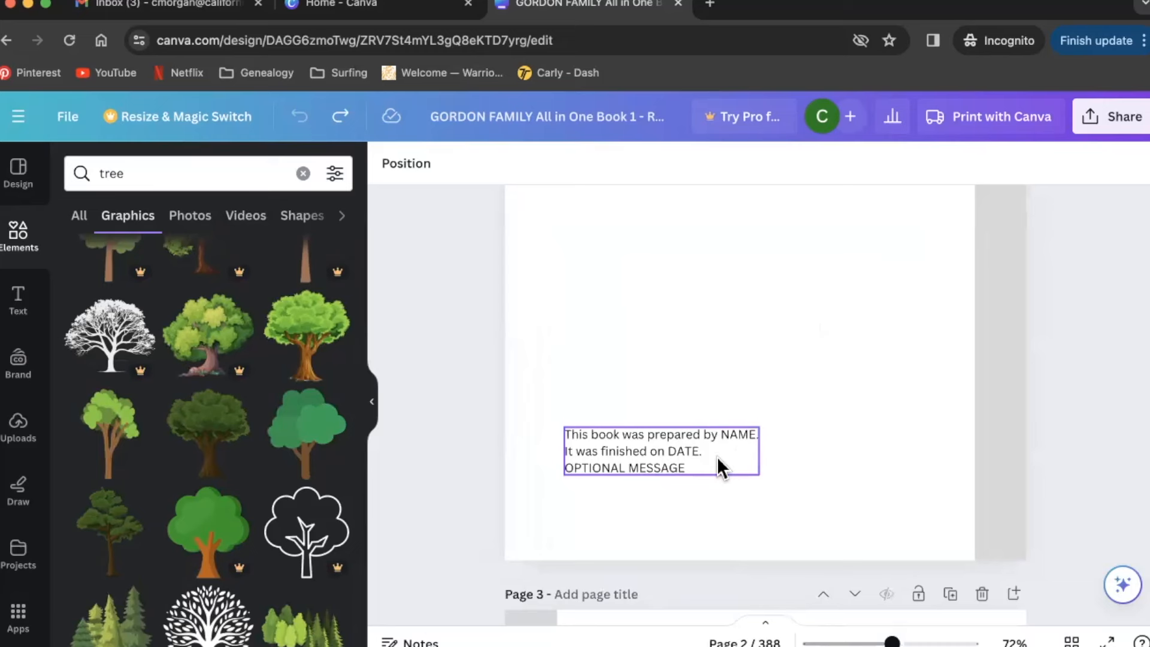
{"action": "scroll", "coordinate": [717, 457], "scroll_direction": "up", "scroll_amount": 3}
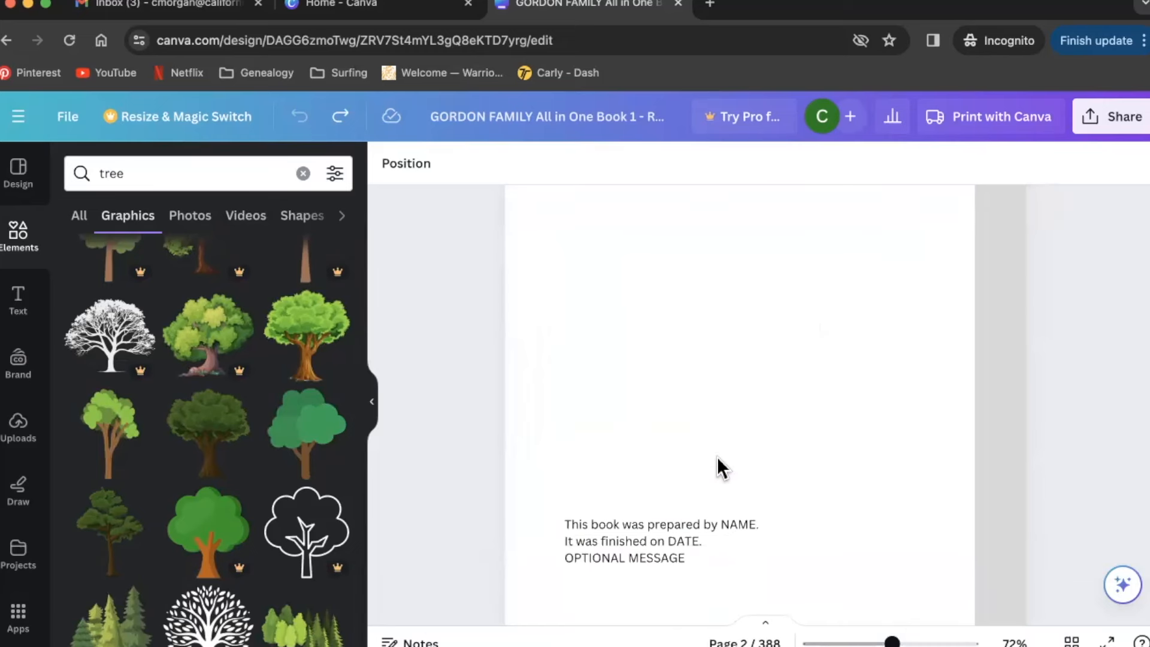
{"action": "left_click", "coordinate": [716, 530]}
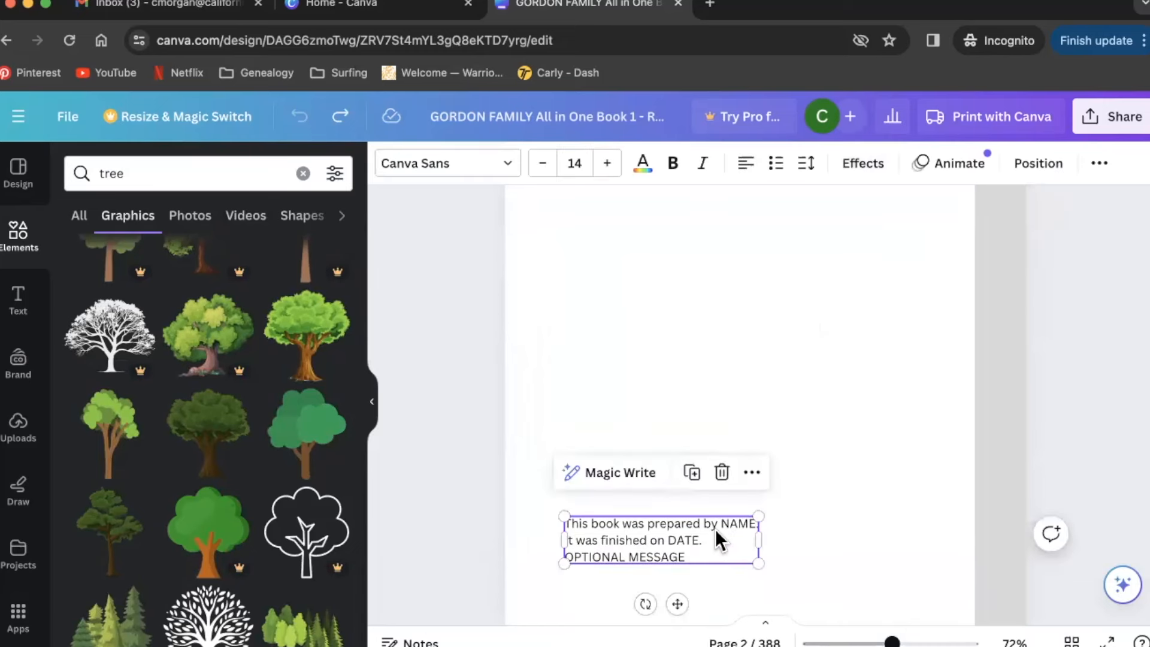
{"action": "left_click", "coordinate": [722, 473]}
{"action": "scroll", "coordinate": [936, 444], "scroll_direction": "down", "scroll_amount": 3}
{"action": "scroll", "coordinate": [936, 444], "scroll_direction": "up", "scroll_amount": 4}
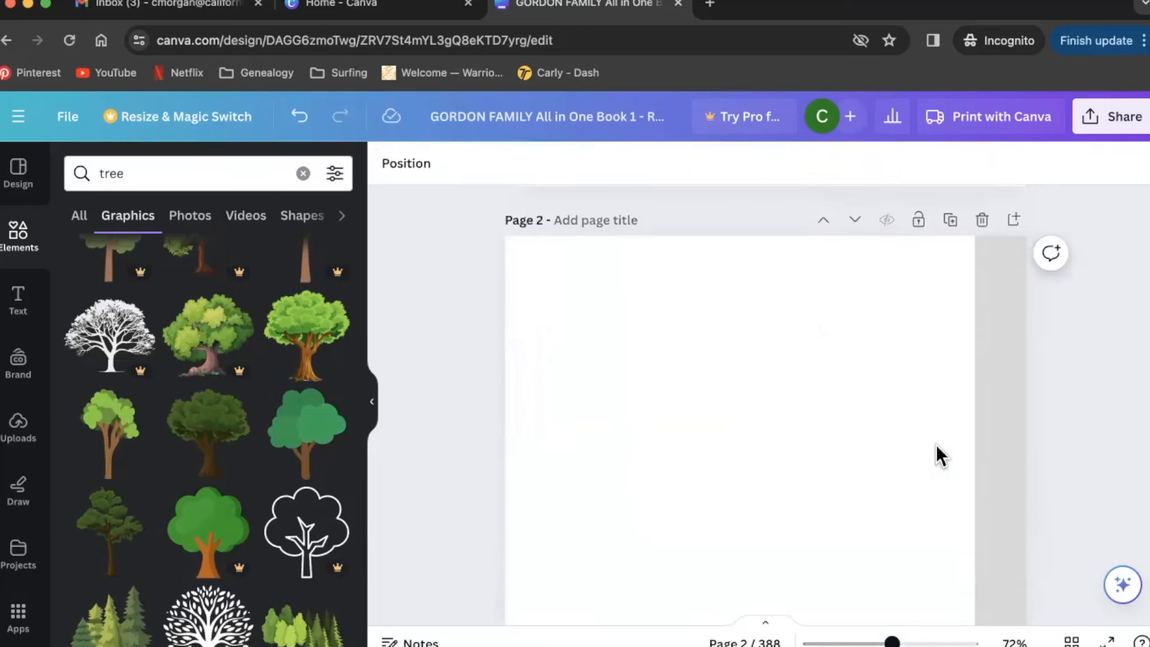
{"action": "left_click", "coordinate": [300, 116]}
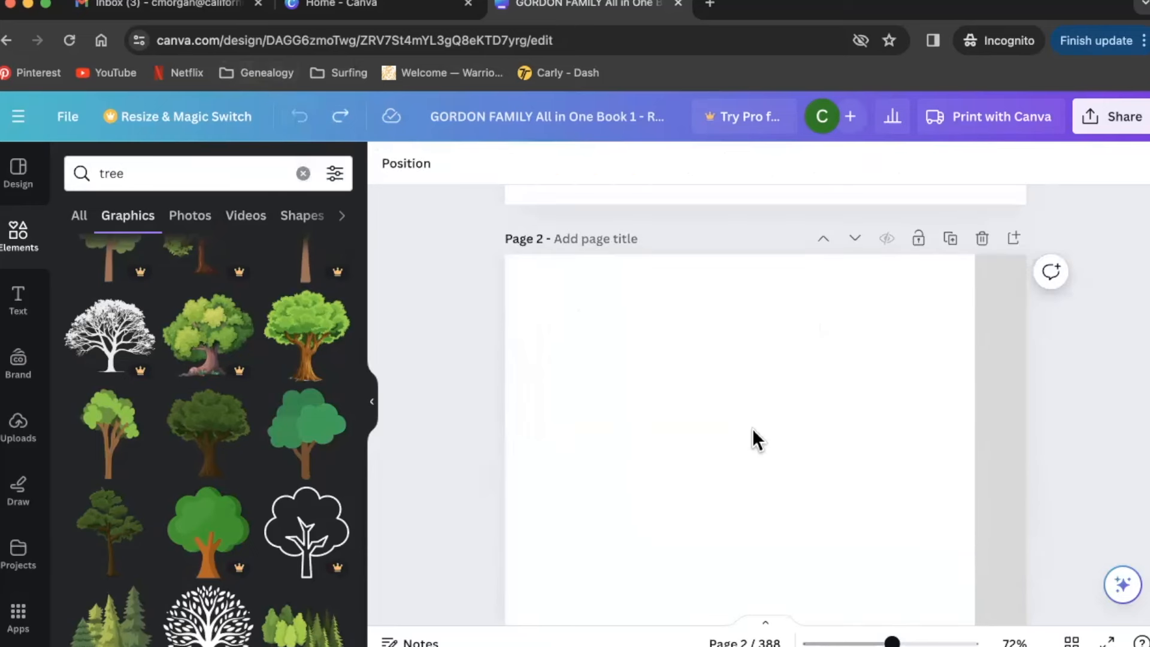
{"action": "scroll", "coordinate": [752, 429], "scroll_direction": "down", "scroll_amount": 5}
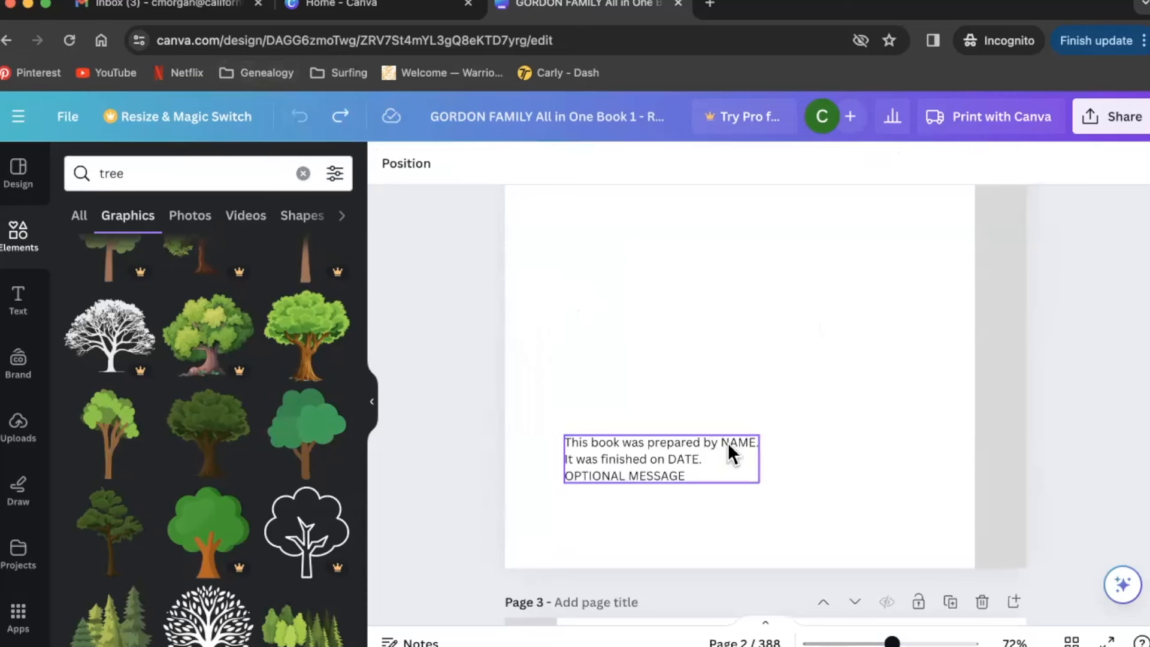
- Replace the NAME placeholder with the preparer's name and the DATE placeholder with May 1, 2024
{"action": "left_click", "coordinate": [724, 443]}
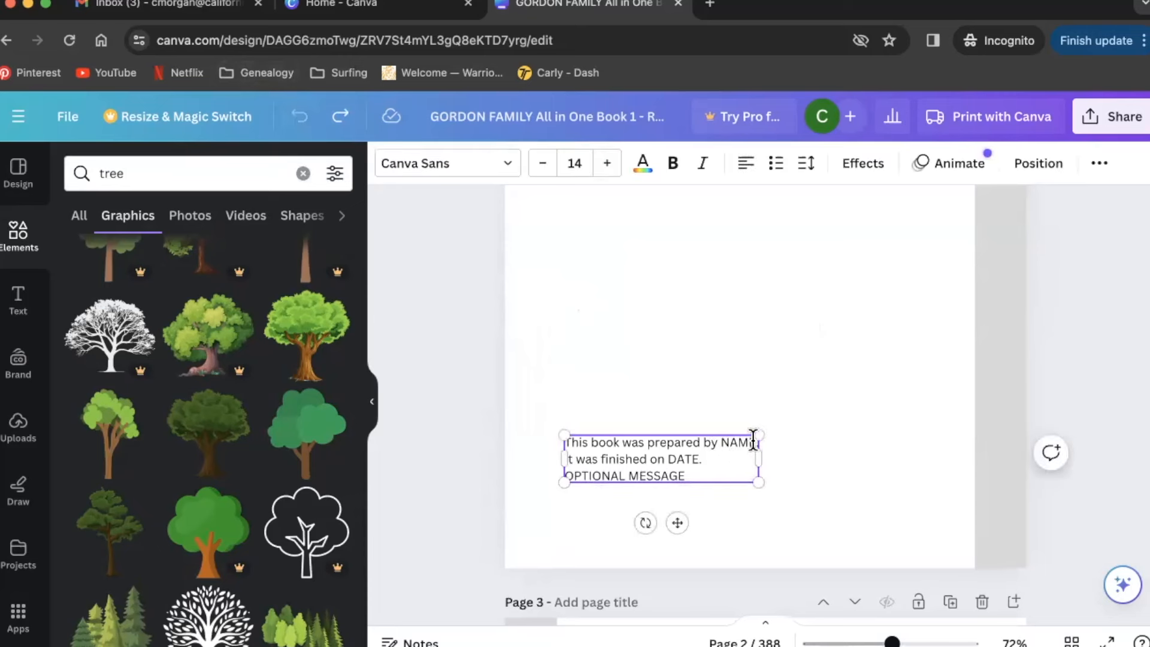
{"action": "left_click_drag", "start_coordinate": [723, 442], "coordinate": [754, 442]}
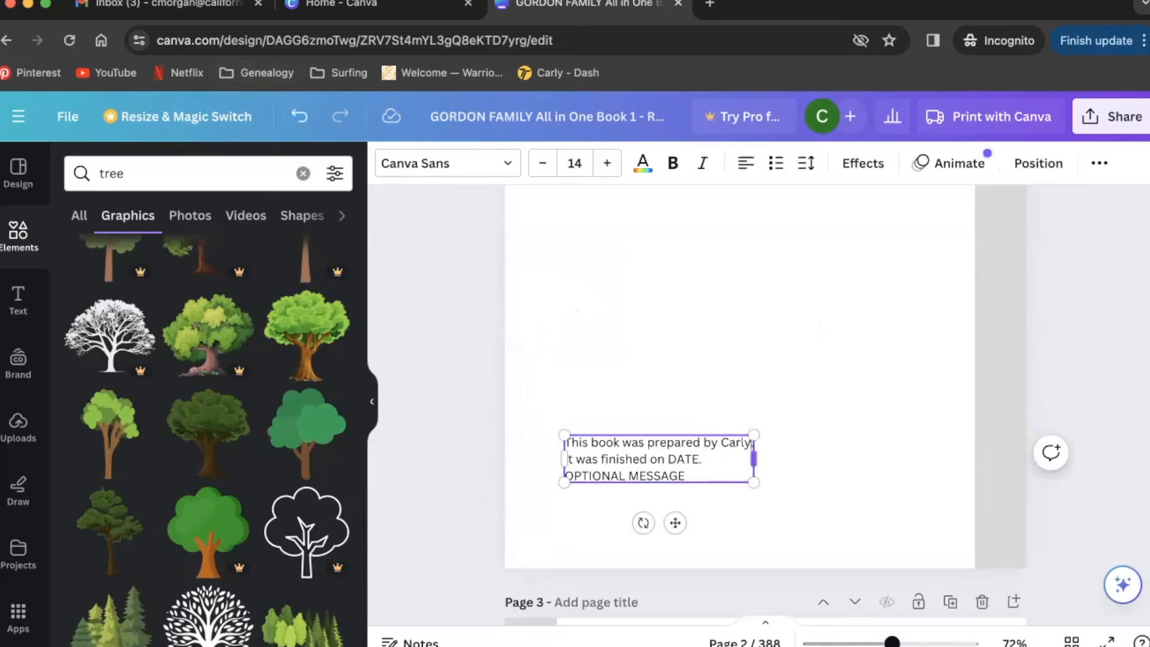
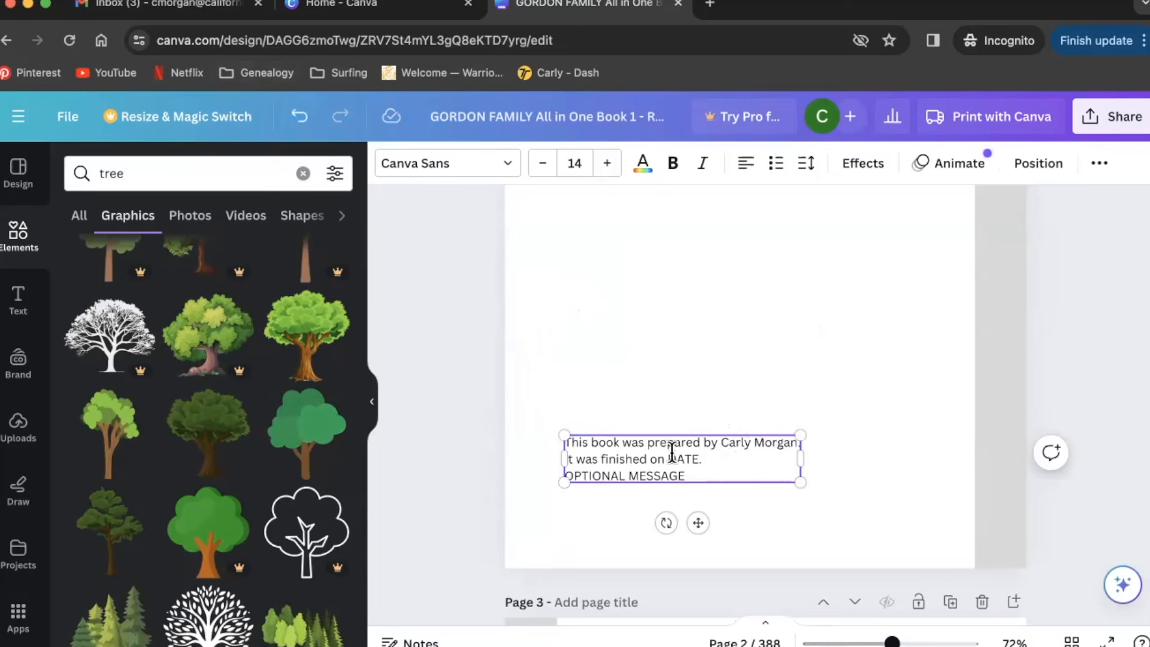
{"action": "left_click_drag", "start_coordinate": [669, 459], "coordinate": [697, 459]}
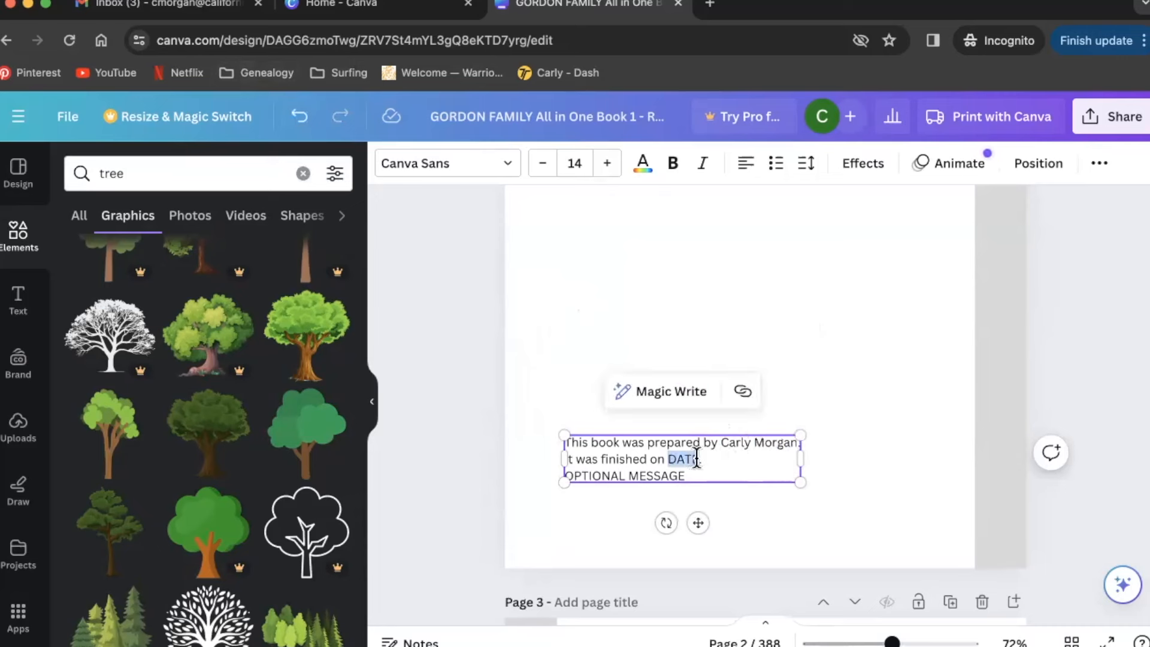
{"action": "type", "text": "May 1, "}
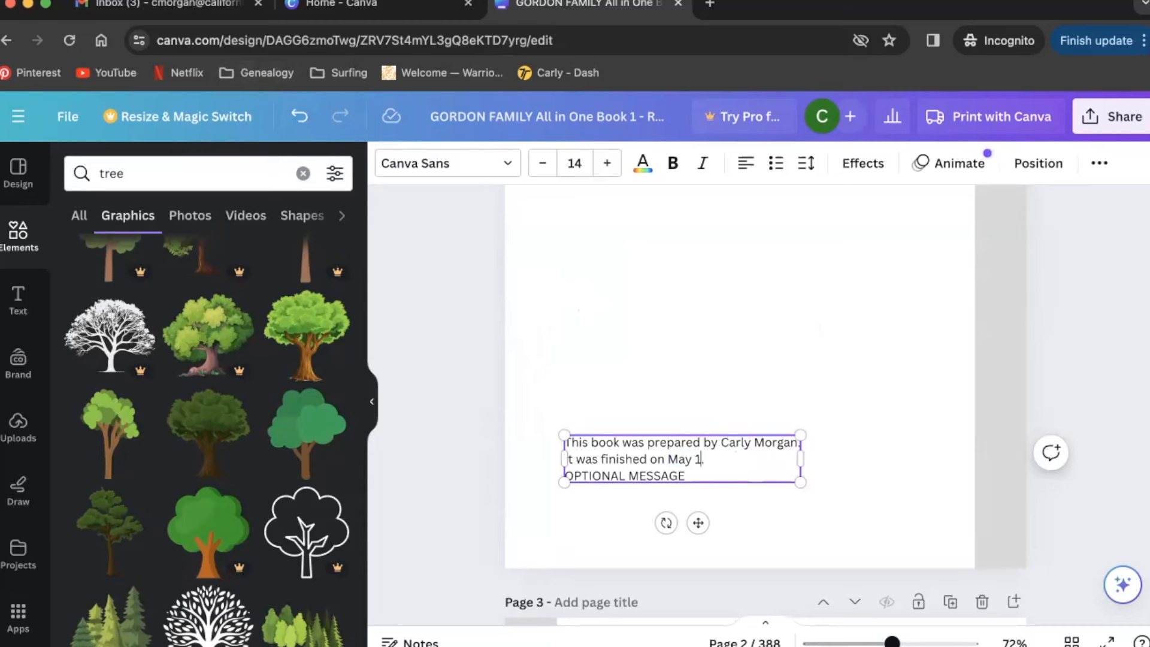
{"action": "type", "text": "2024"}
- Replace OPTIONAL MESSAGE with a sentence on the book's ancestral focus, and narrow the text box
{"action": "left_click_drag", "start_coordinate": [706, 473], "coordinate": [568, 474]}
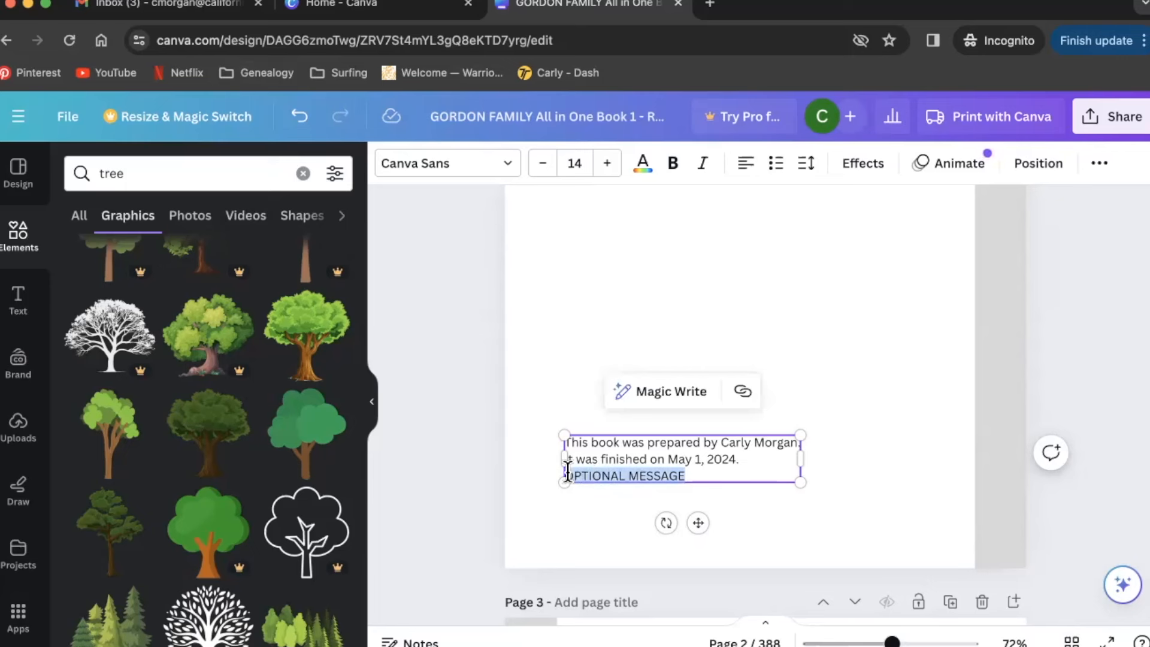
{"action": "type", "text": "This boo"}
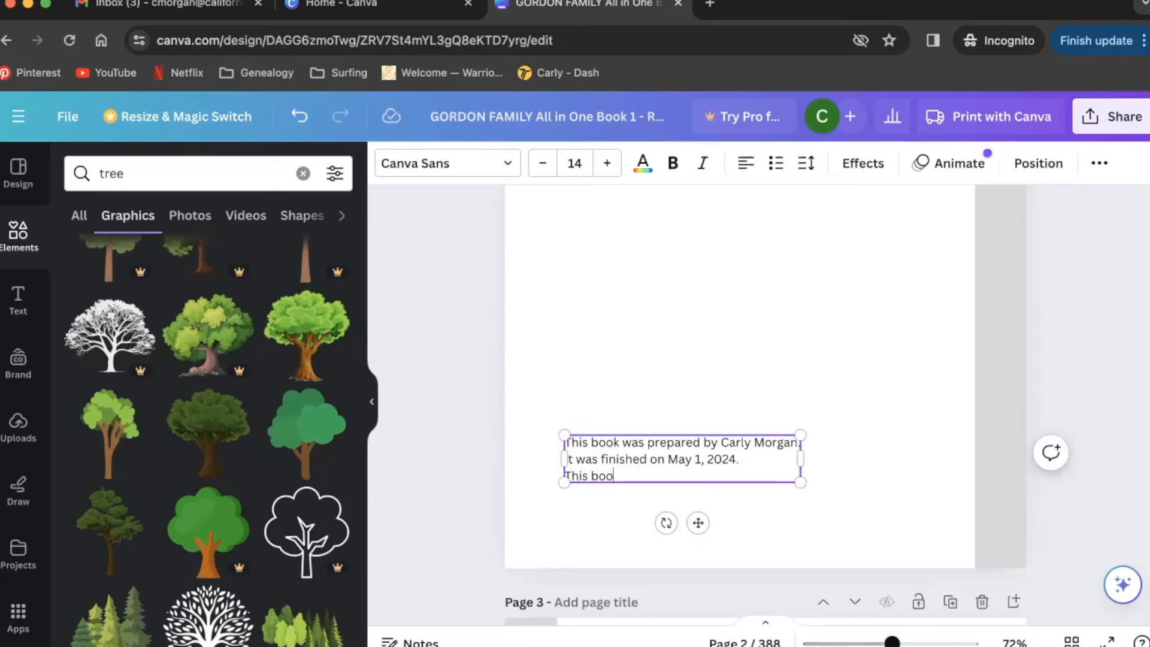
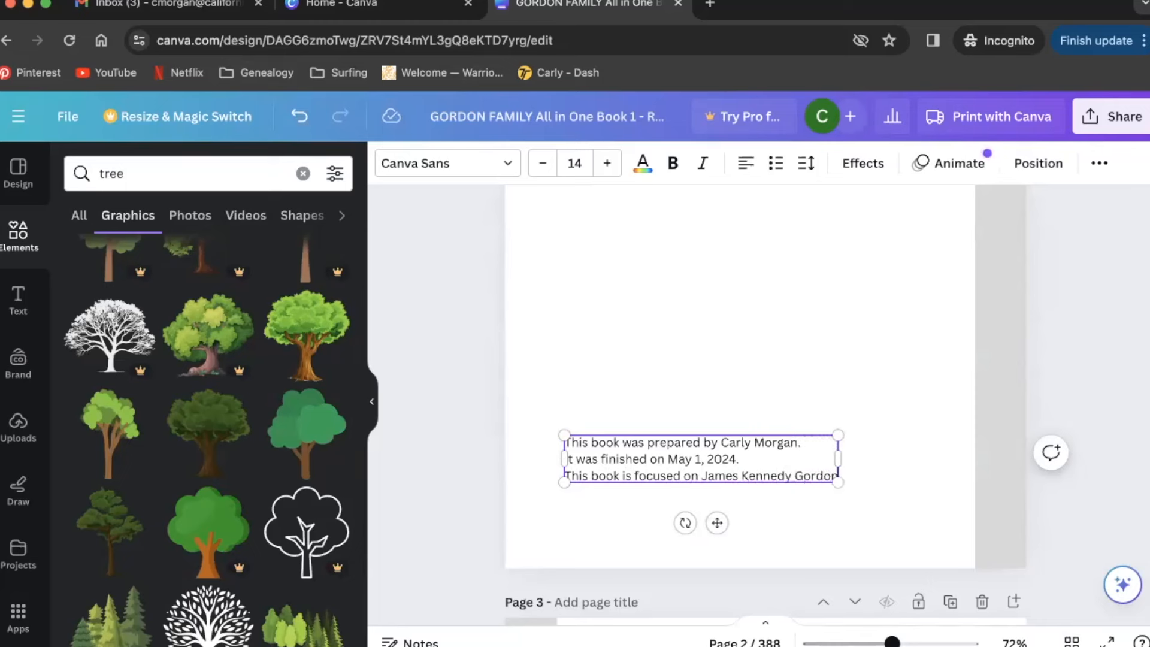
{"action": "type", "text": " and his ancestors"}
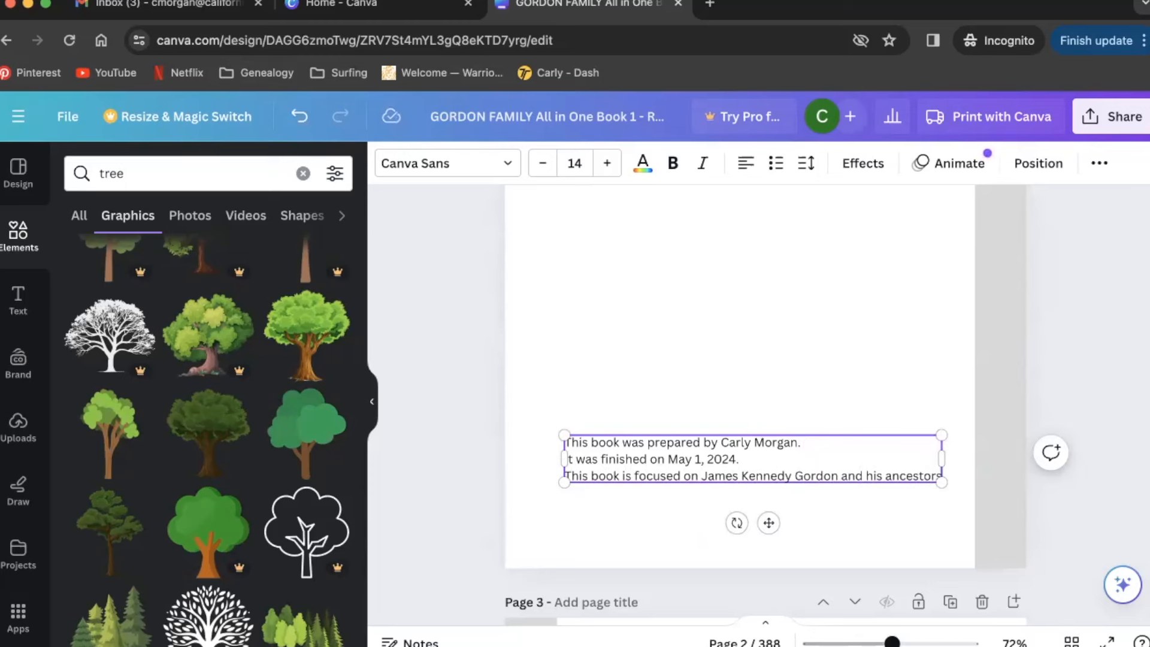
{"action": "type", "text": "."}
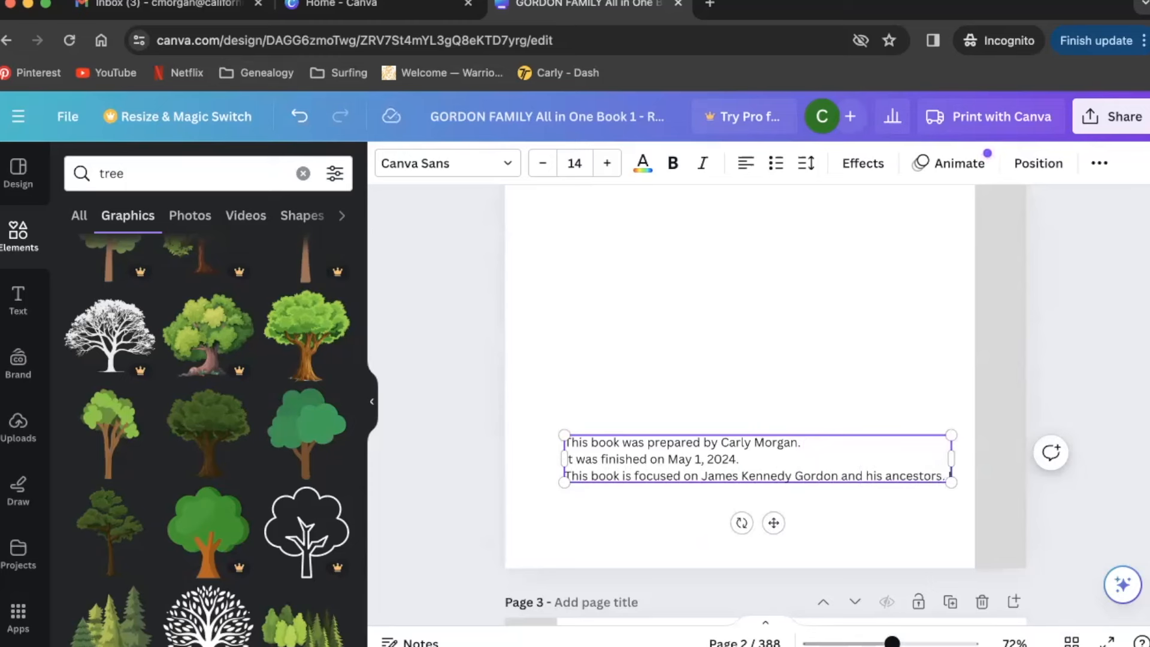
{"action": "type", "text": " It was prepare"}
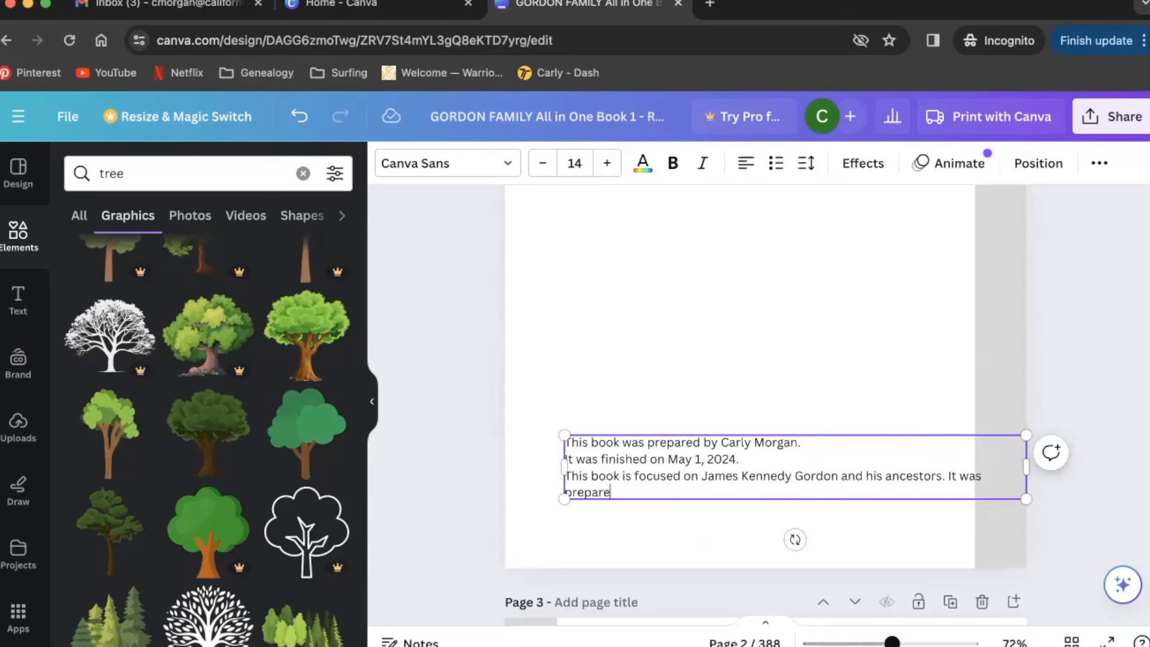
{"action": "type", "text": "d by a descendent of the Gordon family."}
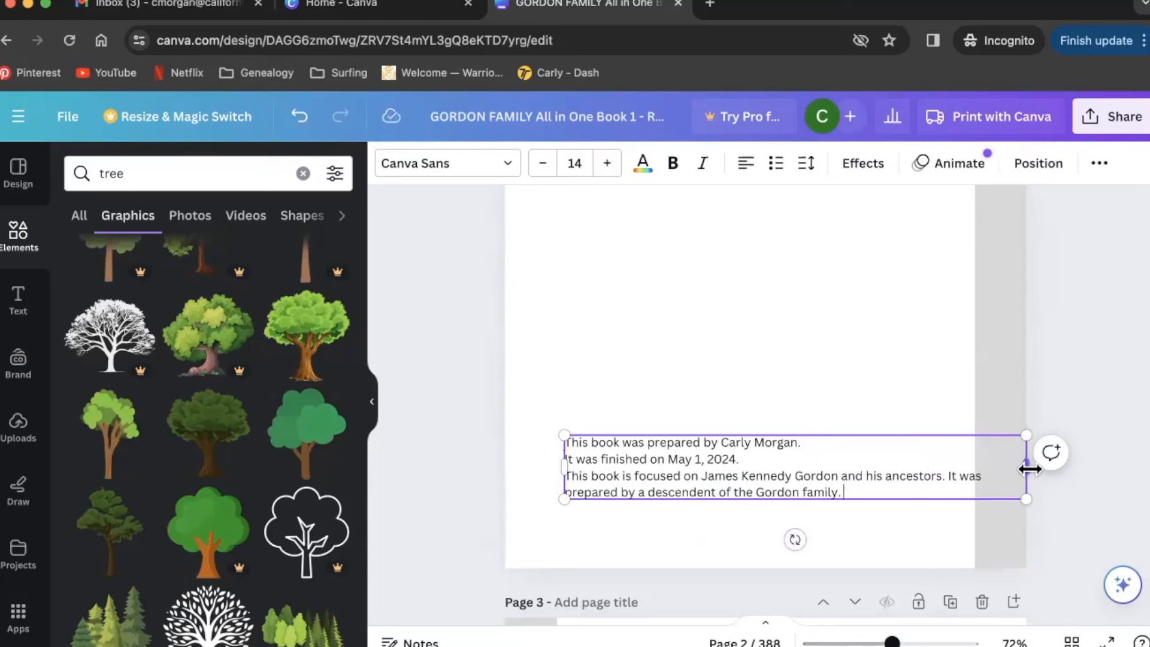
{"action": "left_click_drag", "start_coordinate": [1030, 469], "coordinate": [826, 490]}
- Try moving the dedication text block up to the page centre, then undo the move
{"action": "left_click", "coordinate": [909, 490]}
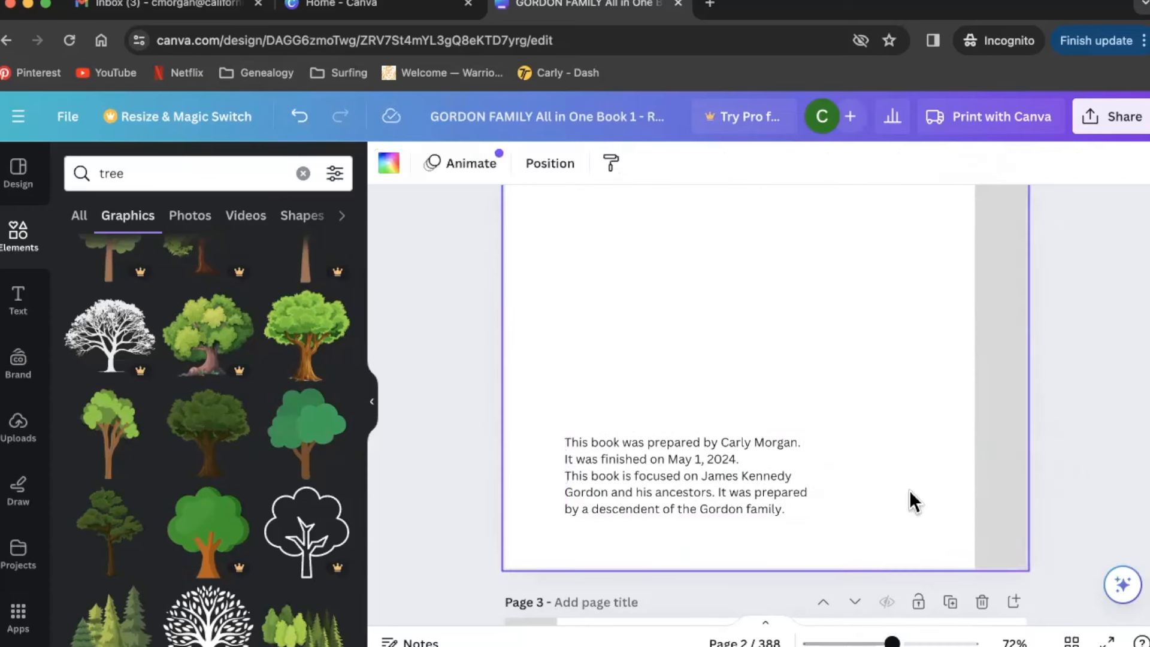
{"action": "scroll", "coordinate": [910, 455], "scroll_direction": "up", "scroll_amount": 5}
{"action": "scroll", "coordinate": [910, 455], "scroll_direction": "down", "scroll_amount": 4}
{"action": "left_click_drag", "start_coordinate": [728, 563], "coordinate": [792, 322]}
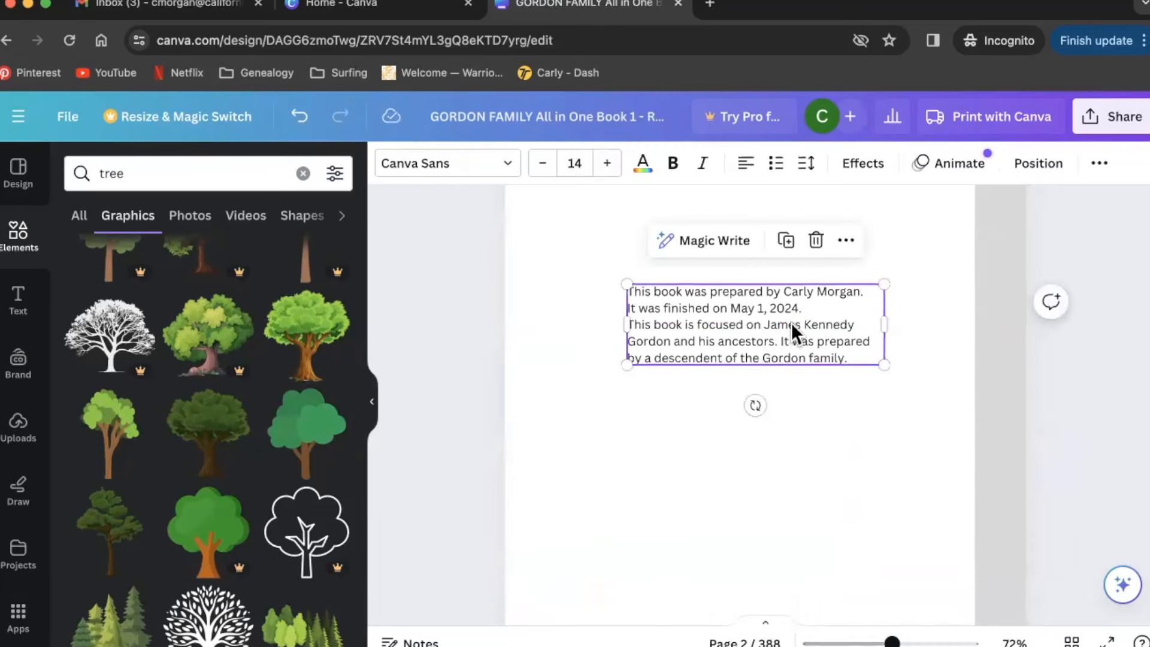
{"action": "left_click", "coordinate": [300, 116]}
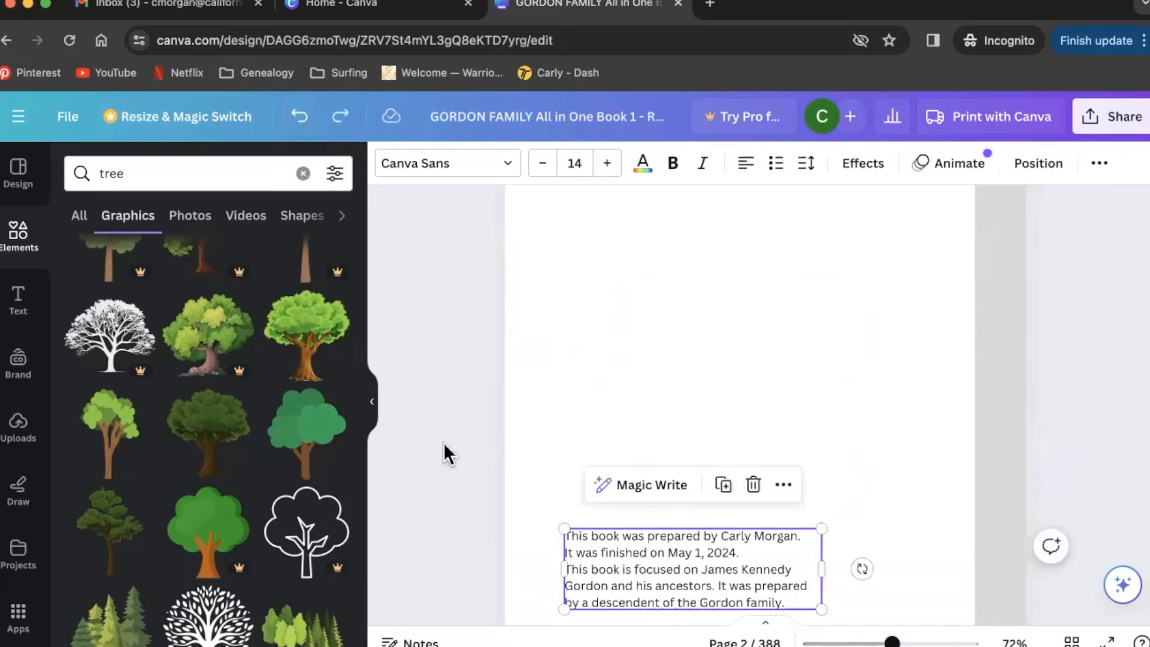
{"action": "left_click", "coordinate": [726, 328]}
- Zoom out slightly and scroll back up to the page 1 cover
{"action": "scroll", "coordinate": [726, 328], "scroll_direction": "down", "scroll_amount": 5}
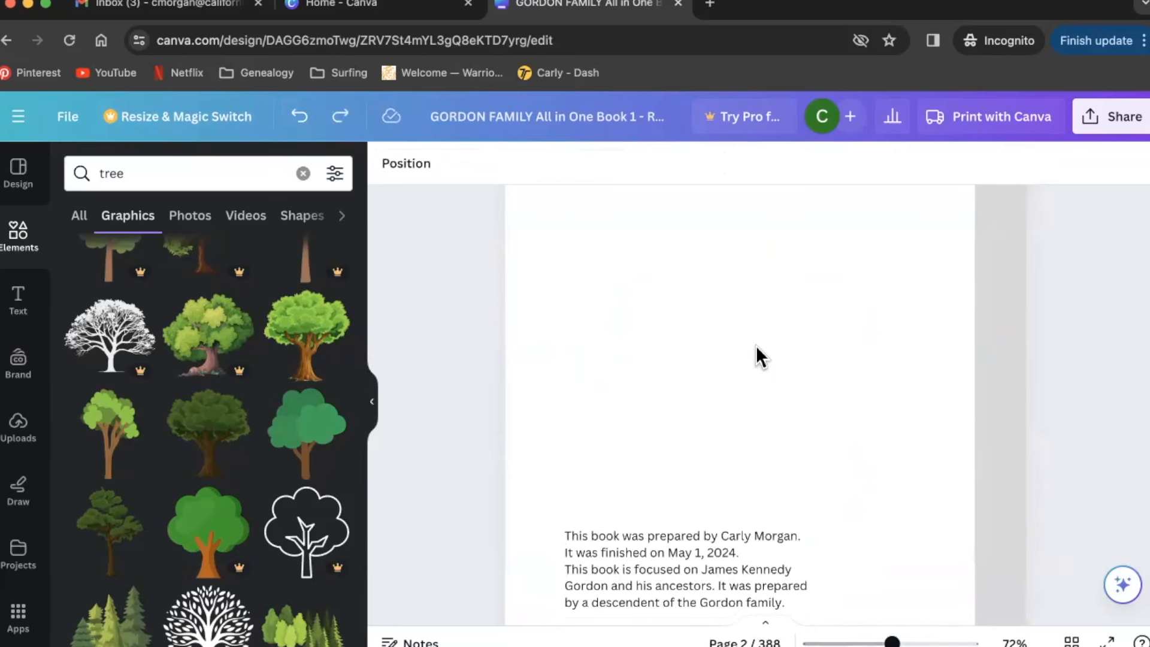
{"action": "scroll", "coordinate": [913, 352], "scroll_direction": "down", "scroll_amount": 2}
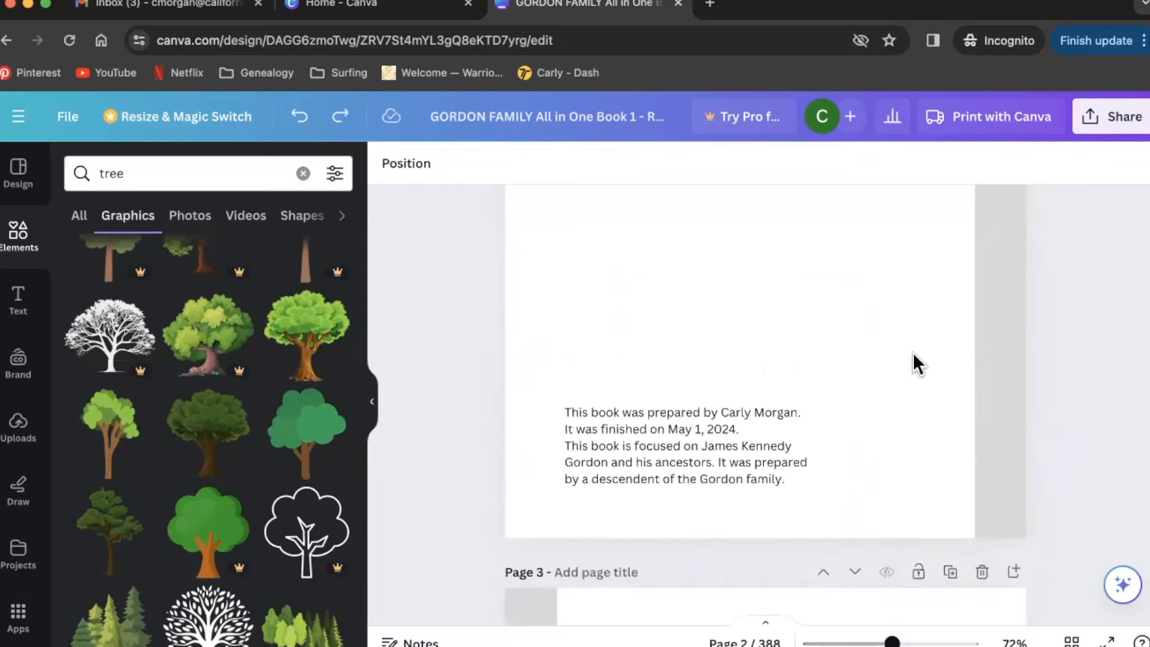
{"action": "scroll", "coordinate": [913, 353], "scroll_direction": "down", "scroll_amount": 6}
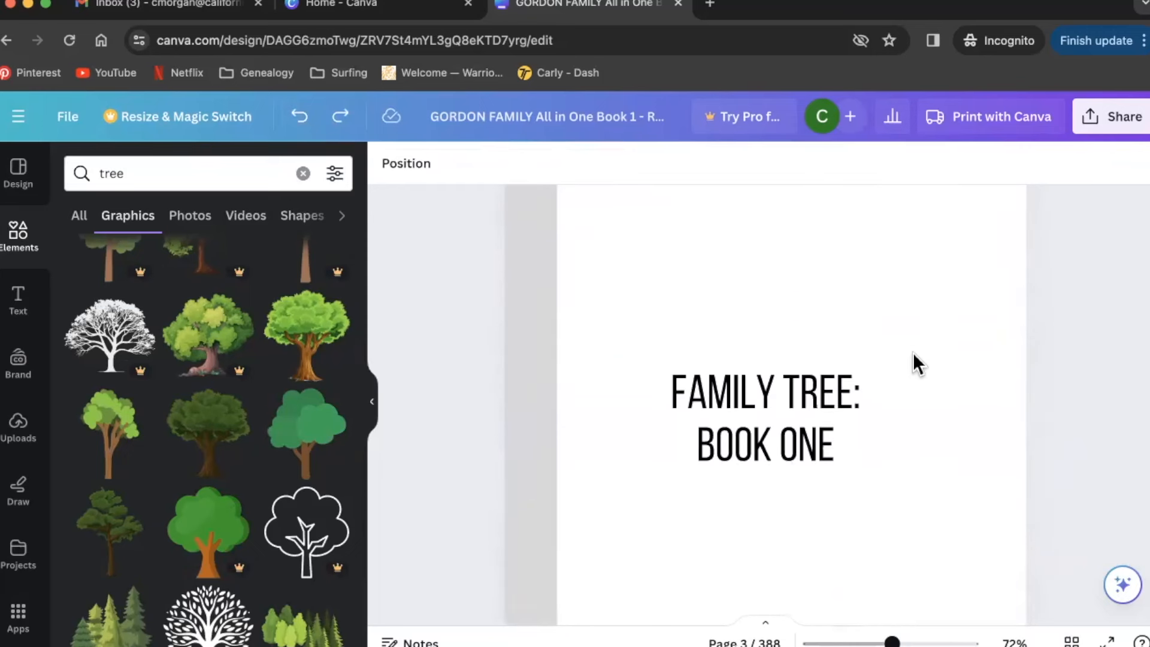
{"action": "scroll", "coordinate": [913, 353], "scroll_direction": "down", "scroll_amount": 2}
{"action": "left_click_drag", "start_coordinate": [892, 642], "coordinate": [861, 638]}
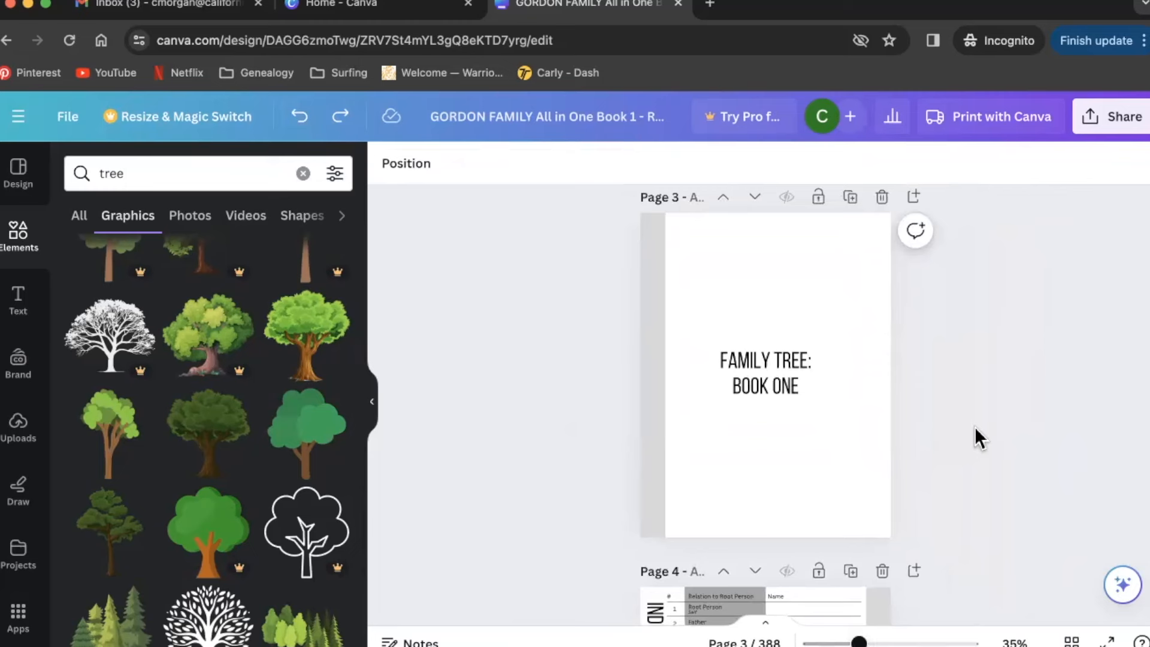
{"action": "scroll", "coordinate": [975, 426], "scroll_direction": "up", "scroll_amount": 12}
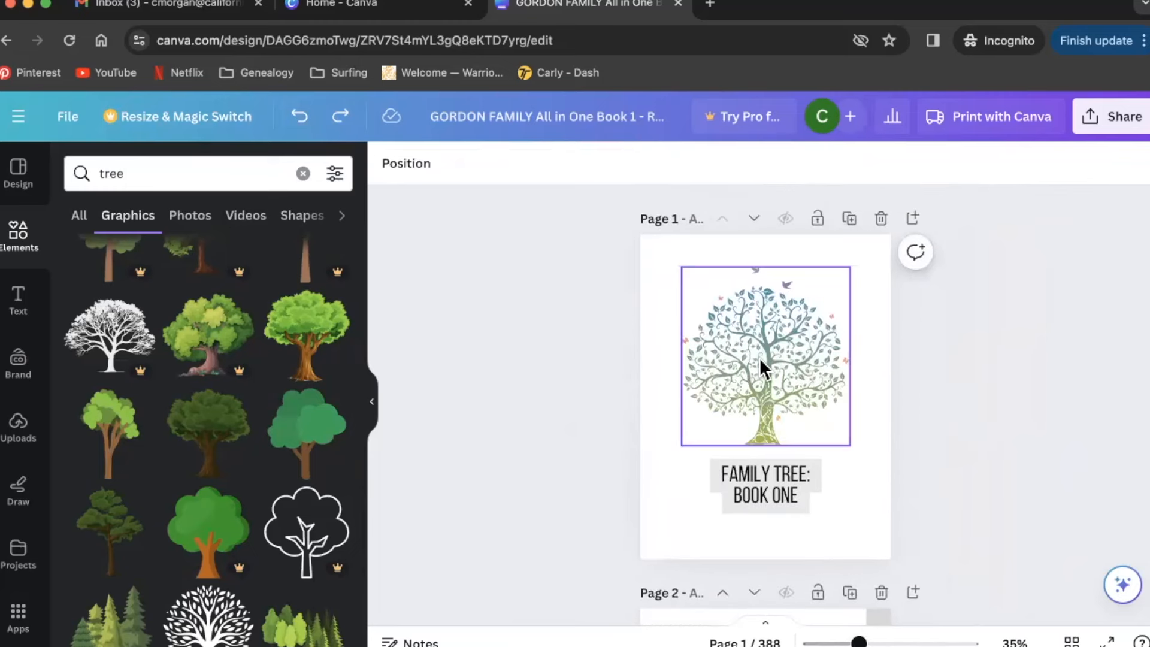
- Paste a copy of the cover's tree onto page 3, shrinking and centring it above the title
{"action": "left_click", "coordinate": [760, 357]}
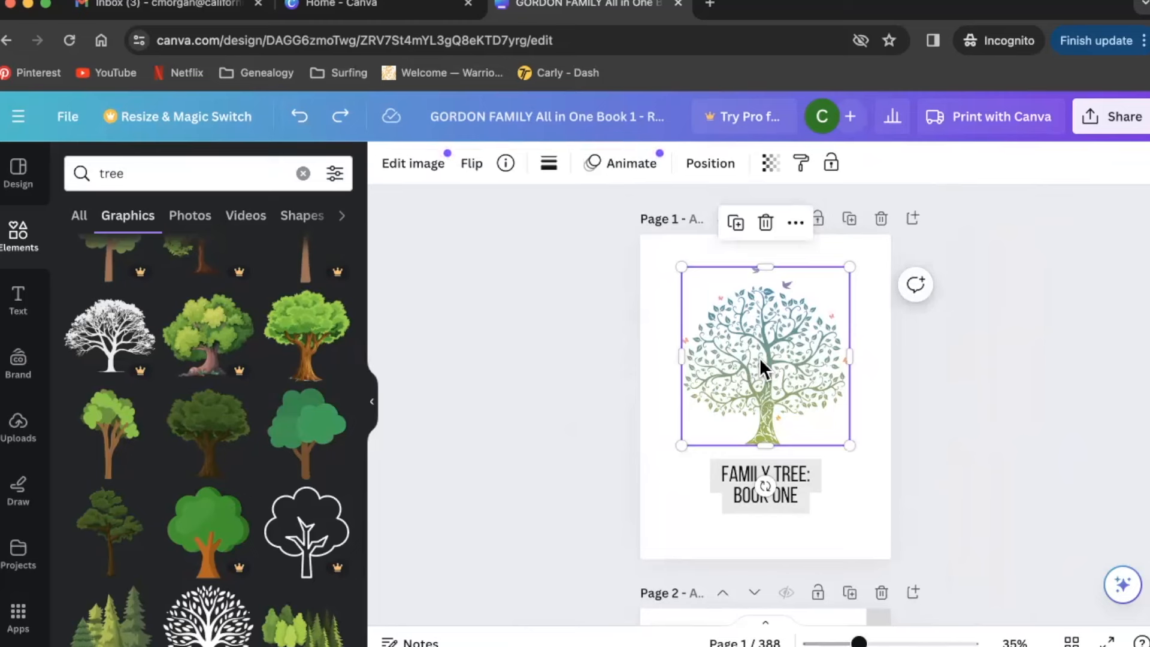
{"action": "scroll", "coordinate": [760, 358], "scroll_direction": "down", "scroll_amount": 12}
{"action": "left_click", "coordinate": [763, 363]}
{"action": "key", "text": "ctrl+v"}
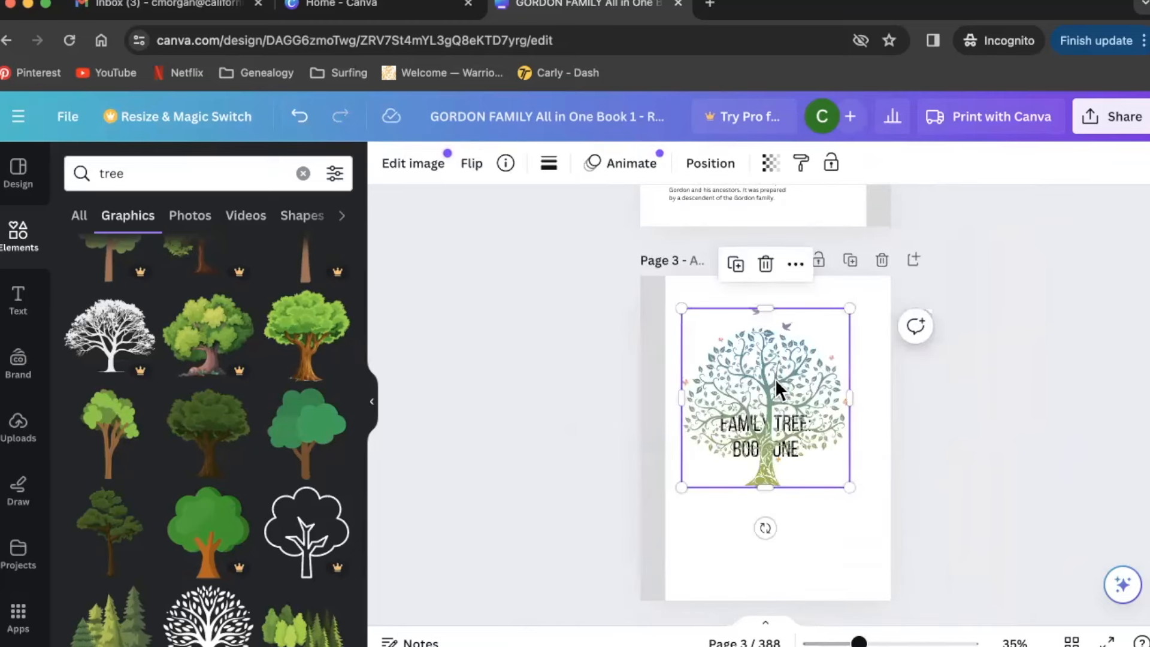
{"action": "left_click_drag", "start_coordinate": [850, 487], "coordinate": [761, 393]}
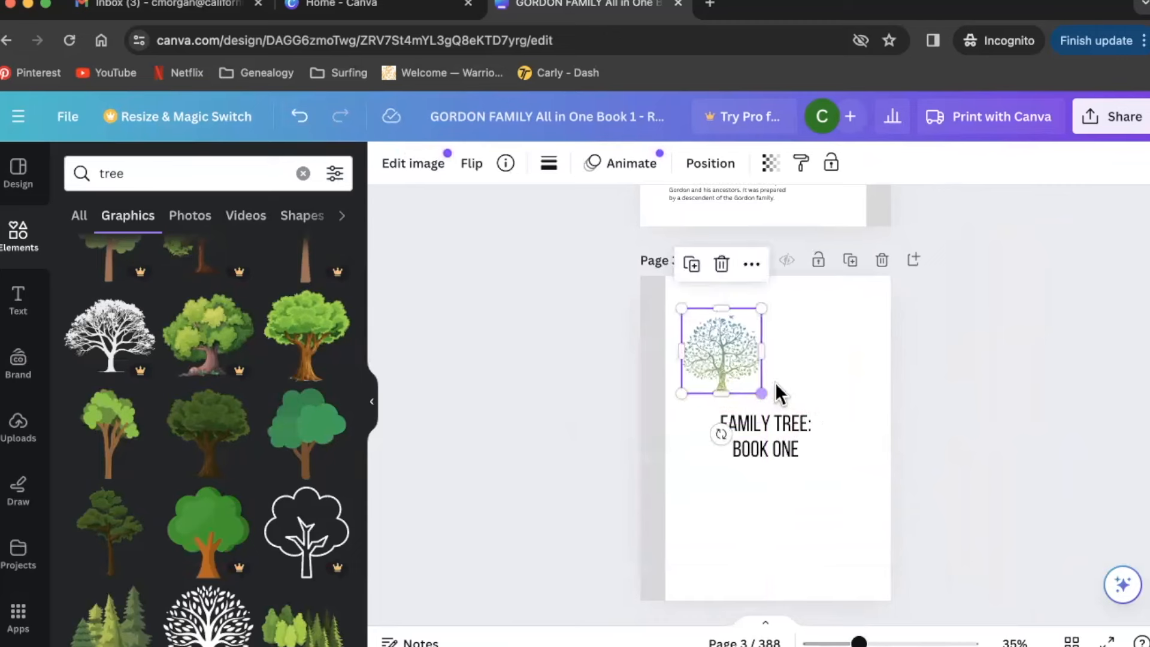
{"action": "left_click_drag", "start_coordinate": [719, 358], "coordinate": [762, 358]}
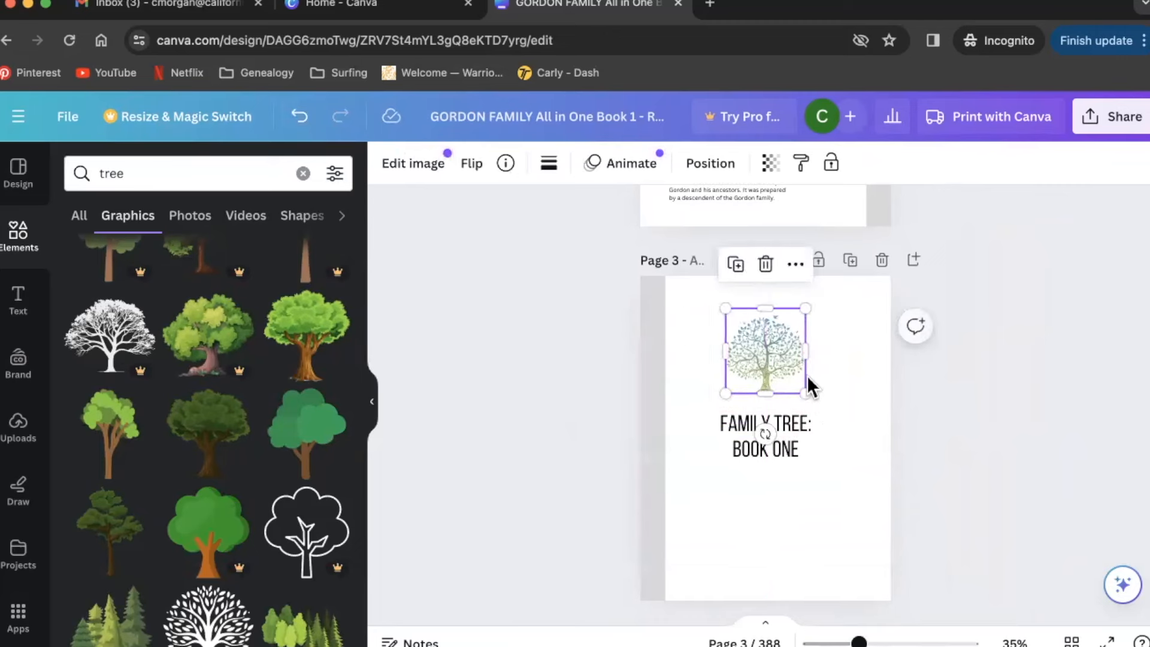
{"action": "left_click_drag", "start_coordinate": [847, 473], "coordinate": [763, 391]}
{"action": "left_click", "coordinate": [887, 365]}
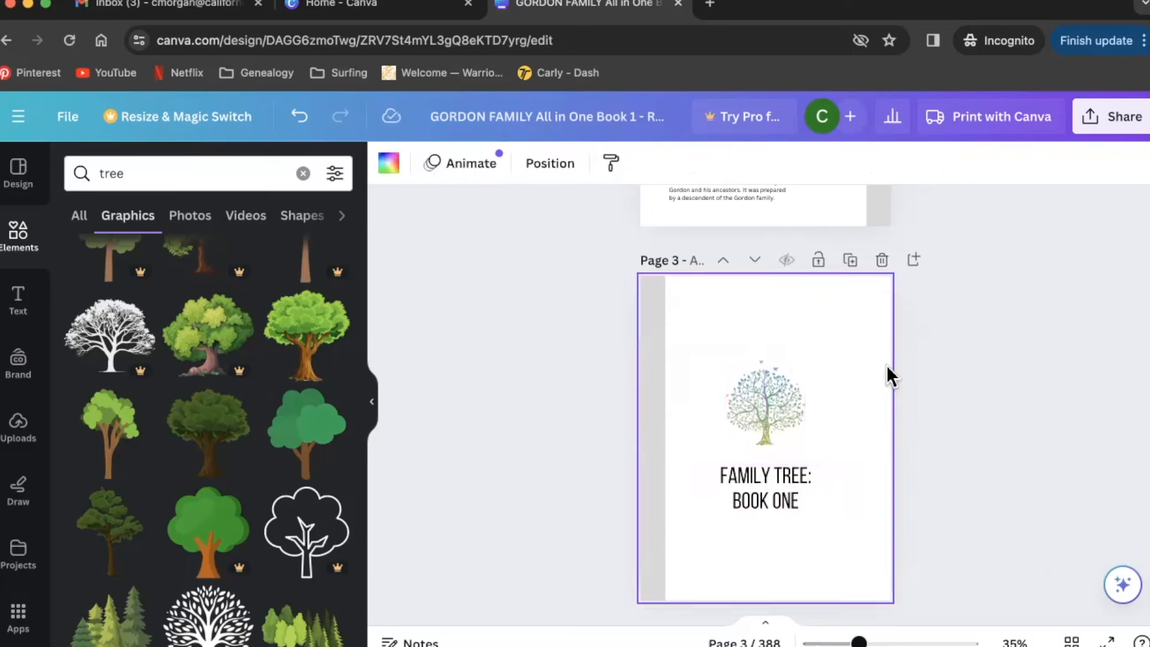
- Undo the four tree edits, then move the FAMILY TREE: BOOK ONE title lower on page 3
{"action": "left_click", "coordinate": [299, 118]}
{"action": "left_click", "coordinate": [299, 118]}
{"action": "left_click", "coordinate": [299, 118]}
{"action": "left_click", "coordinate": [300, 119]}
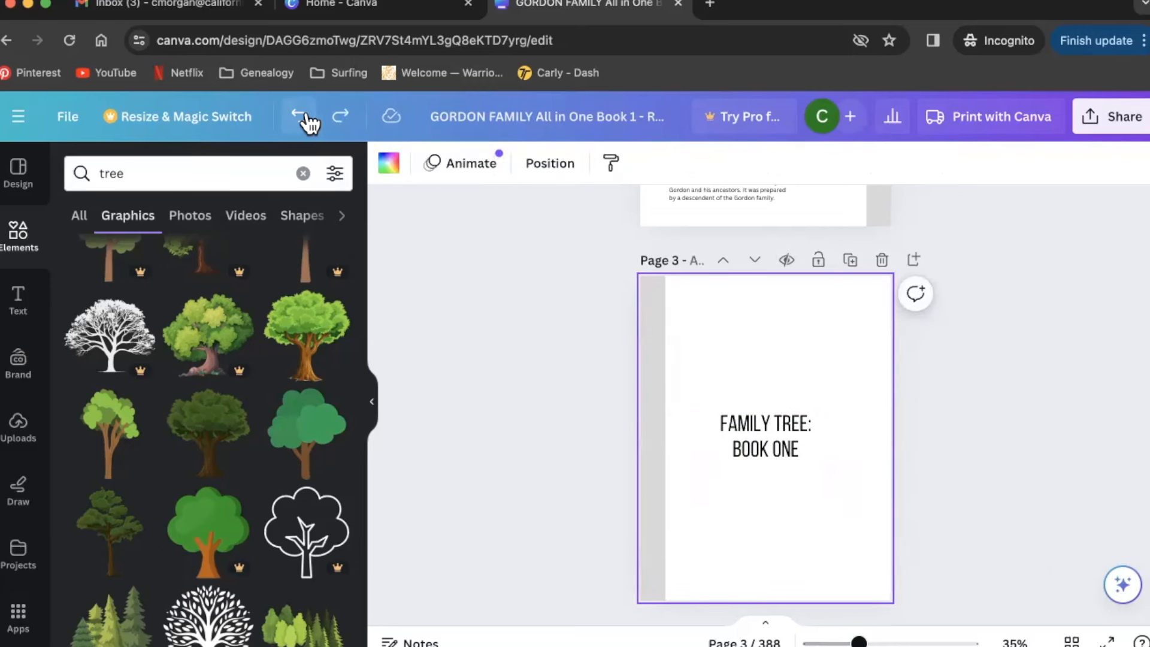
{"action": "left_click", "coordinate": [1015, 387]}
{"action": "left_click_drag", "start_coordinate": [782, 425], "coordinate": [783, 479]}
{"action": "left_click", "coordinate": [572, 391]}
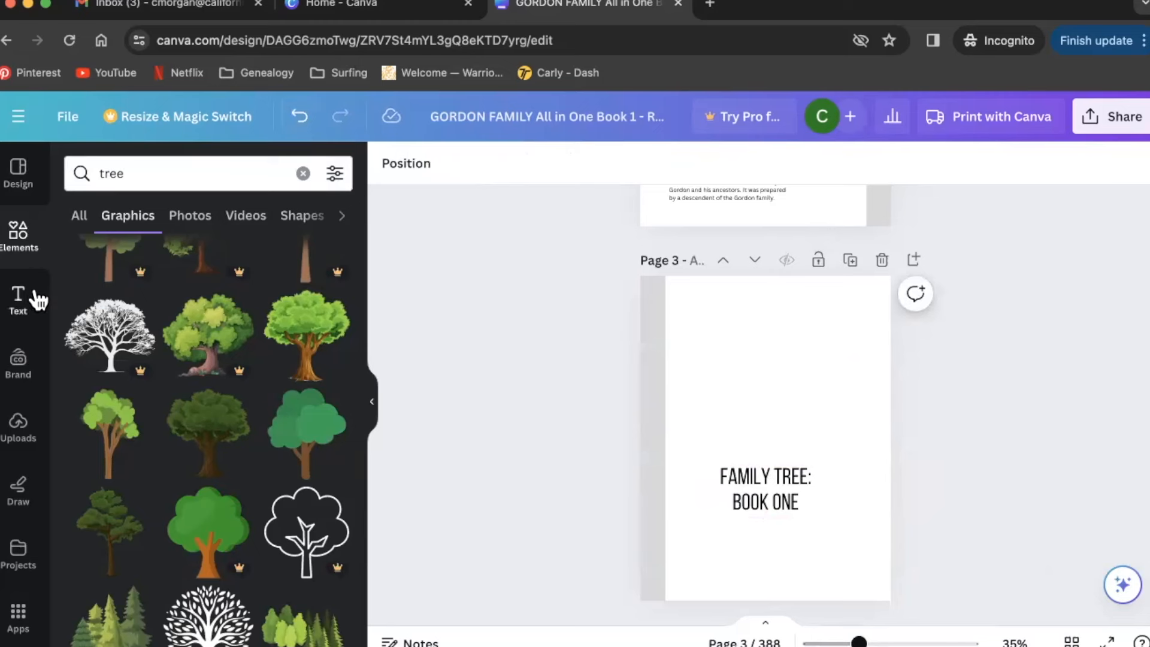
- Upload the vintage family photo and drop it onto page 3 above the title
{"action": "left_click", "coordinate": [20, 427]}
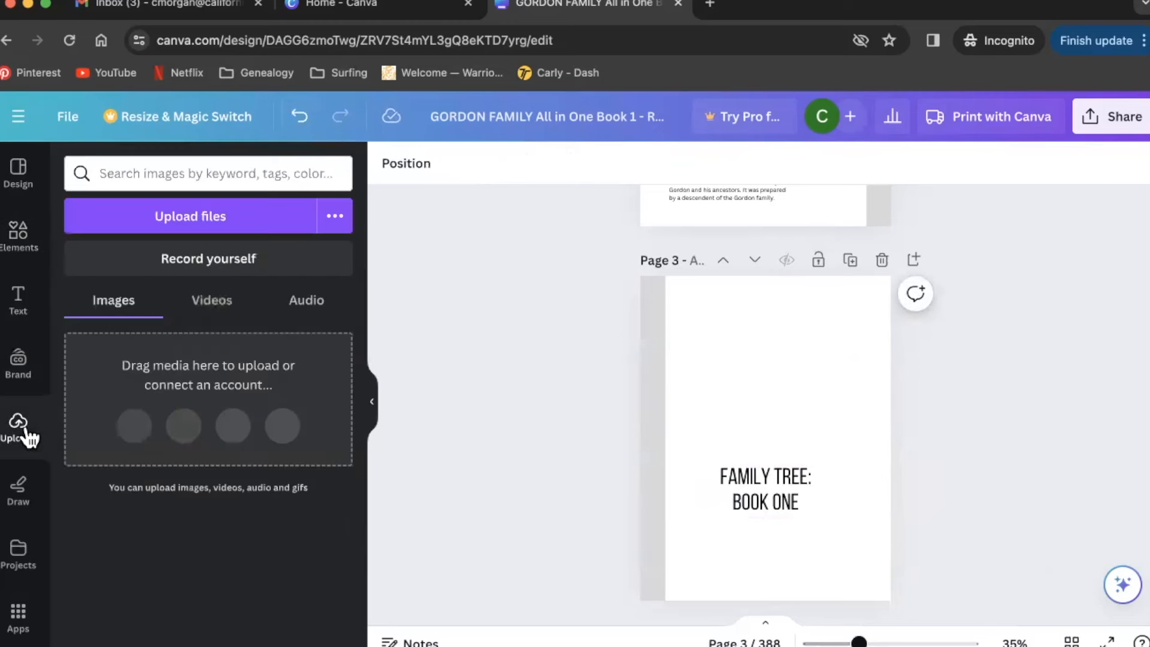
{"action": "left_click", "coordinate": [228, 219]}
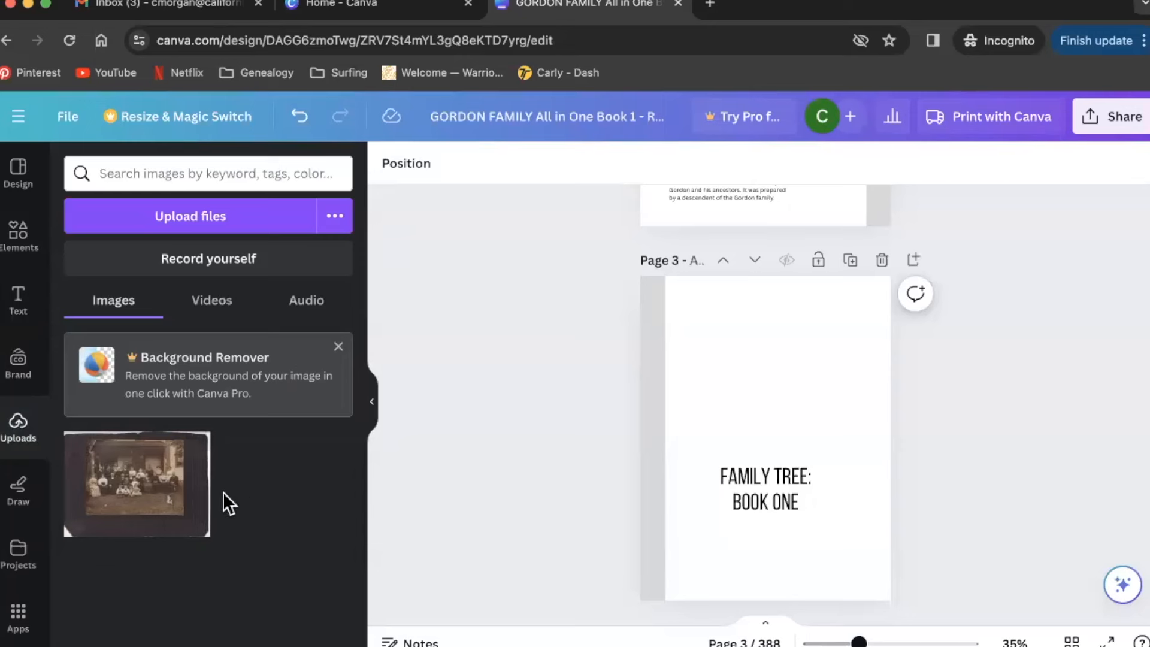
{"action": "left_click_drag", "start_coordinate": [136, 490], "coordinate": [772, 378]}
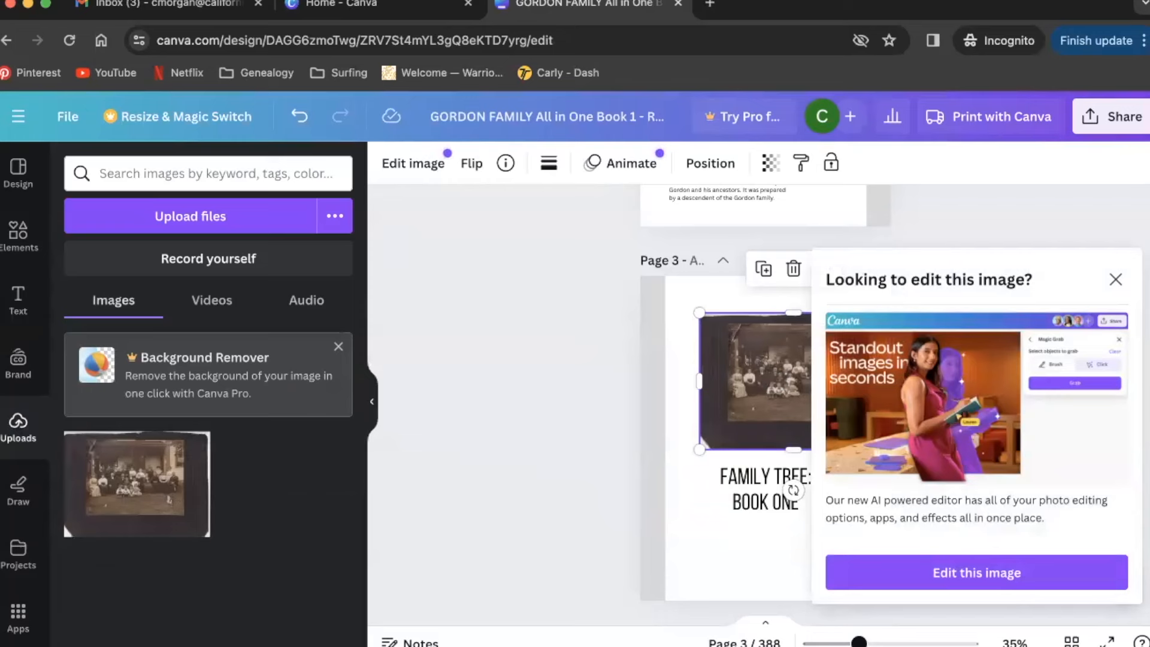
{"action": "left_click", "coordinate": [1117, 280]}
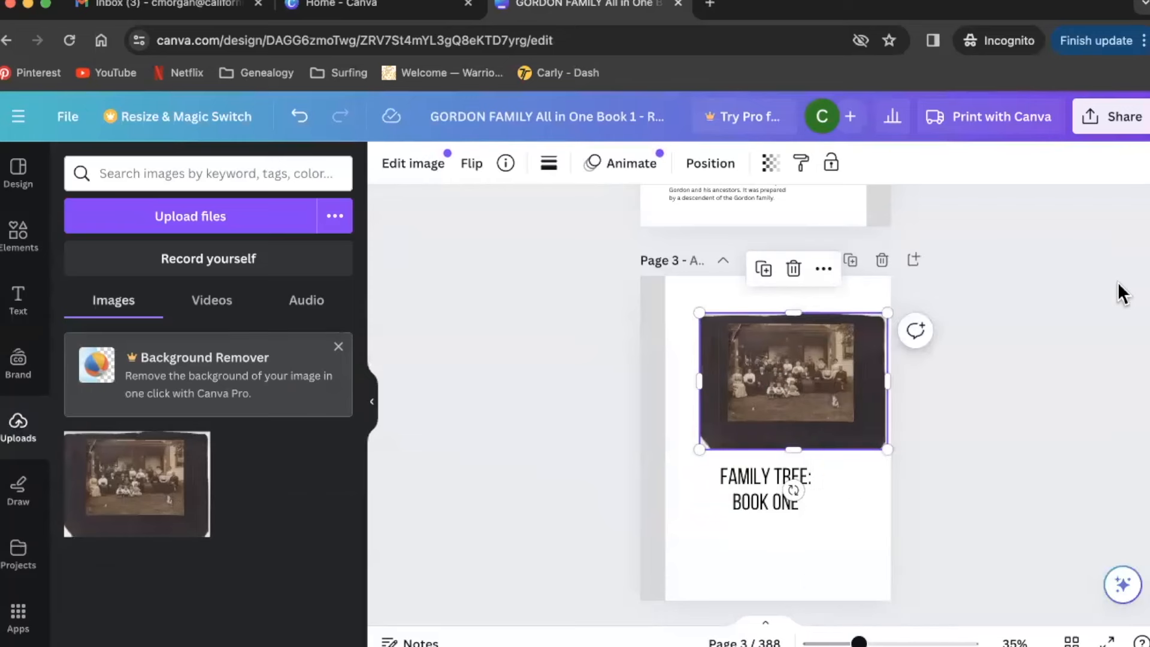
- Crop the dark border off all edges of the family photo
{"action": "double_click", "coordinate": [776, 369]}
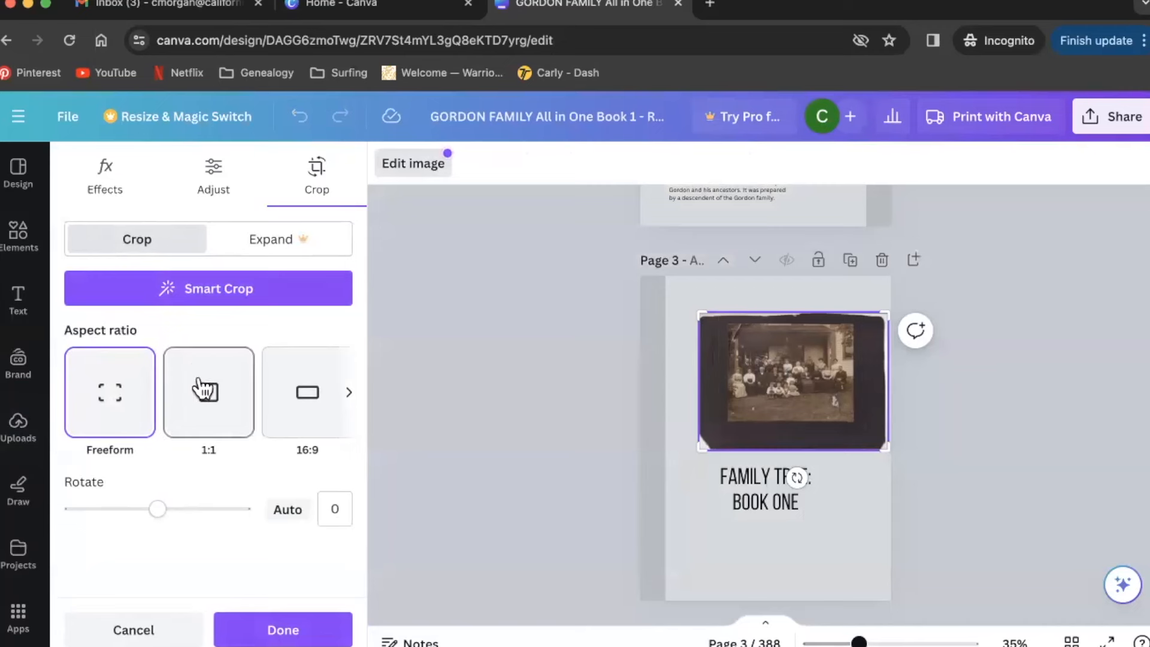
{"action": "left_click_drag", "start_coordinate": [888, 312], "coordinate": [849, 330]}
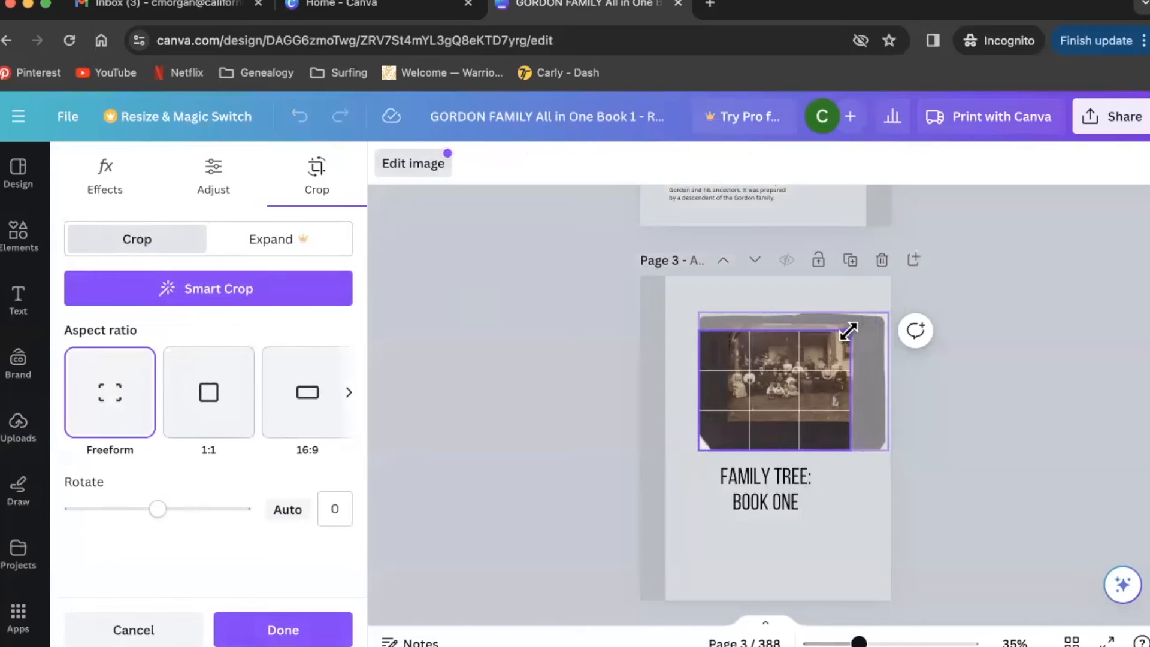
{"action": "left_click_drag", "start_coordinate": [697, 452], "coordinate": [729, 419]}
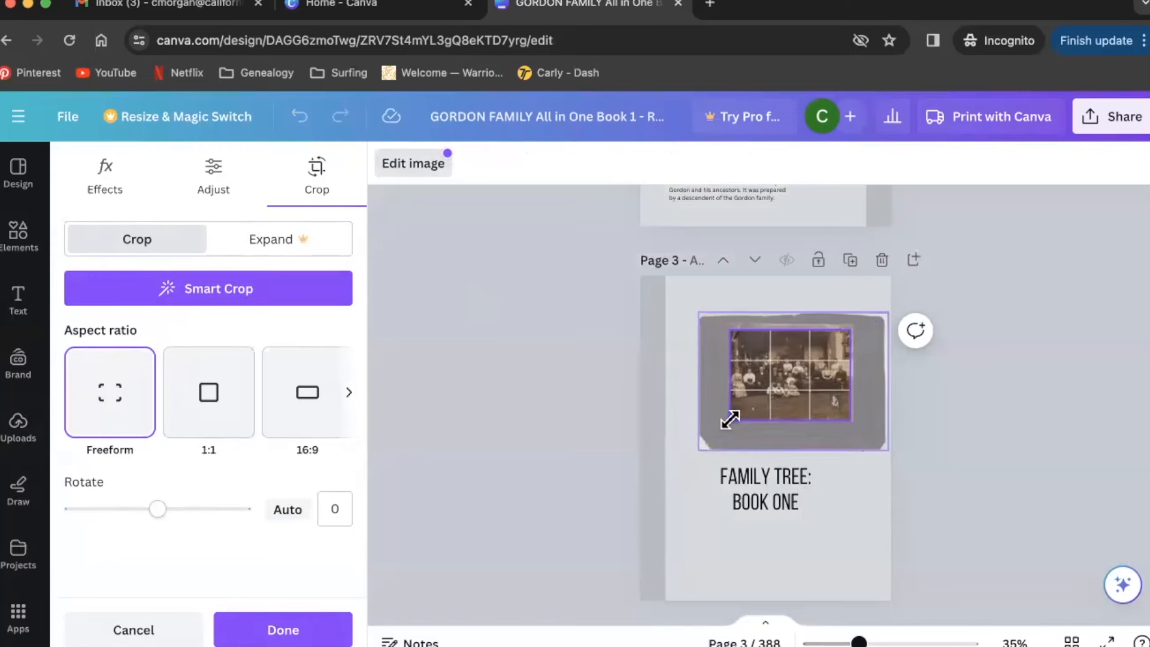
{"action": "left_click", "coordinate": [308, 630]}
- Enlarge the photo to about 6.6 × 4.9 and centre it above the title
{"action": "left_click_drag", "start_coordinate": [728, 328], "coordinate": [672, 295]}
{"action": "left_click_drag", "start_coordinate": [848, 417], "coordinate": [870, 438]}
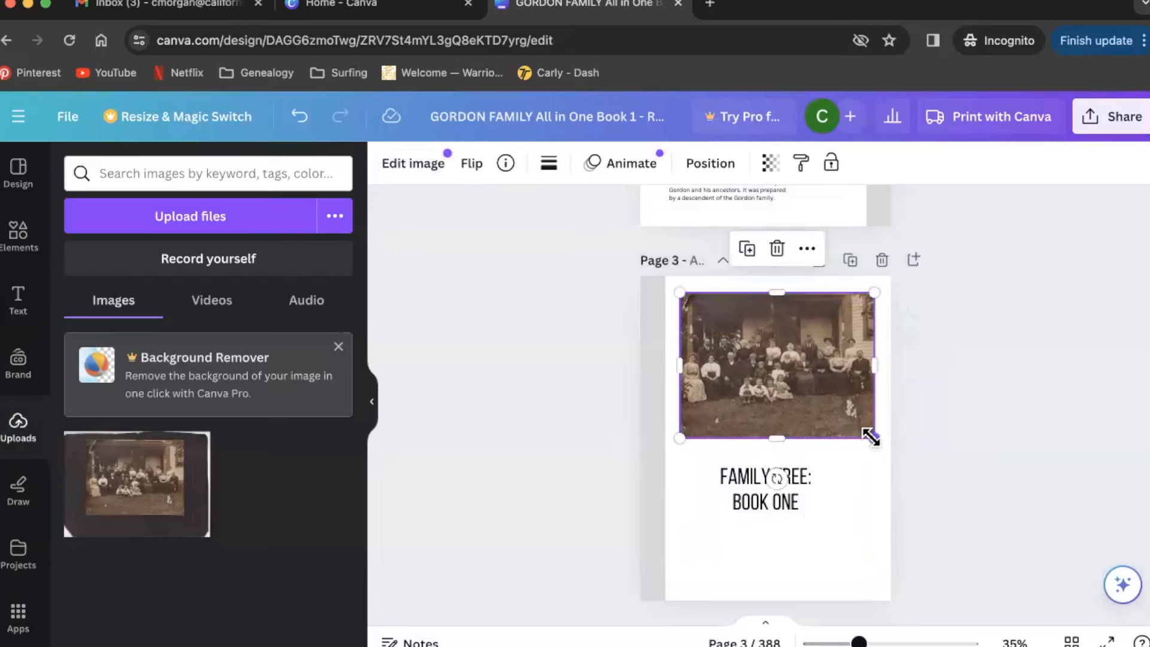
{"action": "left_click_drag", "start_coordinate": [819, 385], "coordinate": [796, 411]}
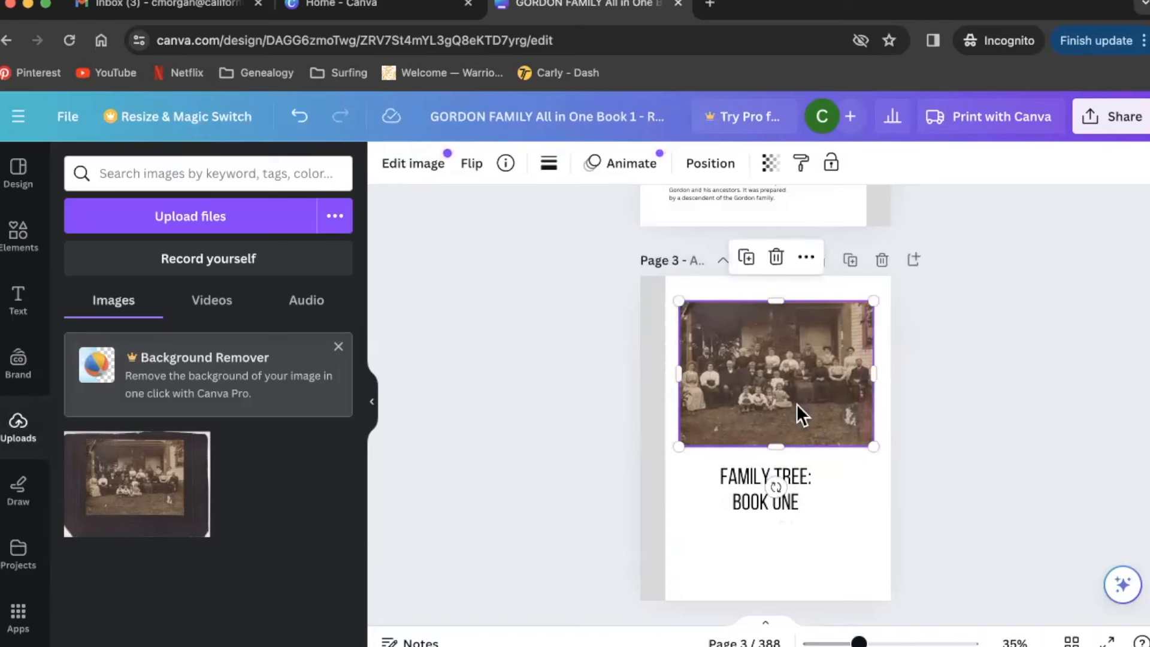
{"action": "left_click", "coordinate": [983, 465]}
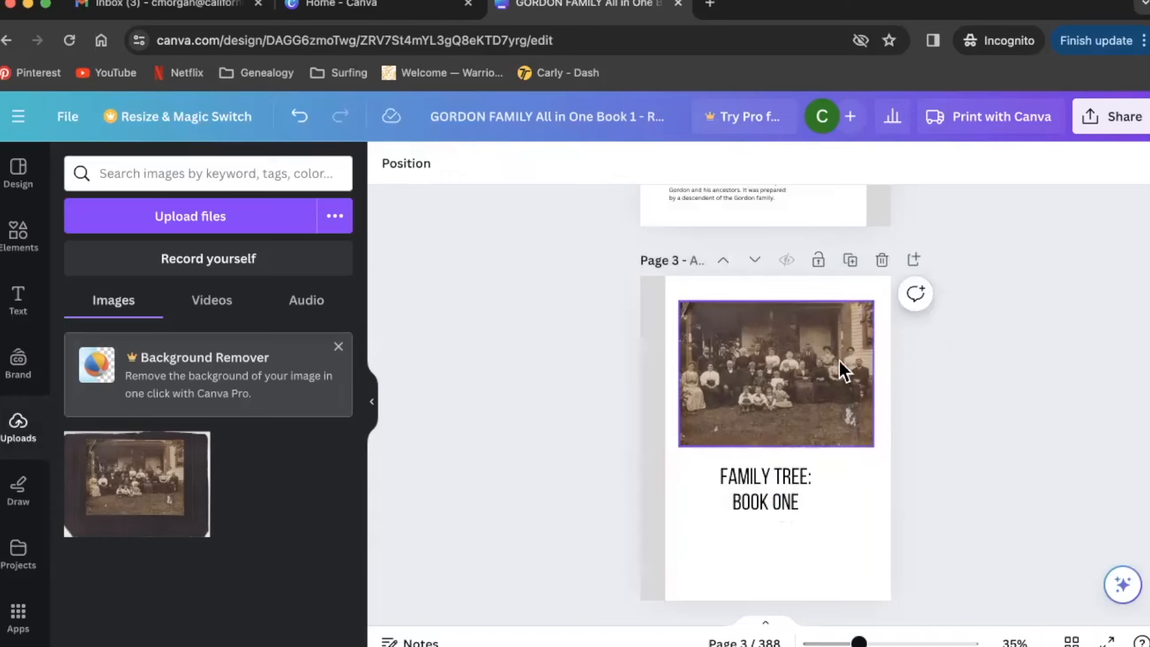
- Centre the FAMILY TREE: BOOK ONE title horizontally below the photo, then select photo and title together
{"action": "left_click", "coordinate": [785, 490]}
{"action": "left_click_drag", "start_coordinate": [784, 484], "coordinate": [794, 479]}
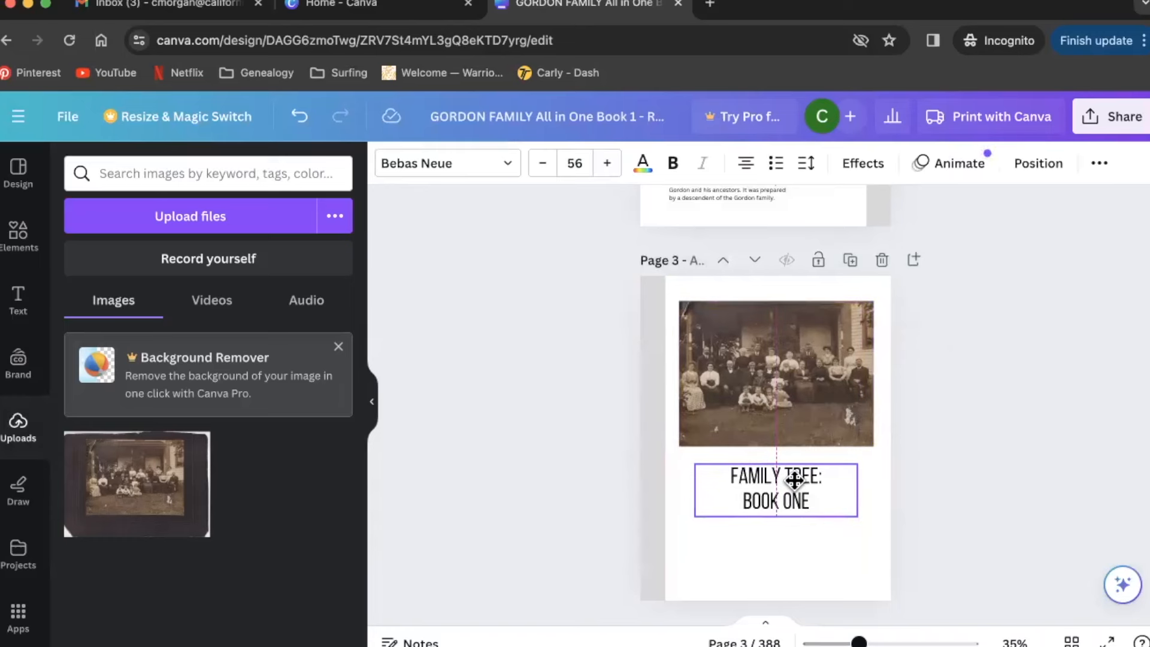
{"action": "mouse_move", "coordinate": [795, 479]}
{"action": "left_mouse_down"}
{"action": "mouse_move", "coordinate": [805, 481]}
{"action": "mouse_move", "coordinate": [796, 482]}
{"action": "left_mouse_up"}
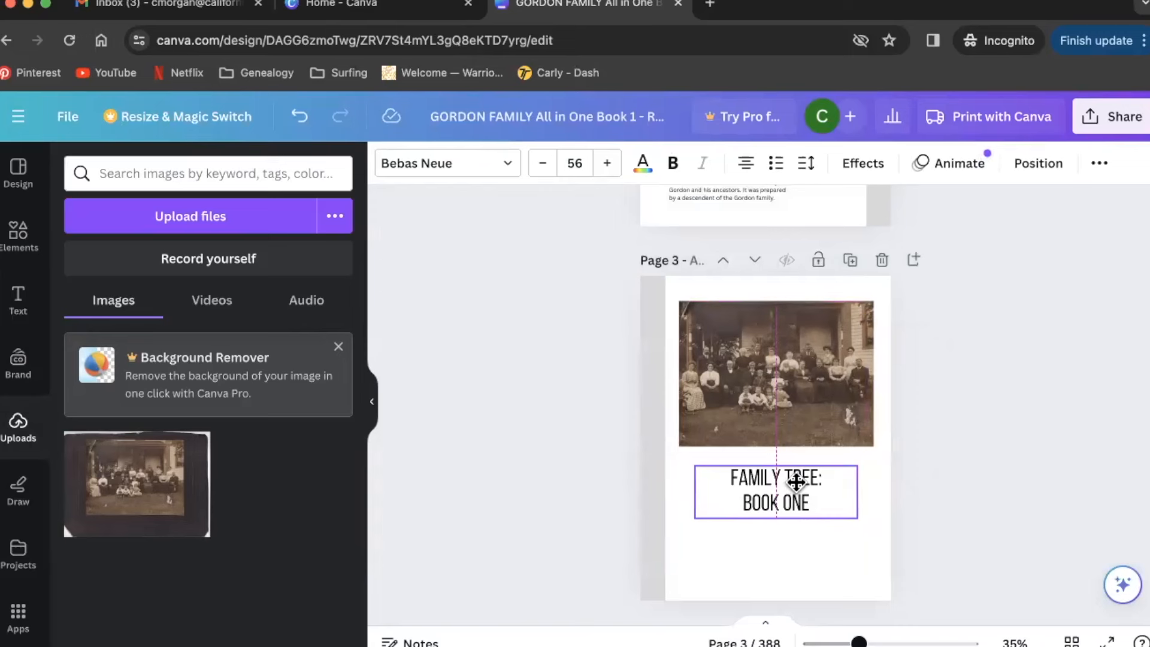
{"action": "left_click_drag", "start_coordinate": [796, 482], "coordinate": [796, 482]}
{"action": "left_click", "coordinate": [946, 496]}
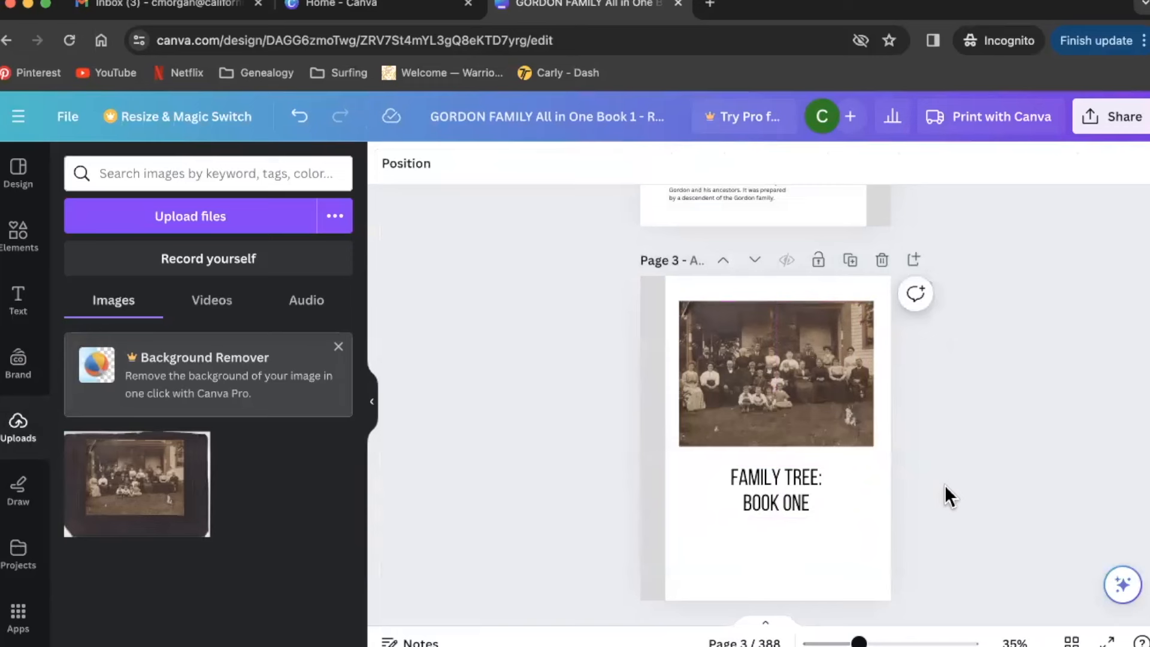
{"action": "left_click_drag", "start_coordinate": [971, 541], "coordinate": [788, 394]}
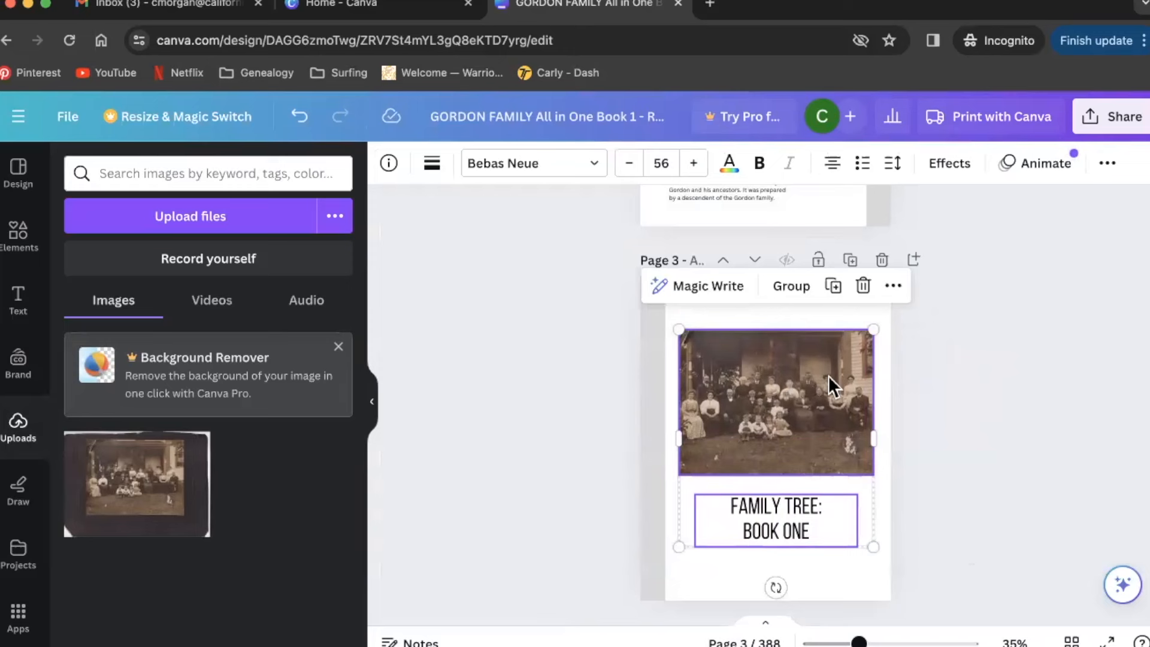
- Delete the rectangular family photo from page 3
{"action": "left_click", "coordinate": [982, 397]}
{"action": "left_click", "coordinate": [828, 421]}
{"action": "key", "text": "Delete"}
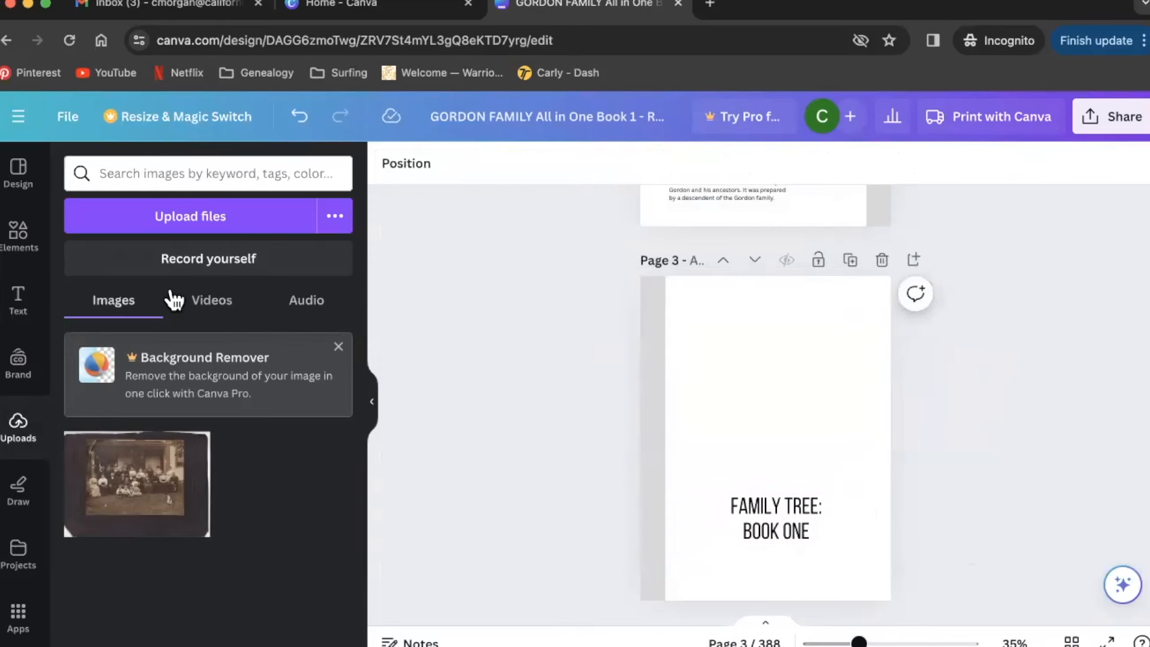
- Clear the tree search in Elements and browse all Basic shapes frames
{"action": "left_click", "coordinate": [17, 238]}
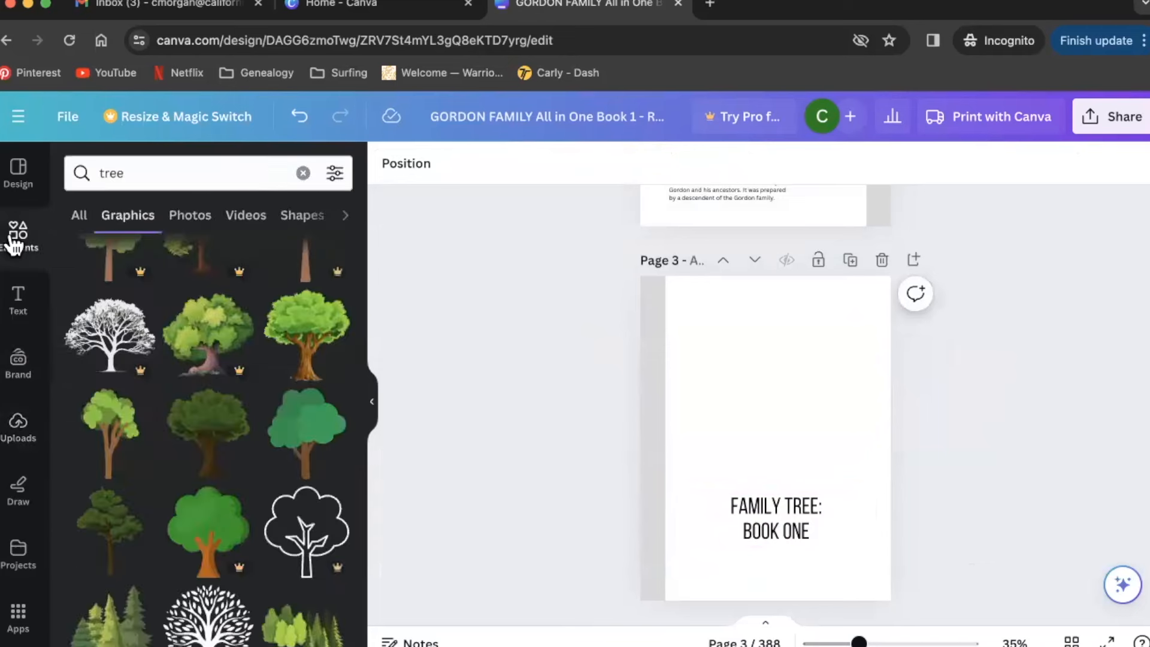
{"action": "left_click", "coordinate": [303, 173]}
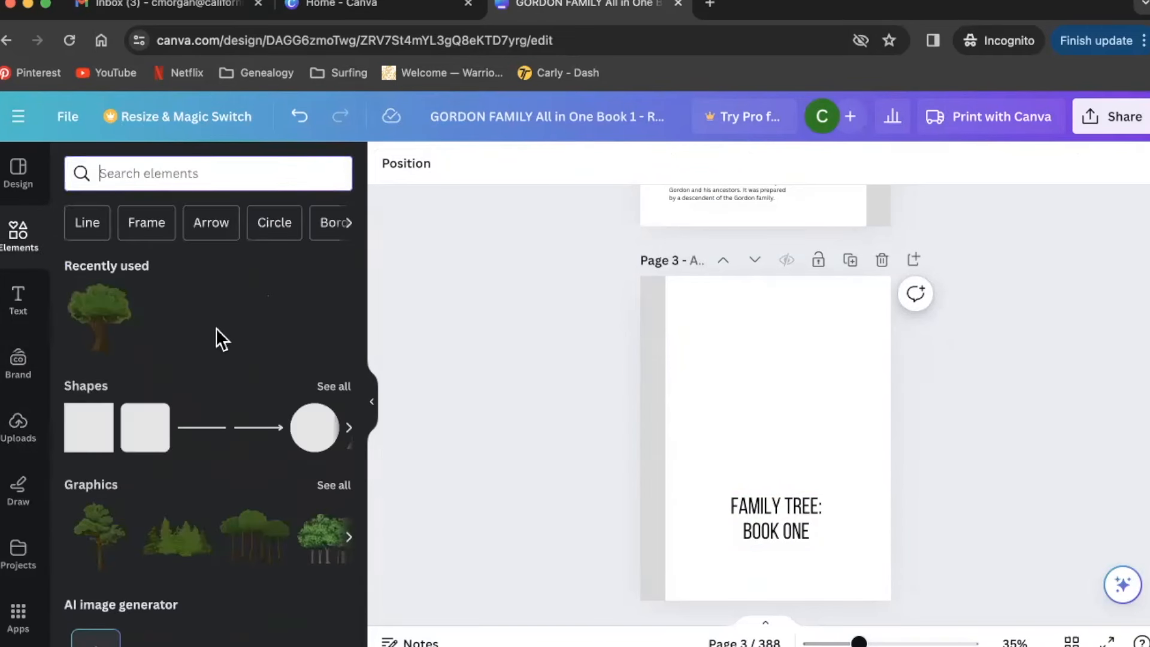
{"action": "scroll", "coordinate": [217, 330], "scroll_direction": "down", "scroll_amount": 6}
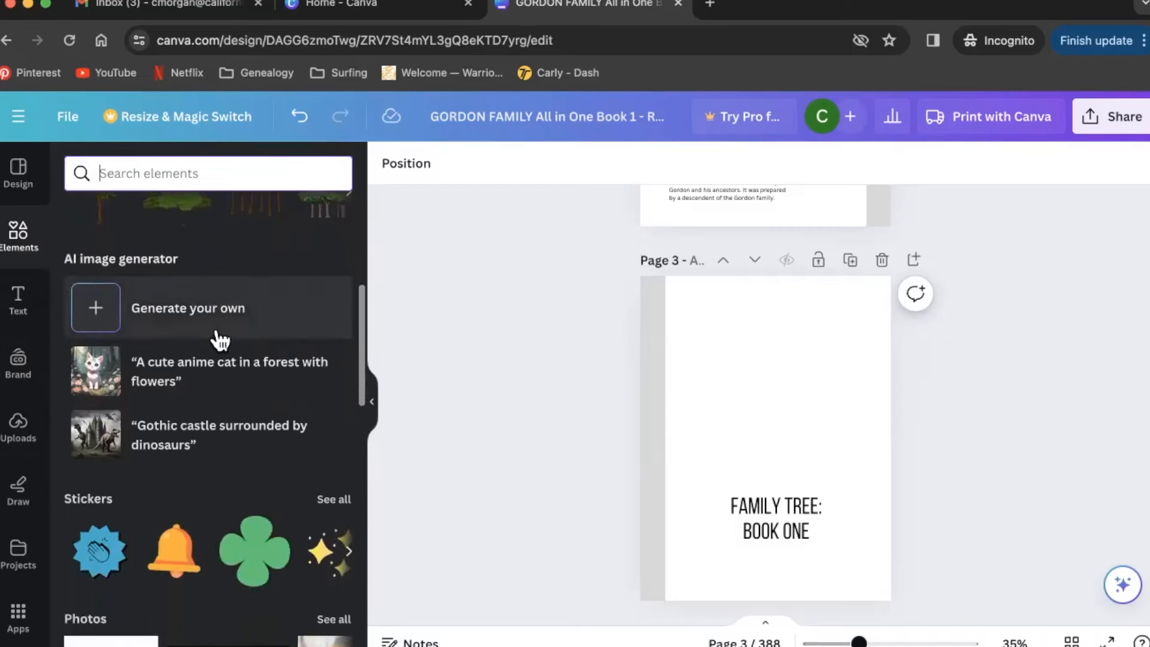
{"action": "scroll", "coordinate": [221, 340], "scroll_direction": "down", "scroll_amount": 12}
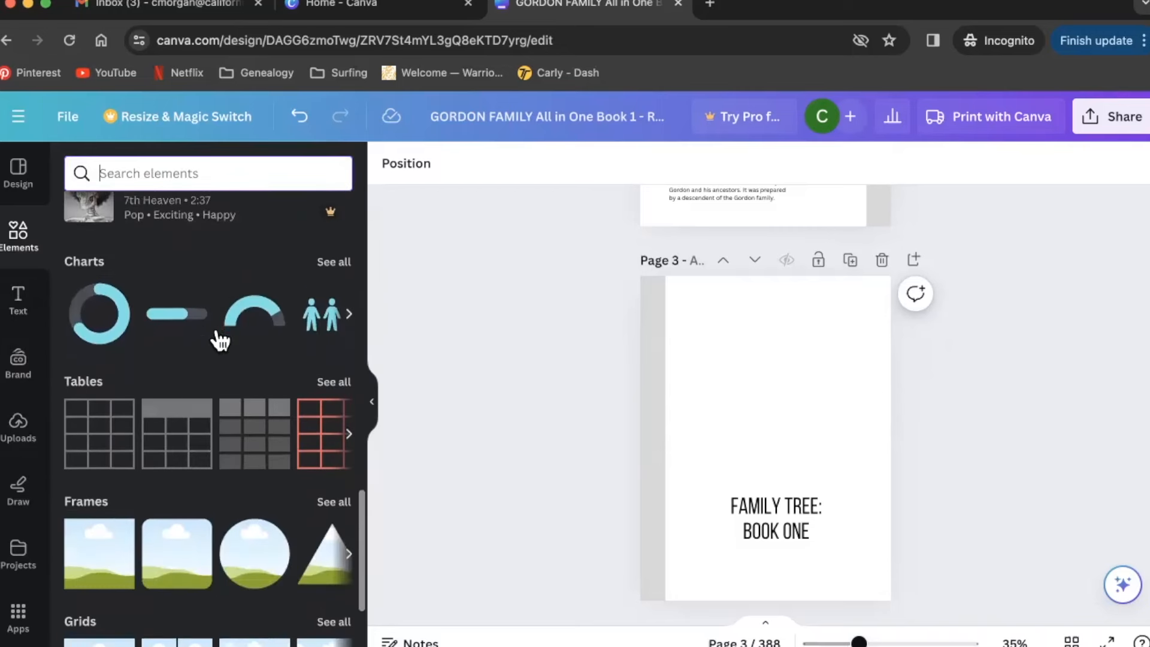
{"action": "scroll", "coordinate": [217, 335], "scroll_direction": "down", "scroll_amount": 4}
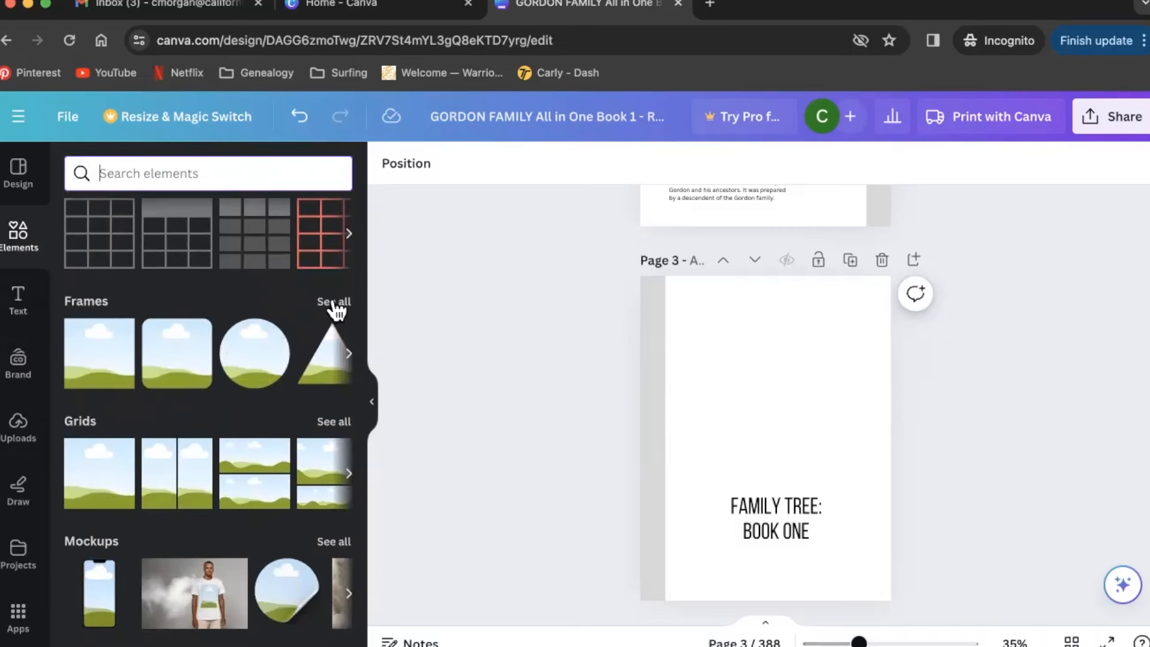
{"action": "left_click", "coordinate": [335, 303]}
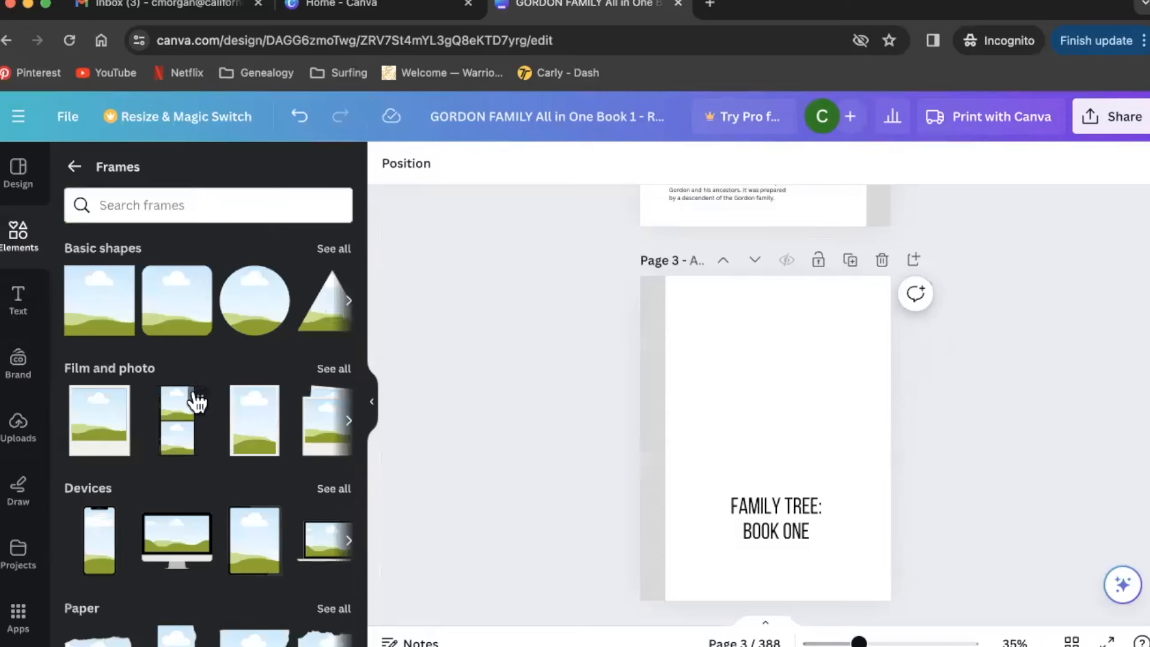
{"action": "scroll", "coordinate": [197, 400], "scroll_direction": "down", "scroll_amount": 10}
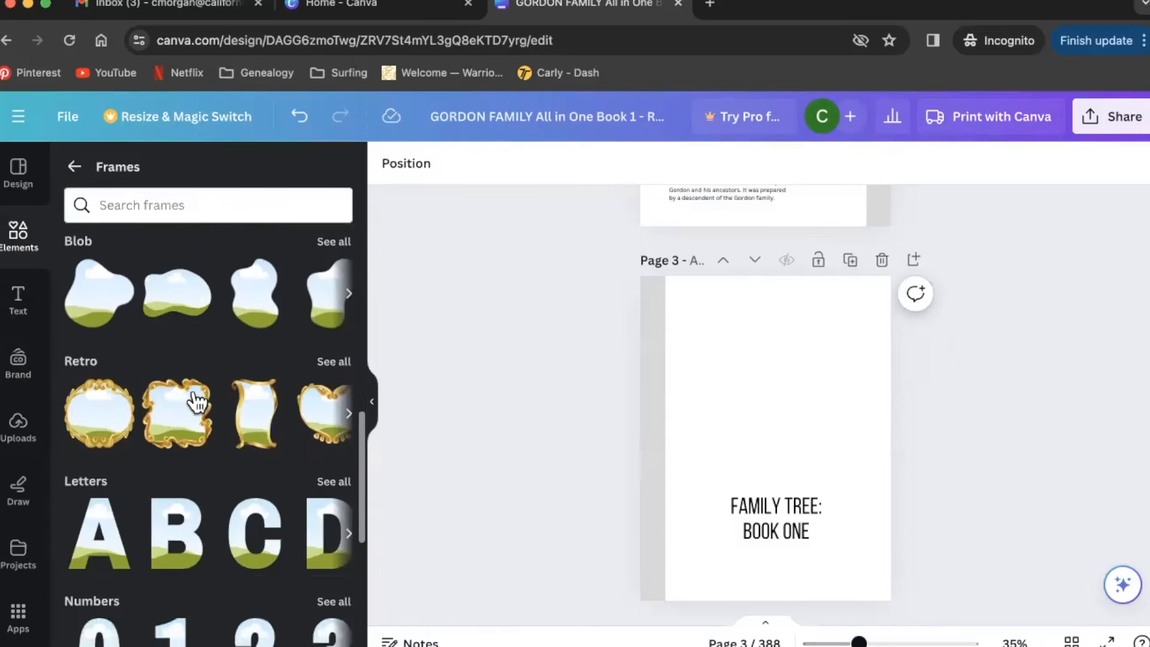
{"action": "scroll", "coordinate": [197, 400], "scroll_direction": "up", "scroll_amount": 10}
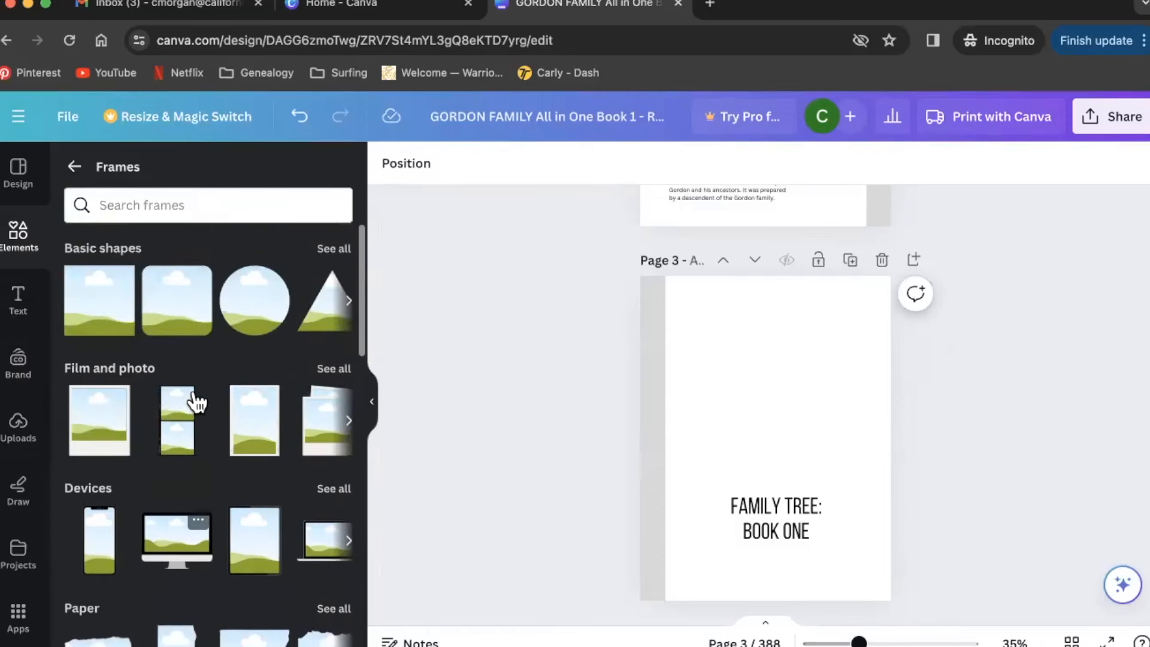
{"action": "left_click", "coordinate": [343, 249]}
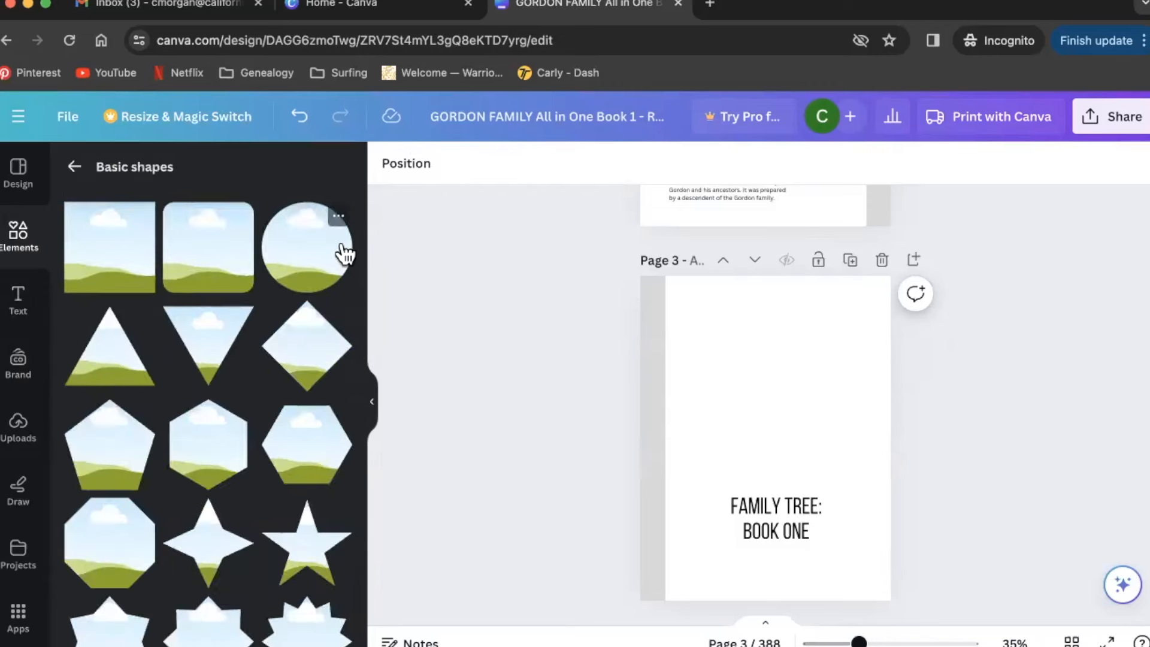
{"action": "scroll", "coordinate": [238, 476], "scroll_direction": "down", "scroll_amount": 5}
{"action": "scroll", "coordinate": [238, 476], "scroll_direction": "down", "scroll_amount": 2}
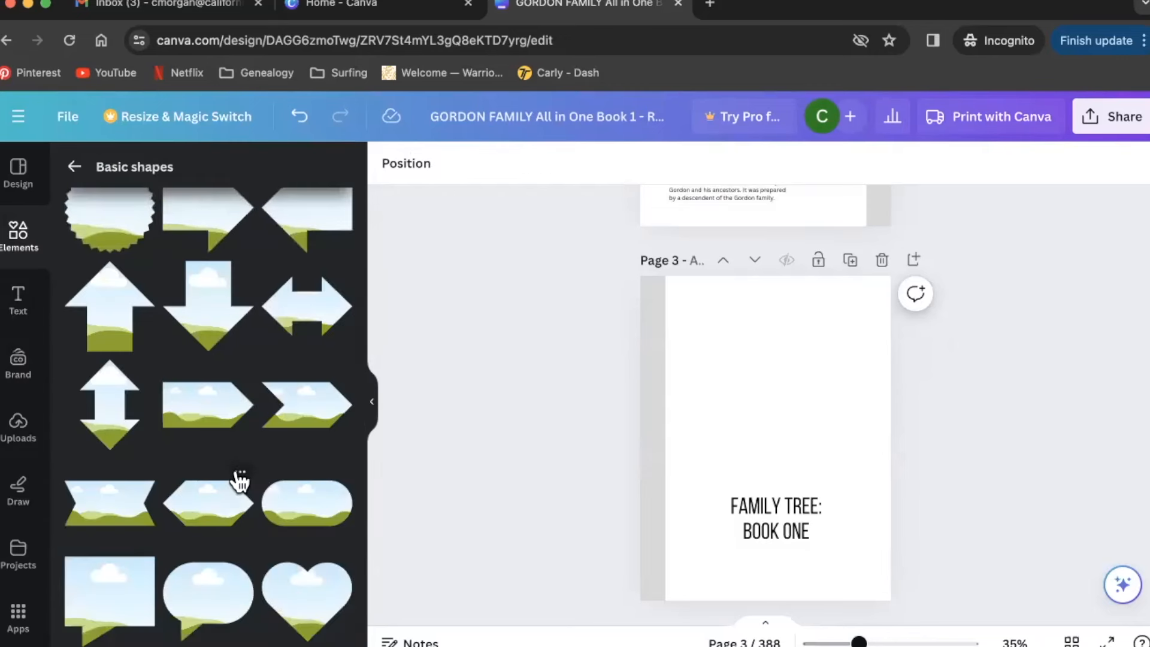
{"action": "scroll", "coordinate": [239, 479], "scroll_direction": "down", "scroll_amount": 2}
{"action": "scroll", "coordinate": [239, 479], "scroll_direction": "up", "scroll_amount": 10}
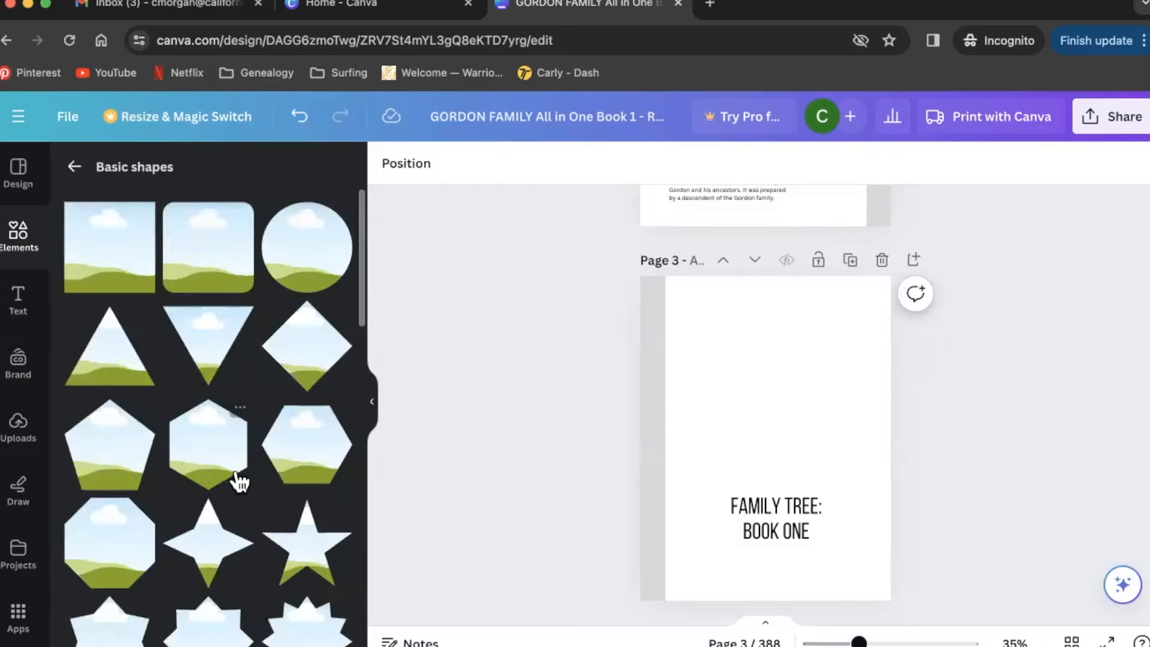
- Add an enlarged circle frame lower on page 3 and drop the uploaded family photo into it
{"action": "left_click_drag", "start_coordinate": [316, 249], "coordinate": [751, 366]}
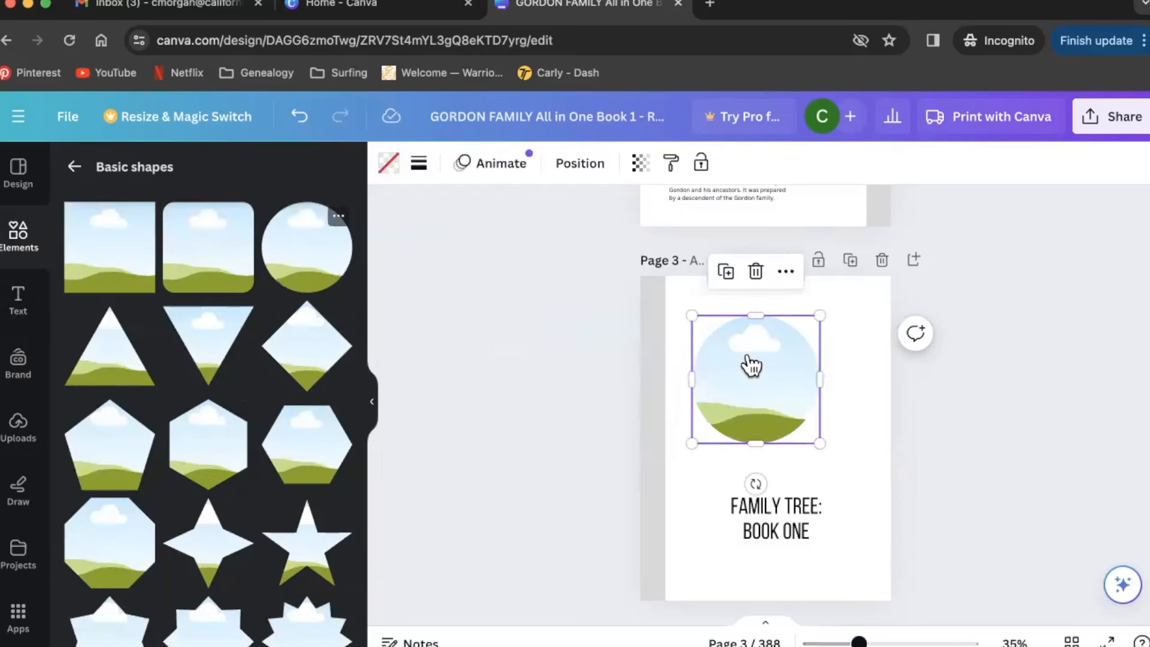
{"action": "left_click_drag", "start_coordinate": [823, 312], "coordinate": [870, 290]}
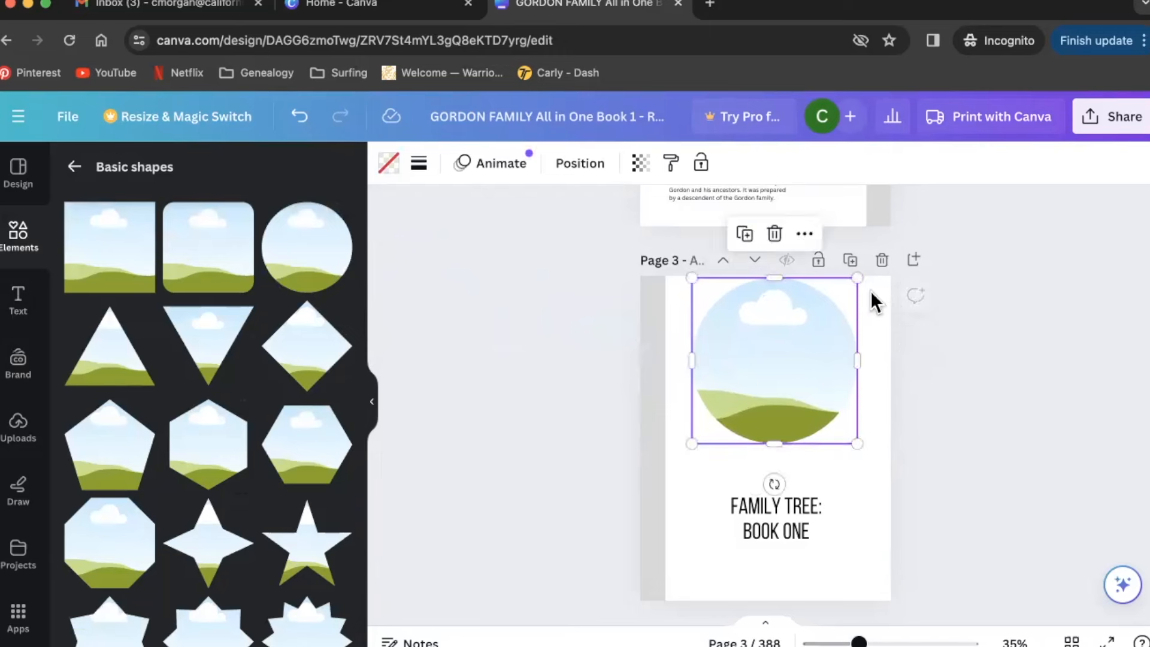
{"action": "left_click_drag", "start_coordinate": [809, 356], "coordinate": [811, 373]}
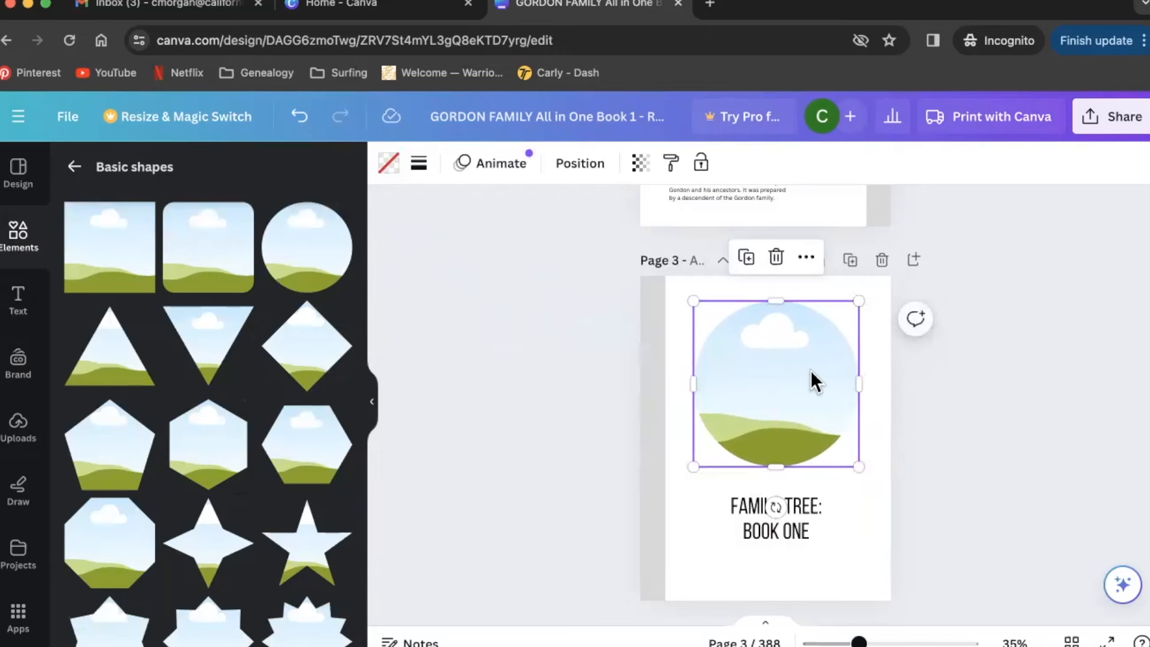
{"action": "left_click", "coordinate": [974, 411]}
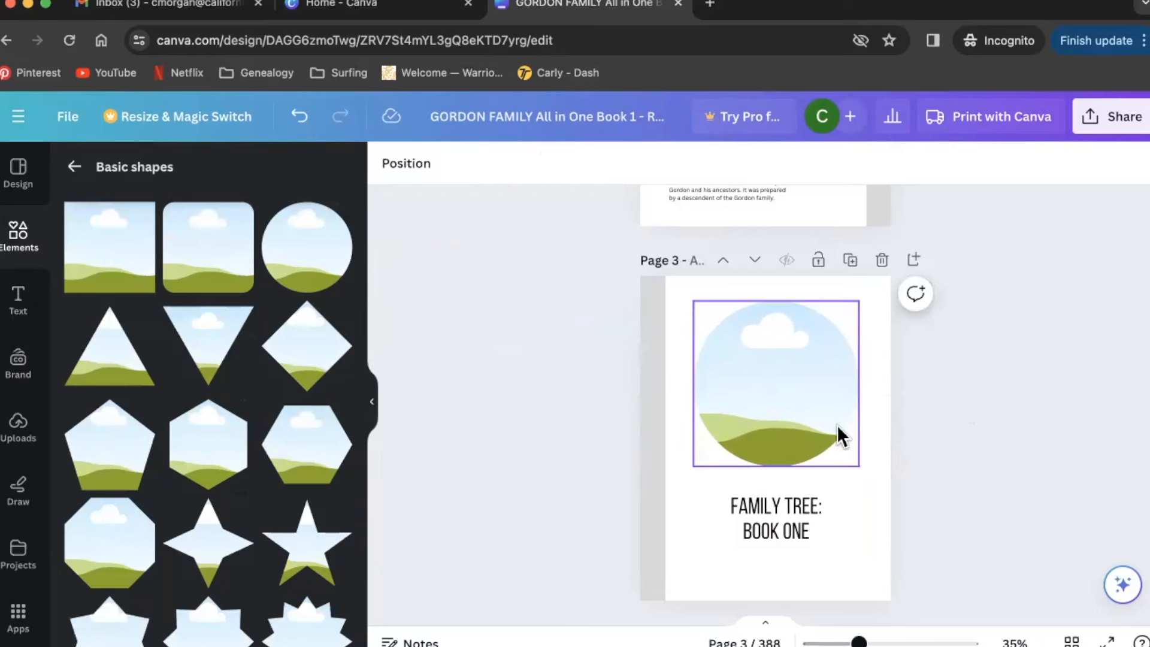
{"action": "left_click", "coordinate": [23, 432]}
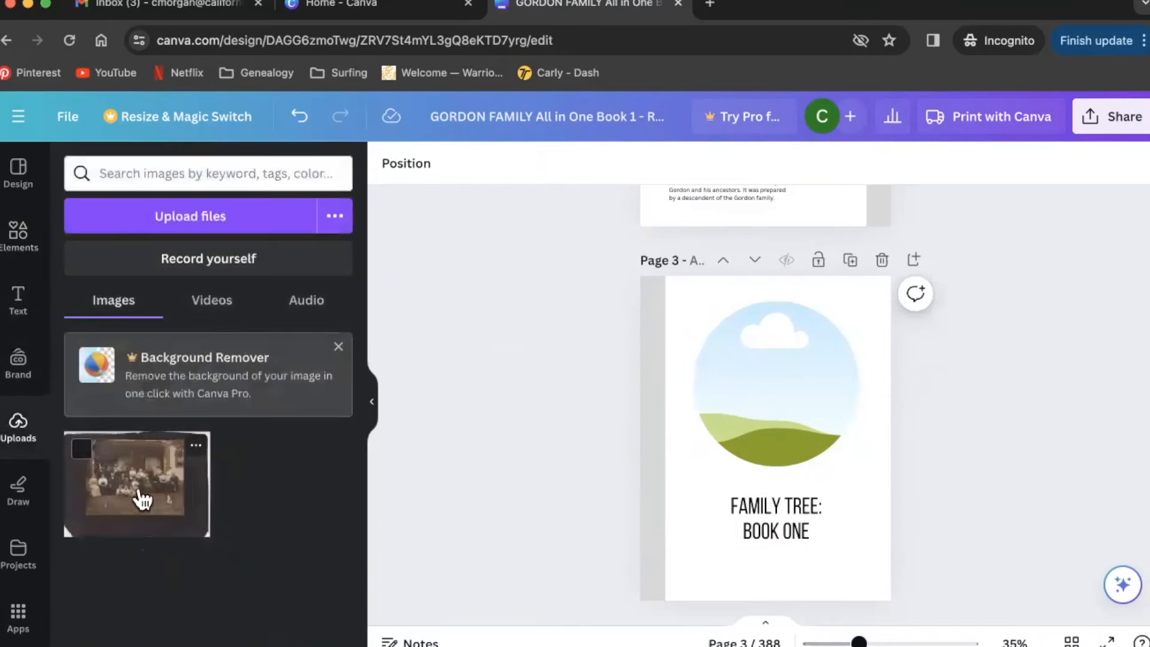
{"action": "left_click_drag", "start_coordinate": [135, 497], "coordinate": [716, 385]}
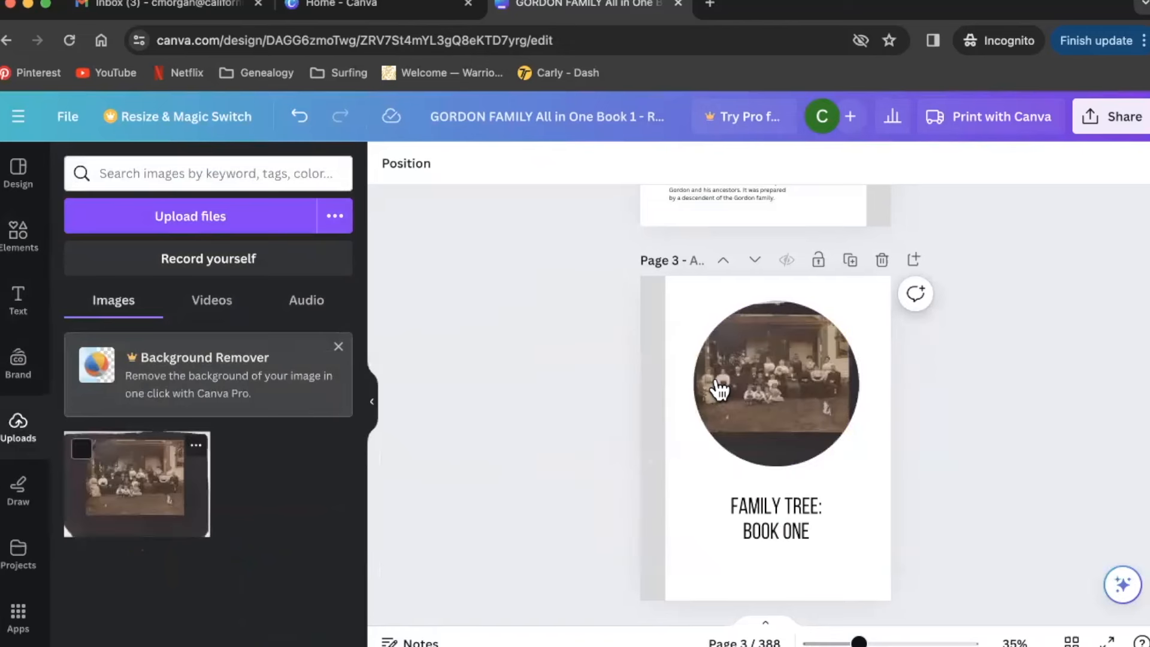
- Recrop the family photo so it fills the circle frame nicely
{"action": "double_click", "coordinate": [781, 370]}
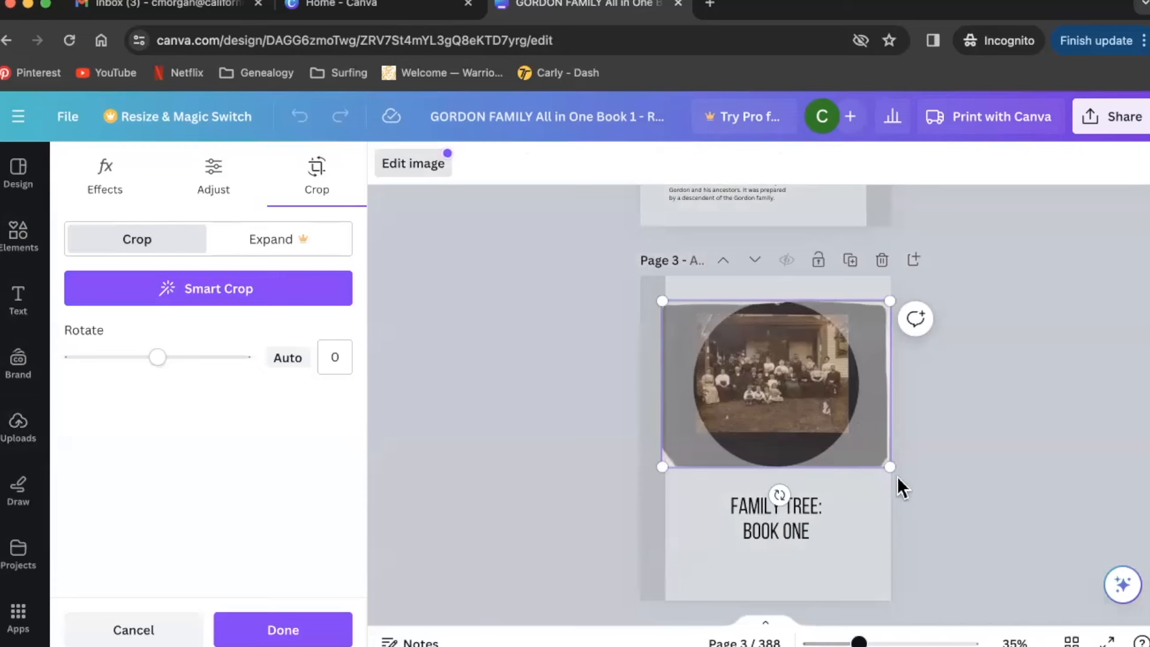
{"action": "left_click_drag", "start_coordinate": [888, 467], "coordinate": [987, 538]}
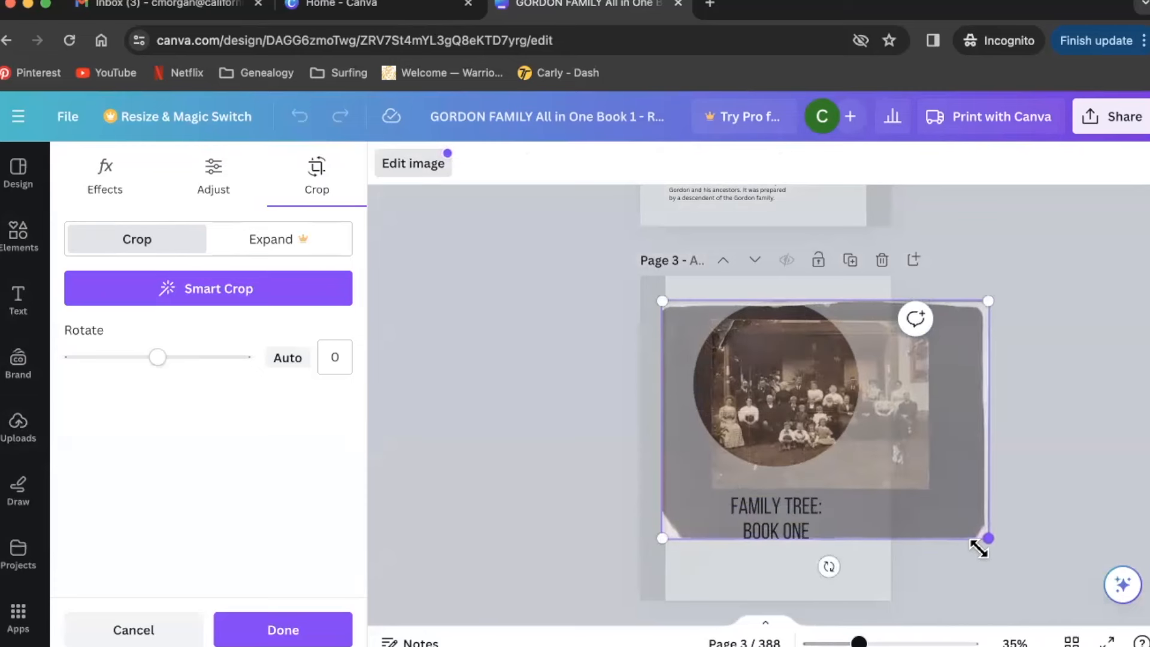
{"action": "left_click_drag", "start_coordinate": [655, 290], "coordinate": [624, 290]}
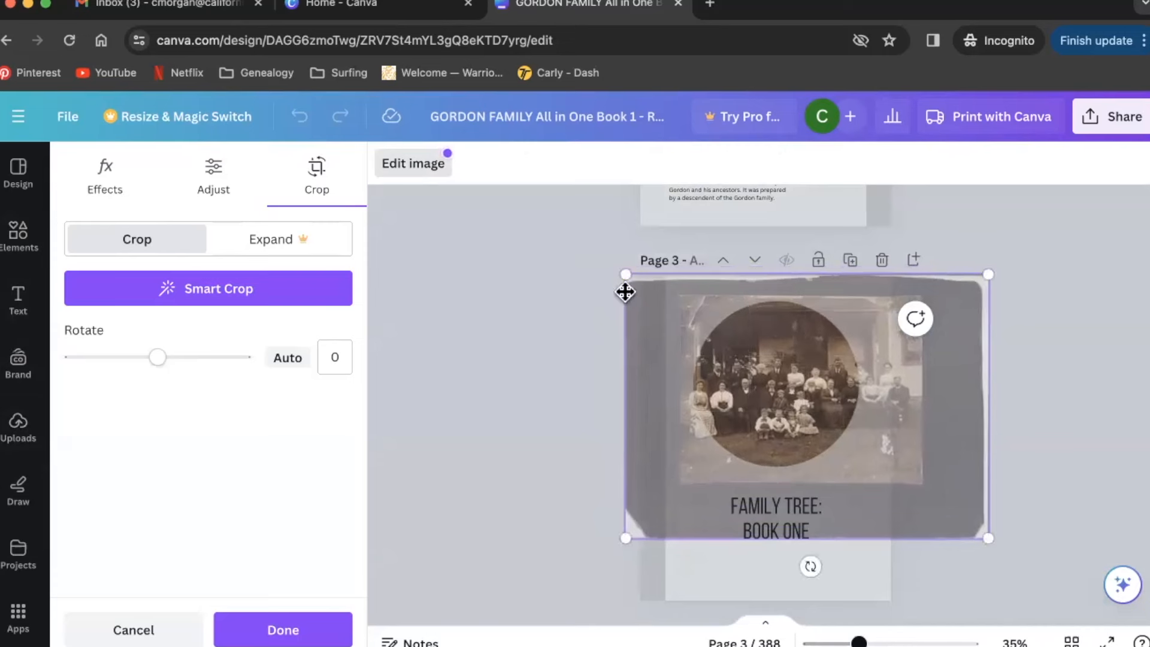
{"action": "left_click_drag", "start_coordinate": [988, 538], "coordinate": [965, 526]}
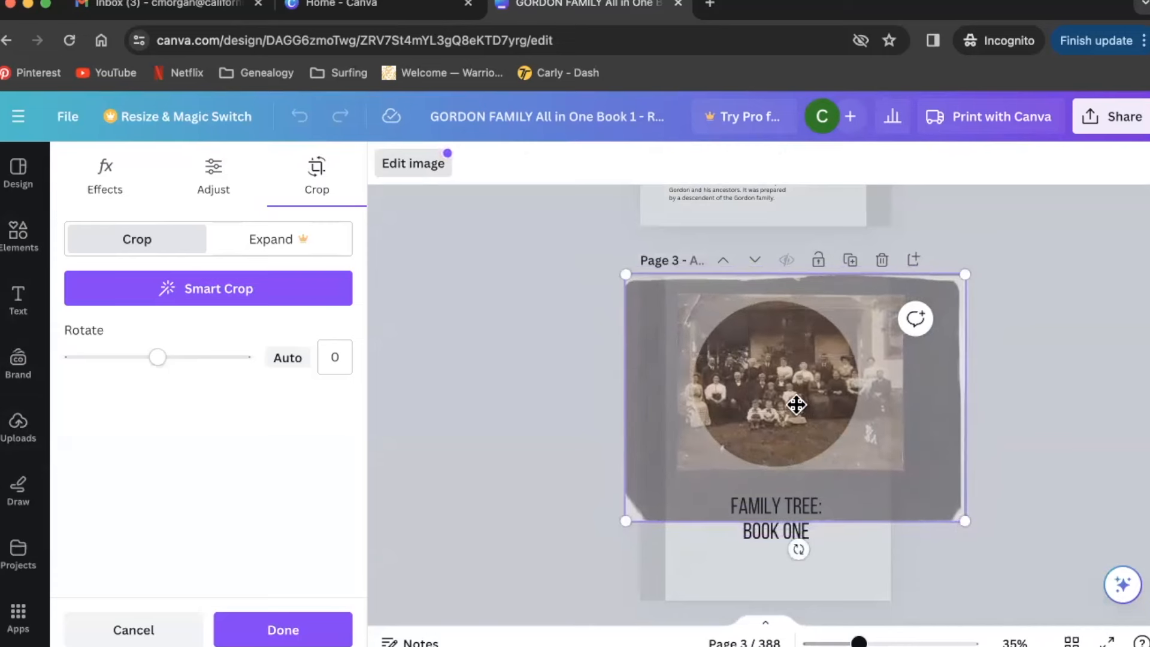
{"action": "left_click_drag", "start_coordinate": [805, 408], "coordinate": [810, 408]}
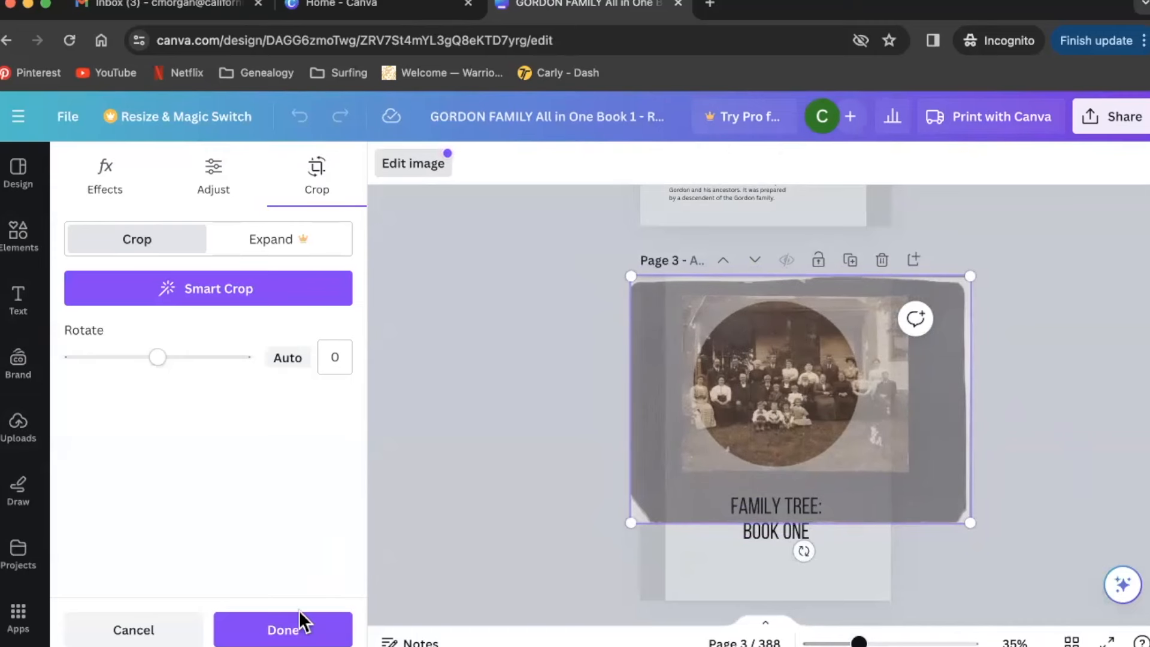
{"action": "left_click", "coordinate": [297, 627]}
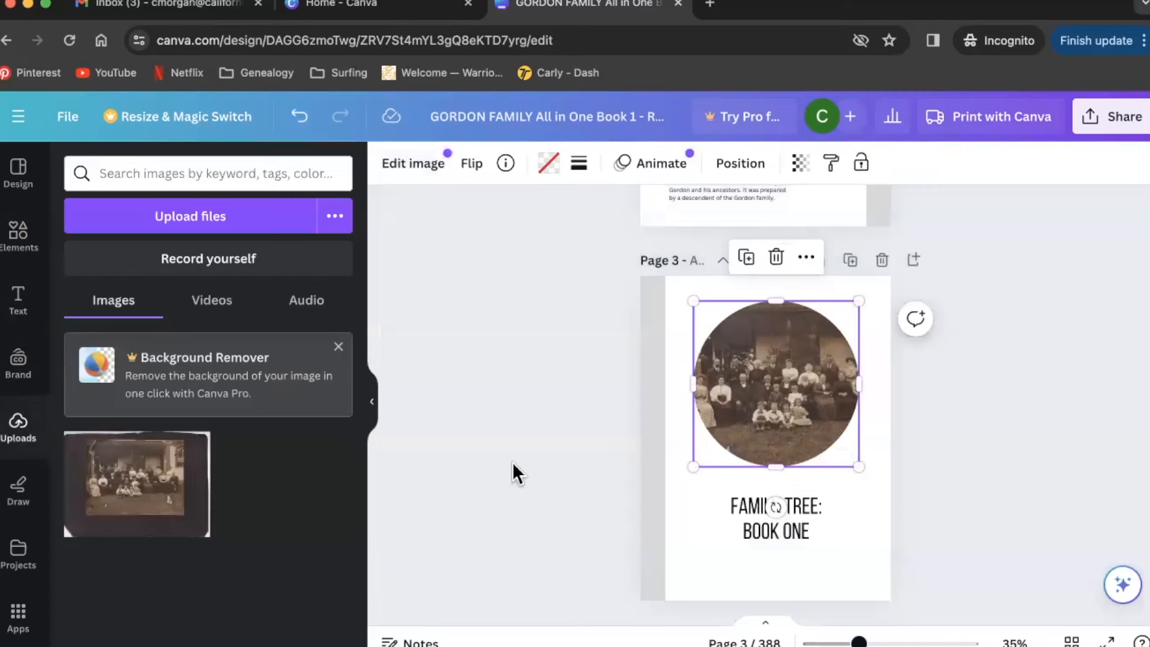
- Nudge the circle photo slightly, then select the photo and title together
{"action": "left_click", "coordinate": [515, 473]}
{"action": "left_click_drag", "start_coordinate": [797, 401], "coordinate": [790, 397]}
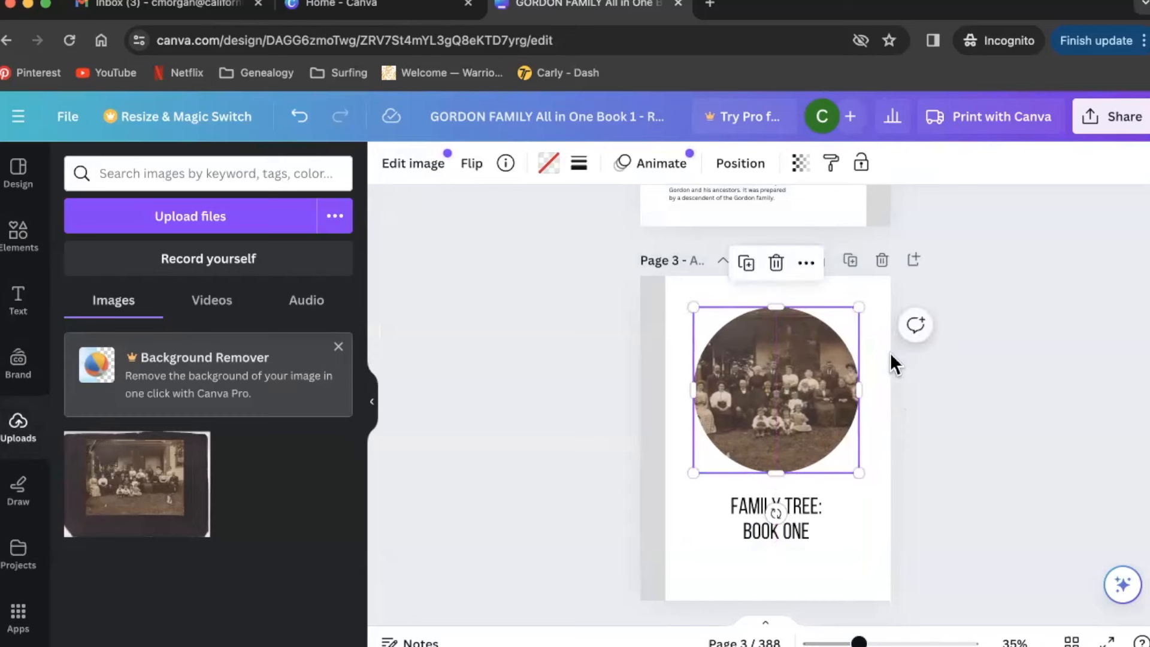
{"action": "left_click", "coordinate": [1009, 354]}
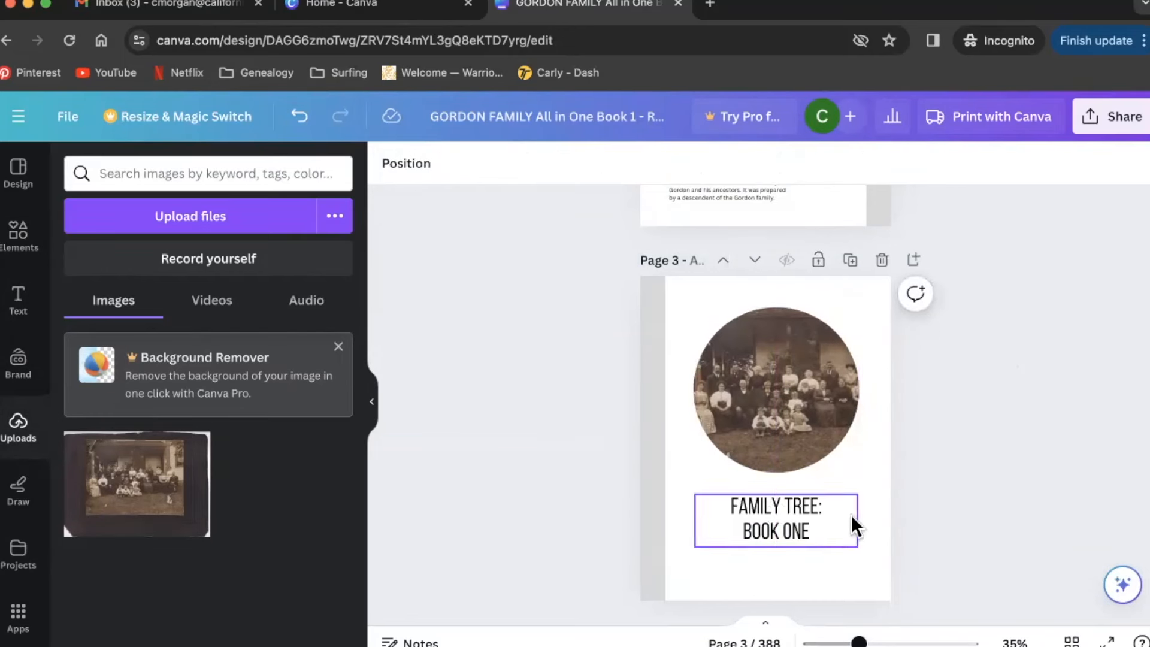
{"action": "left_click_drag", "start_coordinate": [867, 573], "coordinate": [784, 407]}
- Search Elements for 'dried flower' and show only photo results
{"action": "left_click", "coordinate": [960, 435]}
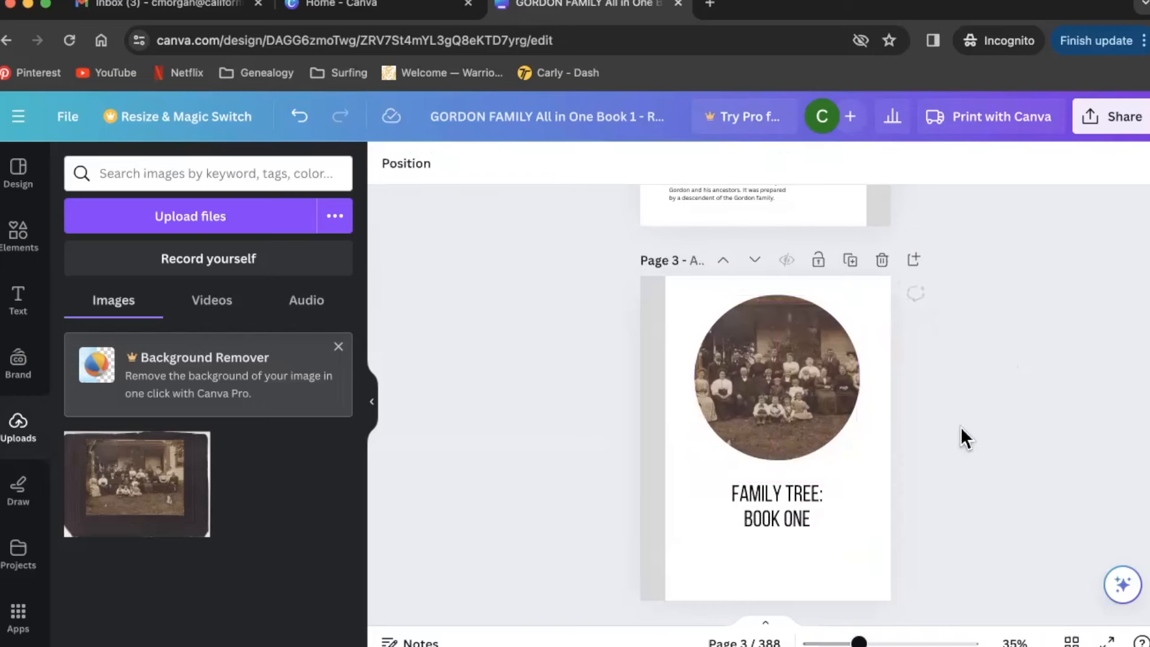
{"action": "left_click", "coordinate": [23, 237]}
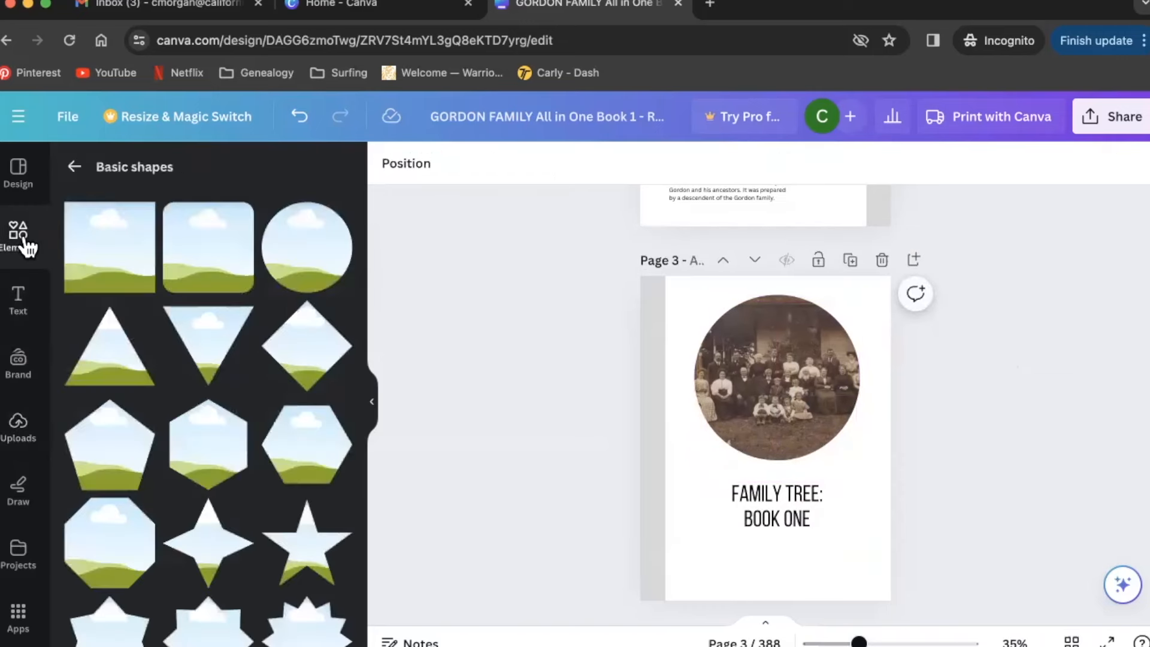
{"action": "left_click", "coordinate": [76, 167]}
{"action": "left_click", "coordinate": [76, 167]}
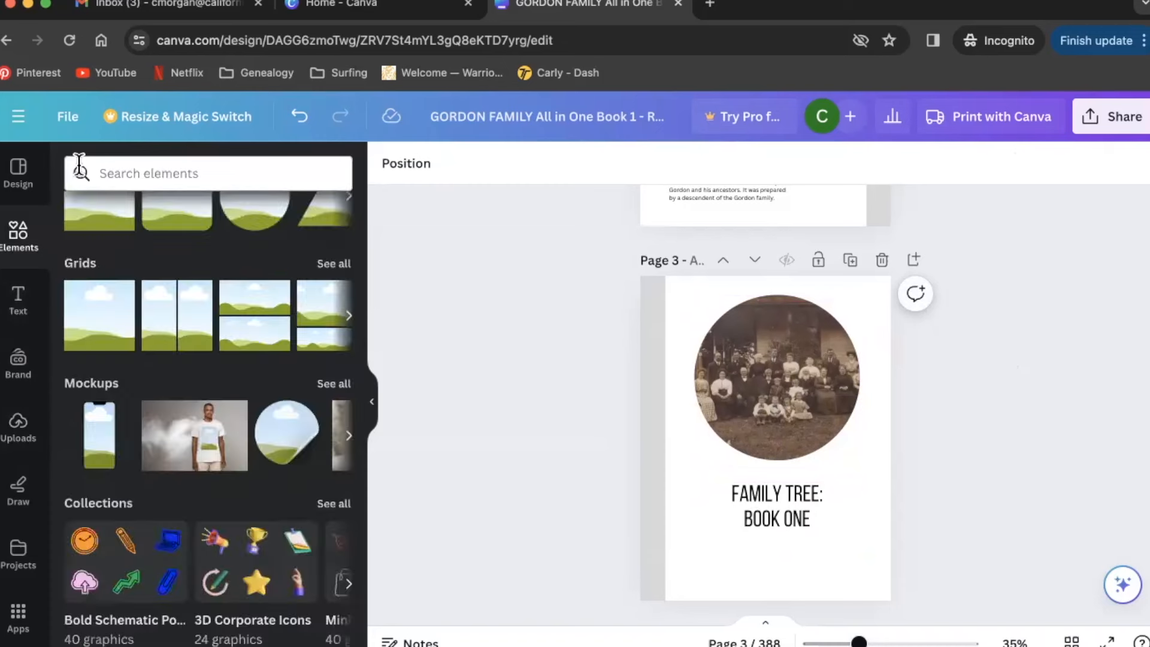
{"action": "left_click", "coordinate": [137, 171]}
{"action": "type", "text": "d"}
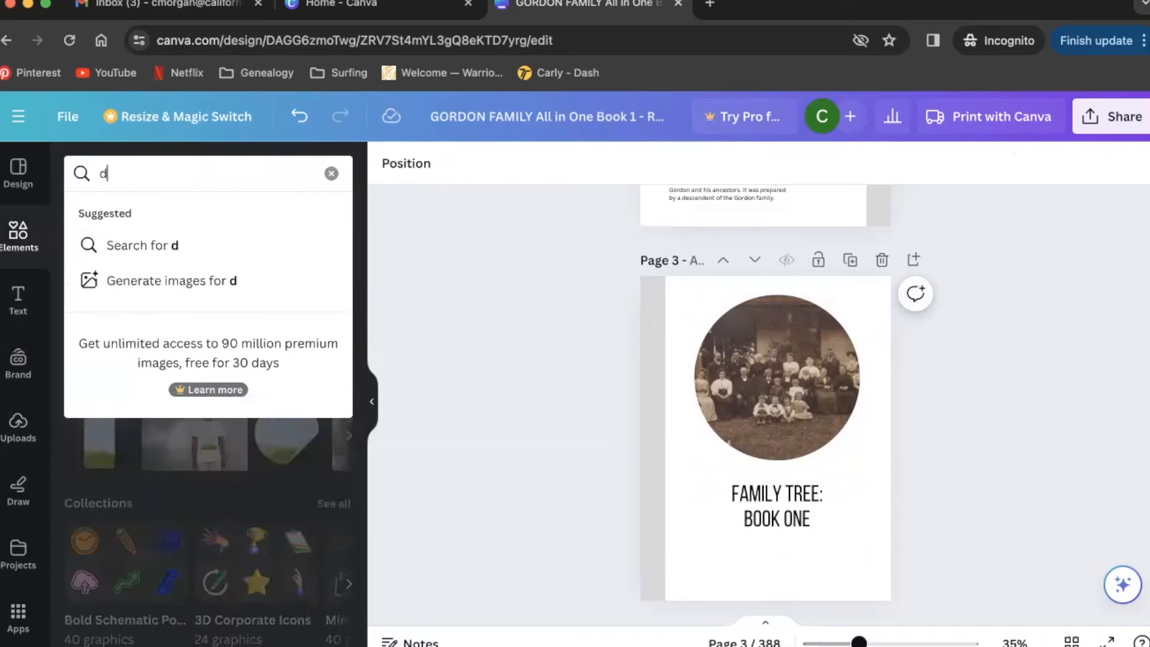
{"action": "type", "text": "ried flower"}
{"action": "key", "text": "Return"}
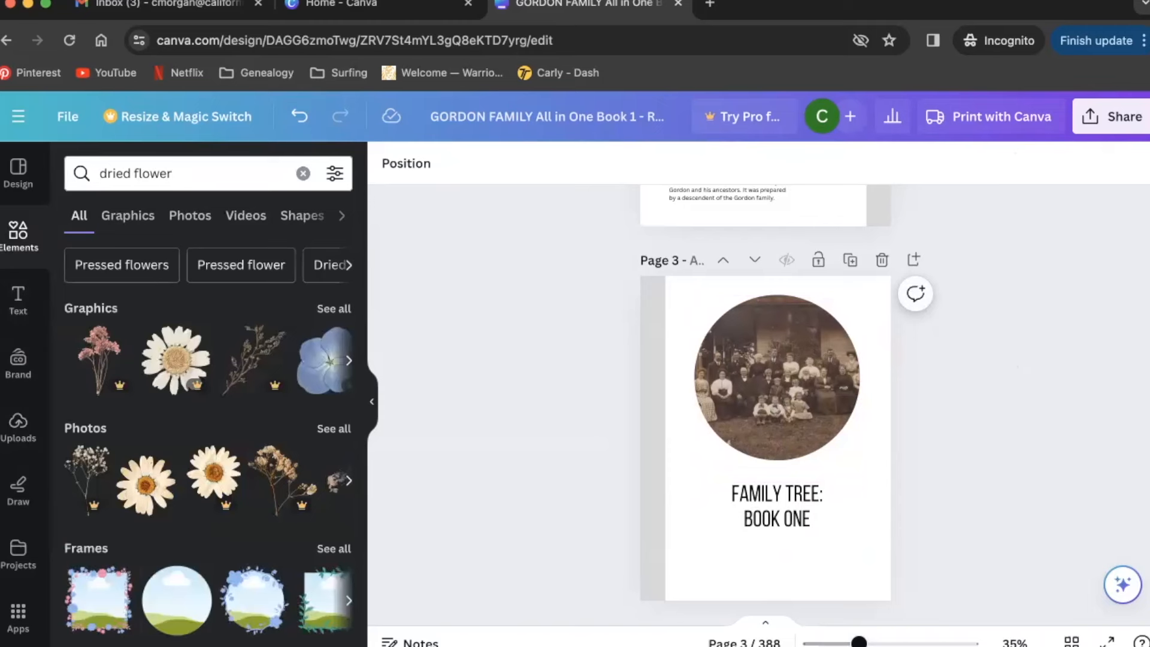
{"action": "left_click", "coordinate": [330, 424]}
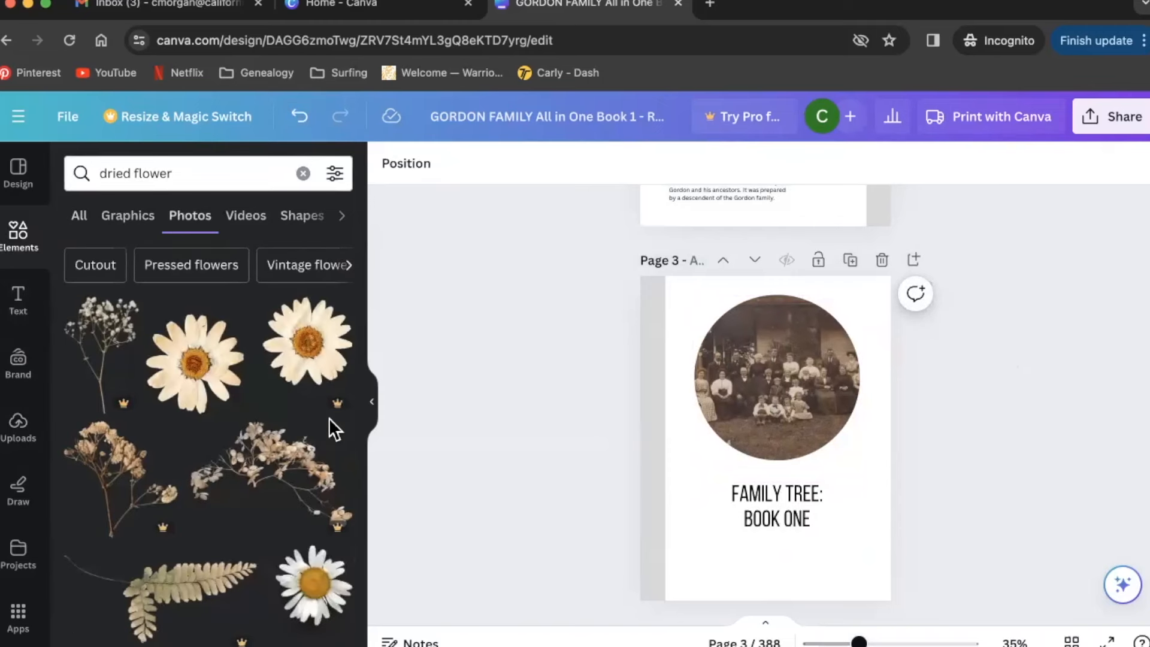
{"action": "scroll", "coordinate": [329, 418], "scroll_direction": "down", "scroll_amount": 3}
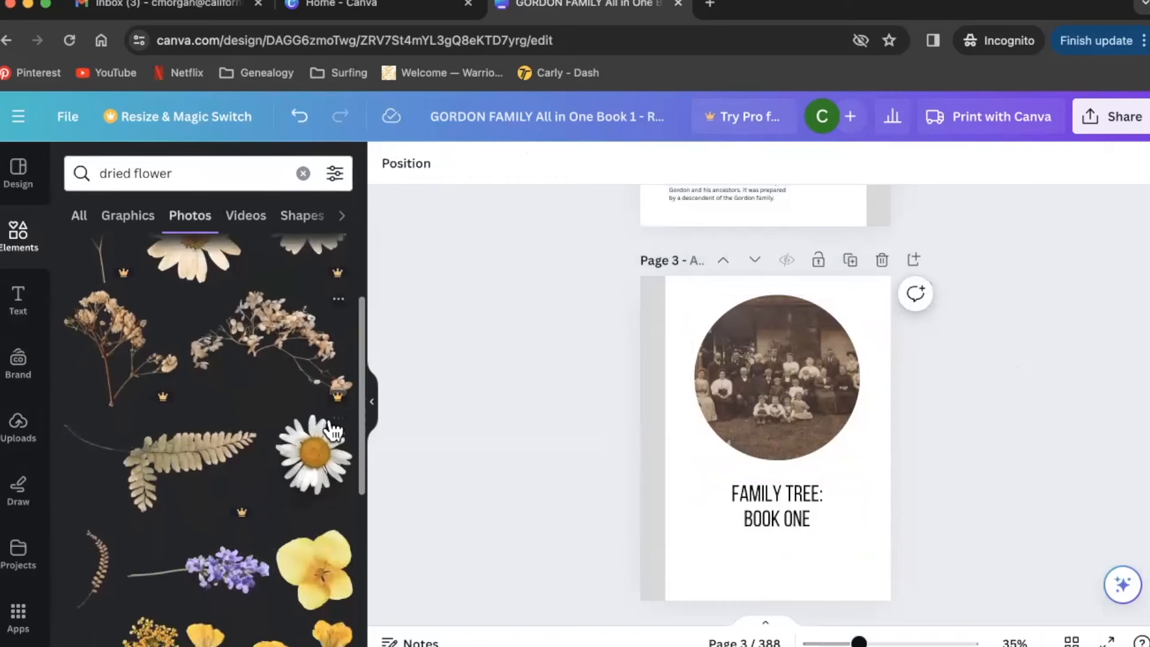
{"action": "scroll", "coordinate": [321, 452], "scroll_direction": "down", "scroll_amount": 2}
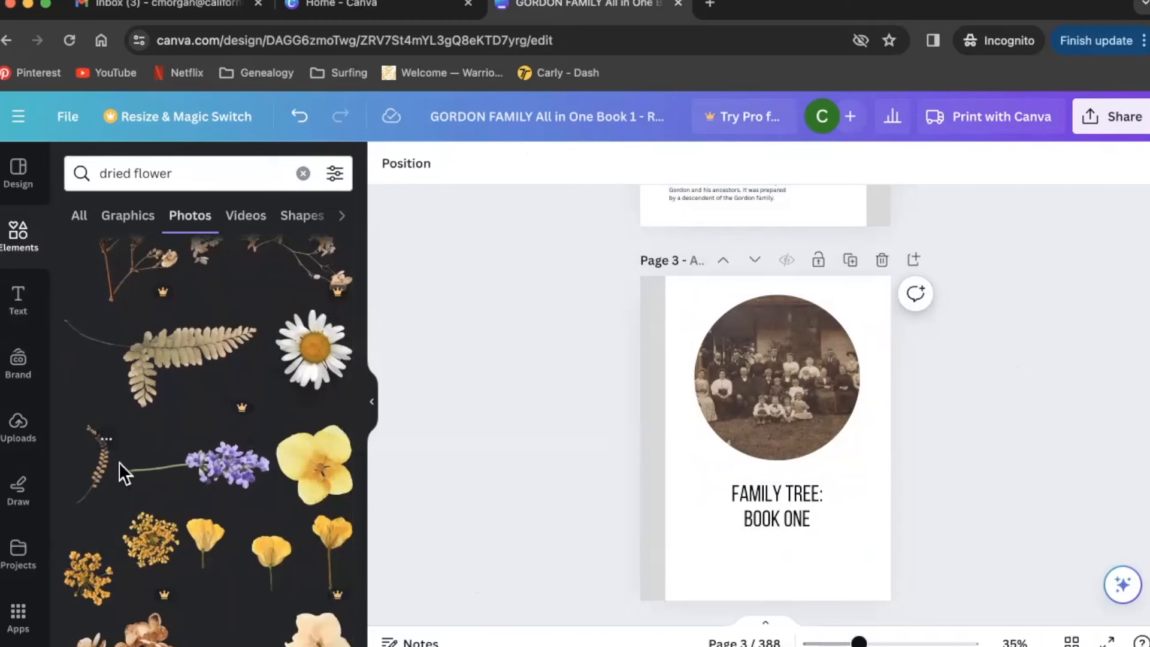
- Place the dried fern sprig on the page, rotated about 19° and sized along the right edge
{"action": "left_click_drag", "start_coordinate": [702, 496], "coordinate": [836, 480]}
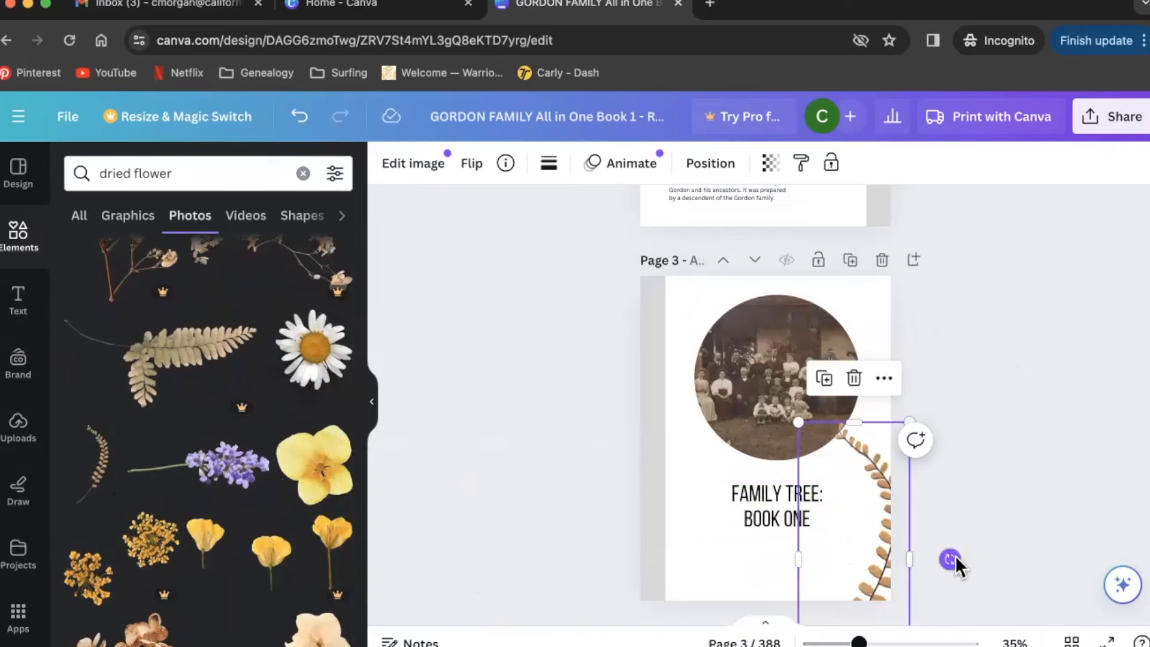
{"action": "left_click_drag", "start_coordinate": [951, 558], "coordinate": [952, 597]}
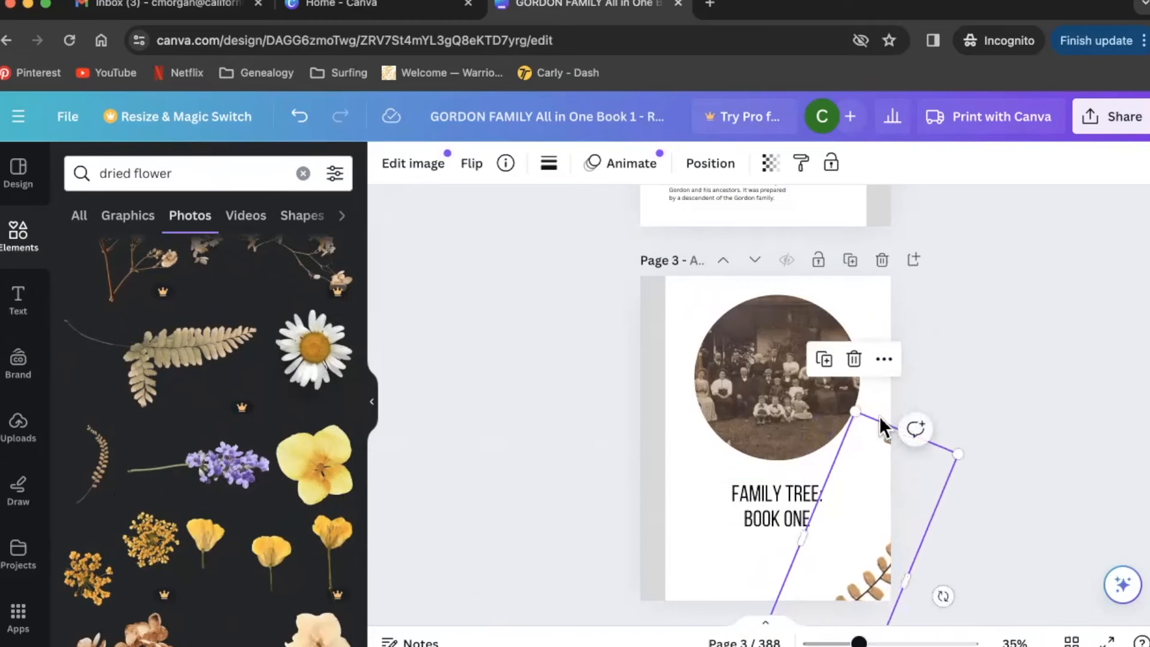
{"action": "left_click_drag", "start_coordinate": [857, 419], "coordinate": [855, 499]}
{"action": "left_click_drag", "start_coordinate": [867, 574], "coordinate": [851, 506]}
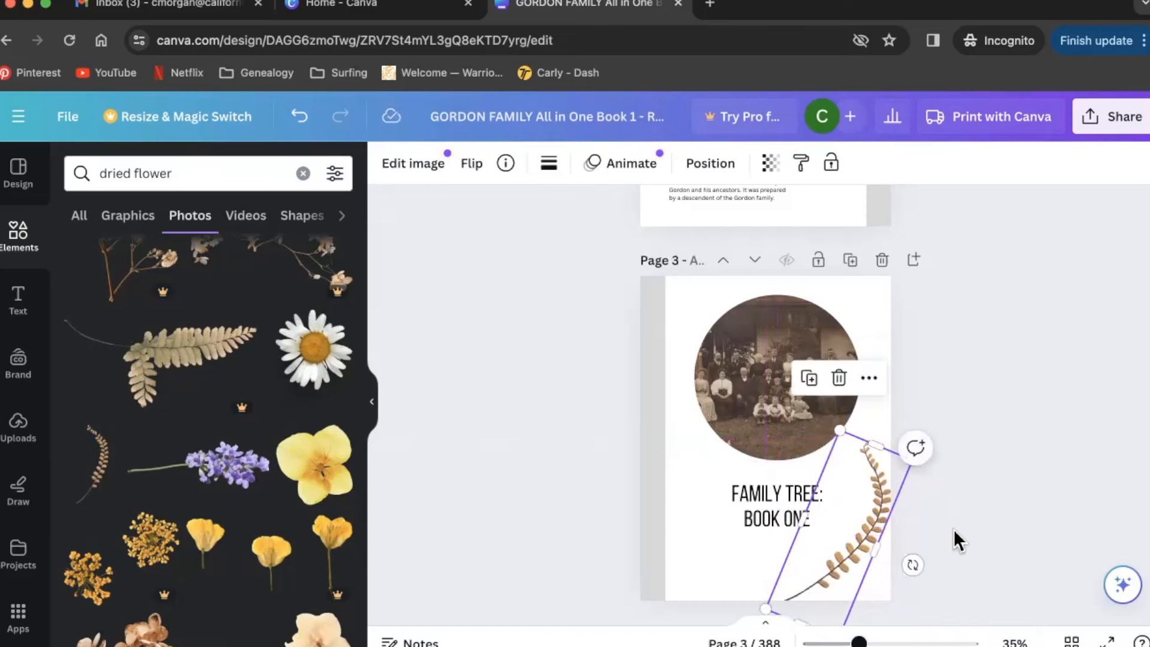
{"action": "scroll", "coordinate": [954, 530], "scroll_direction": "down", "scroll_amount": 1}
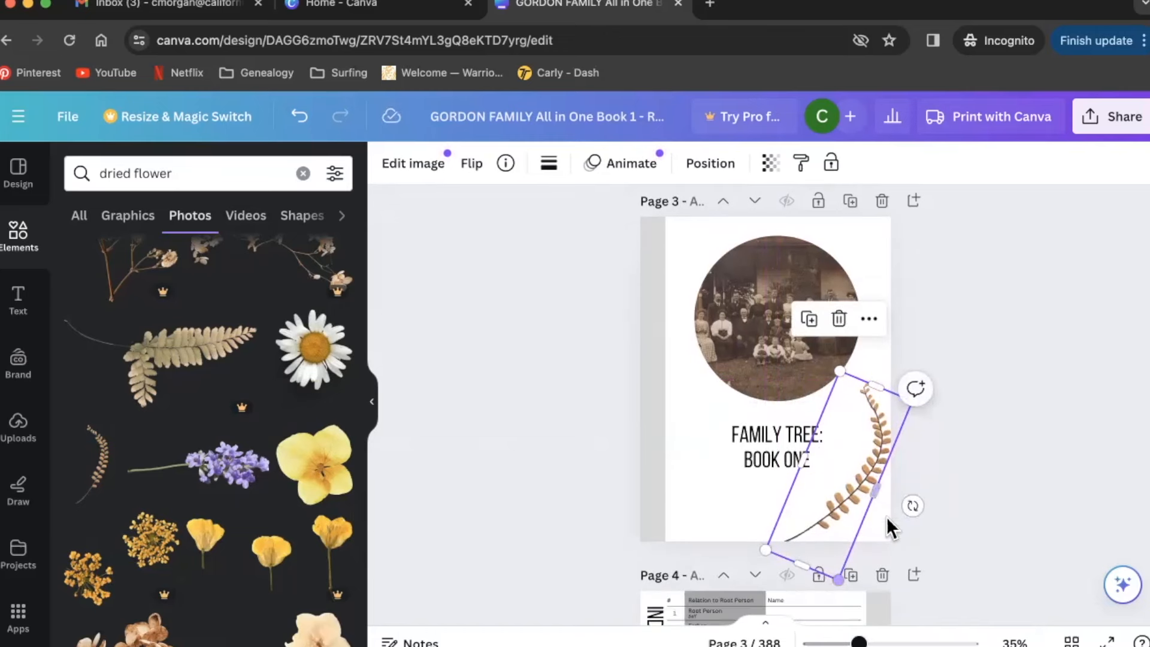
{"action": "left_click_drag", "start_coordinate": [912, 507], "coordinate": [823, 462]}
{"action": "left_click_drag", "start_coordinate": [721, 572], "coordinate": [762, 558]}
{"action": "left_click_drag", "start_coordinate": [821, 415], "coordinate": [815, 407]}
{"action": "left_click_drag", "start_coordinate": [803, 541], "coordinate": [767, 596]}
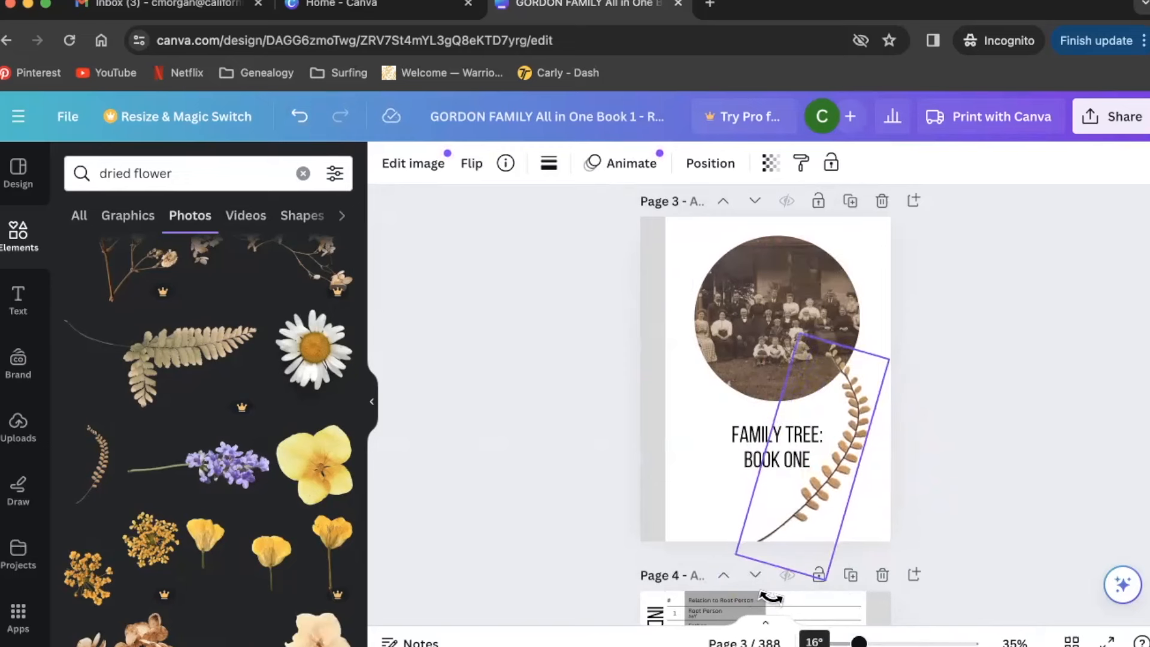
{"action": "left_click_drag", "start_coordinate": [777, 457], "coordinate": [788, 439]}
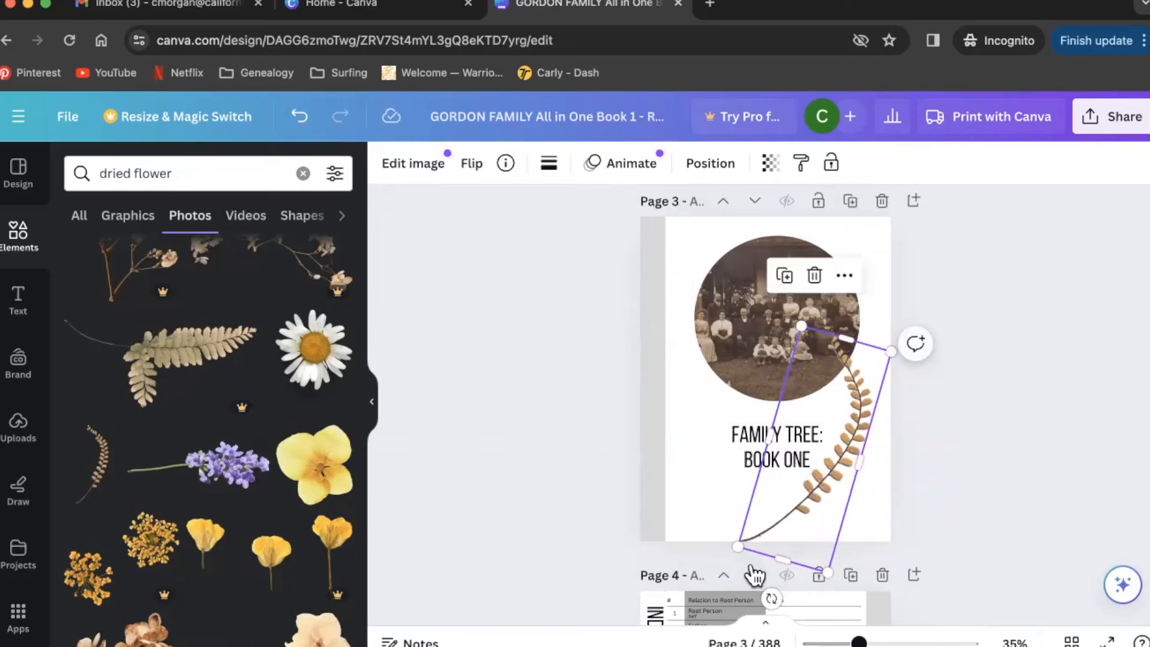
{"action": "left_click_drag", "start_coordinate": [828, 566], "coordinate": [822, 551]}
- Move the FAMILY TREE: BOOK ONE title slightly upward
{"action": "left_click", "coordinate": [978, 473]}
{"action": "left_click_drag", "start_coordinate": [758, 425], "coordinate": [757, 415]}
{"action": "left_click", "coordinate": [983, 464]}
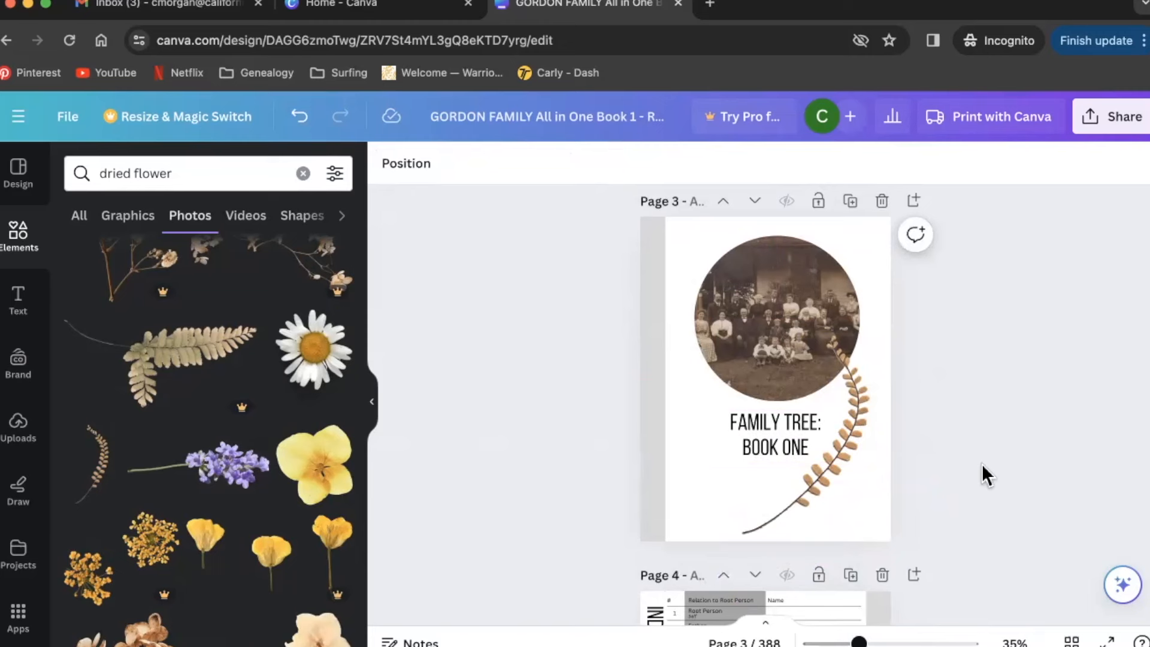
- Delete the fern sprig and the circular family photo from page 3
{"action": "left_click", "coordinate": [857, 432]}
{"action": "left_click", "coordinate": [815, 275]}
{"action": "left_click", "coordinate": [808, 350]}
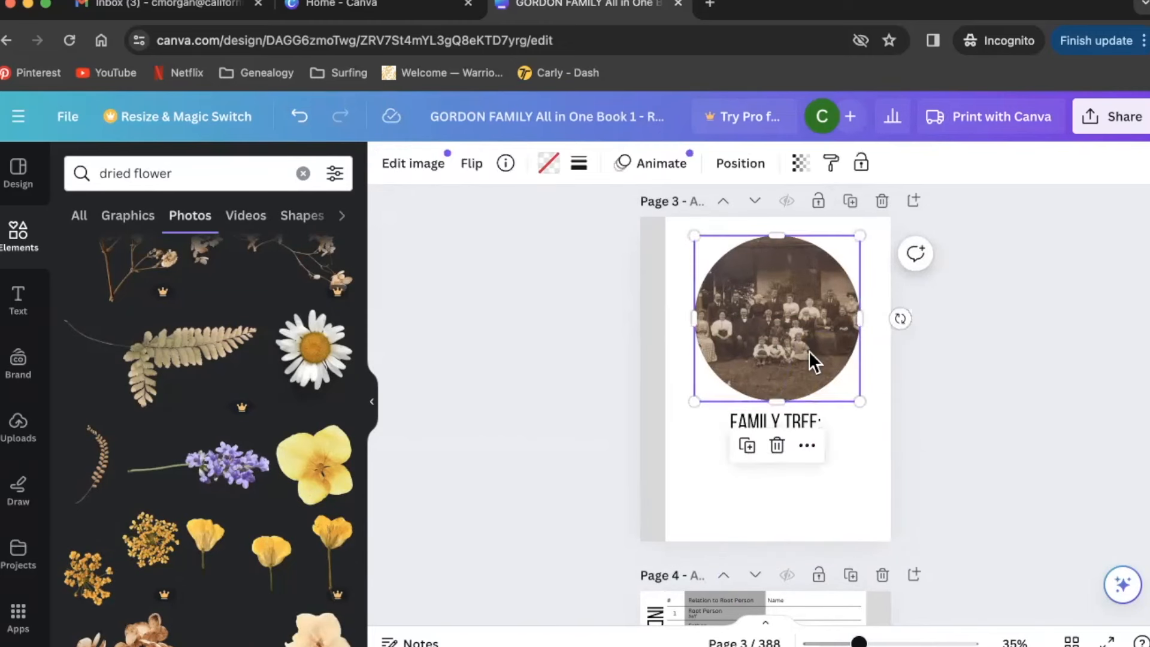
{"action": "key", "text": "BackSpace"}
{"action": "key", "text": "BackSpace"}
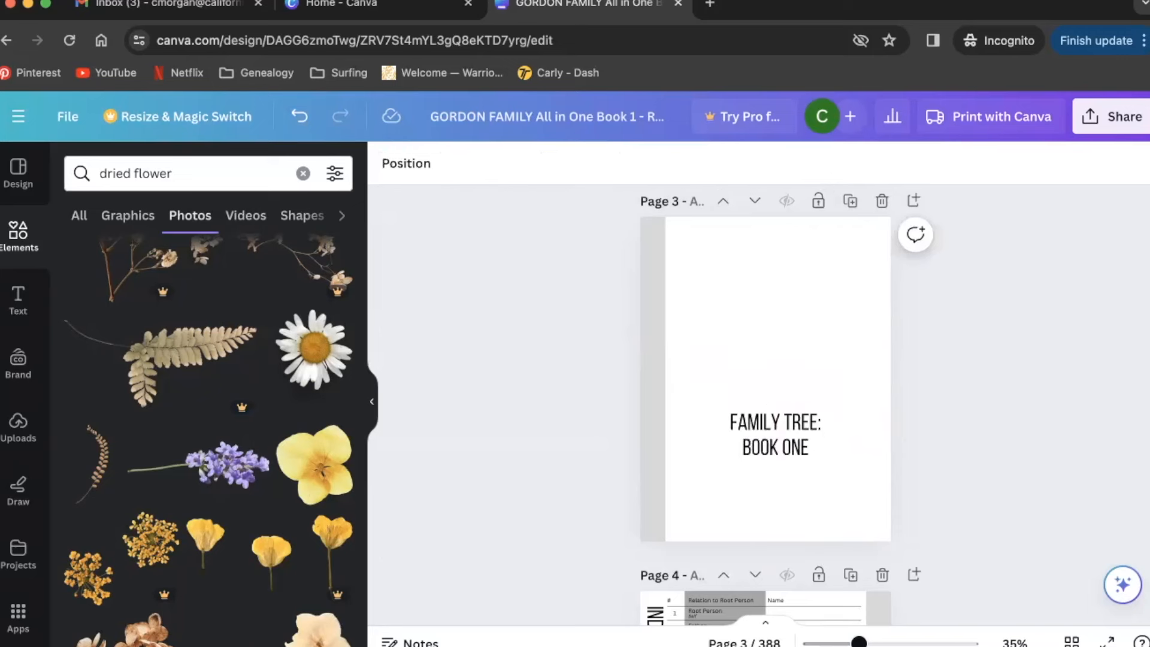
- Move the FAMILY TREE: BOOK ONE title up toward the centre of the page
{"action": "left_click_drag", "start_coordinate": [792, 416], "coordinate": [798, 363]}
{"action": "left_click", "coordinate": [1021, 434]}
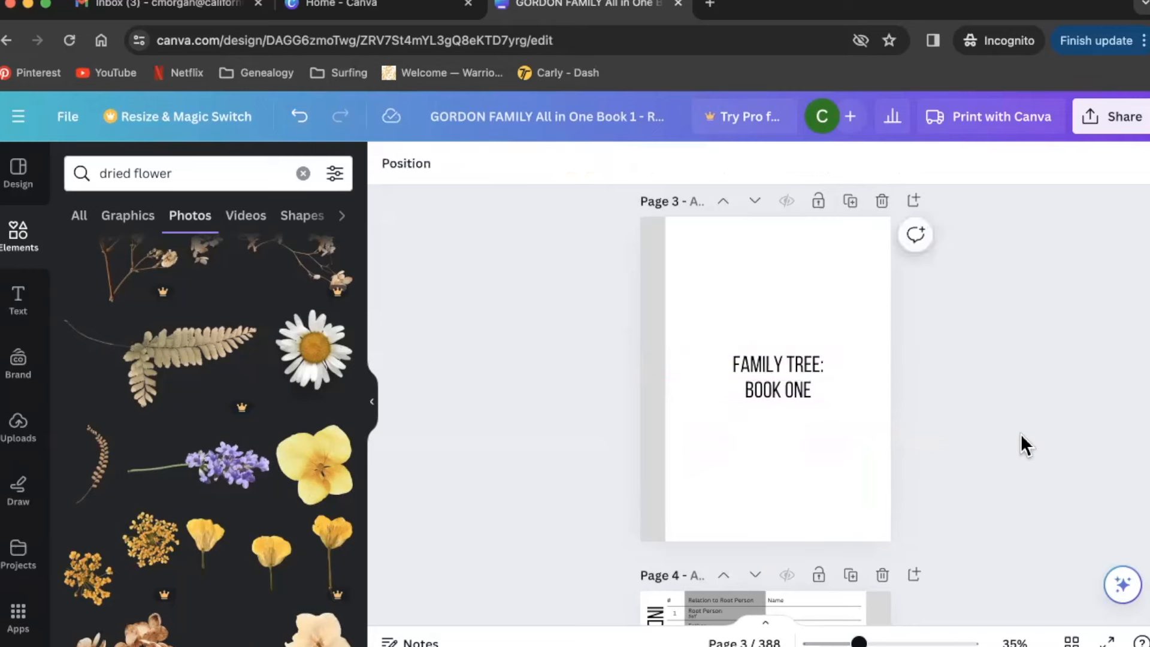
{"action": "scroll", "coordinate": [1021, 434], "scroll_direction": "up", "scroll_amount": 10}
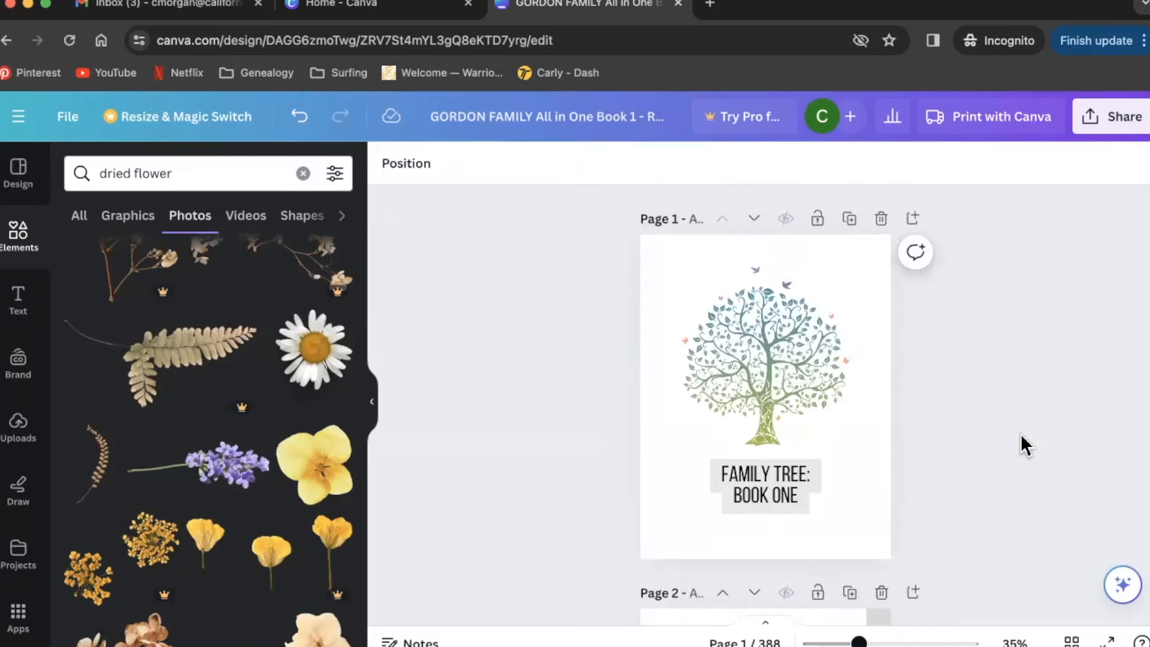
{"action": "scroll", "coordinate": [1021, 434], "scroll_direction": "down", "scroll_amount": 5}
{"action": "scroll", "coordinate": [1021, 434], "scroll_direction": "down", "scroll_amount": 5}
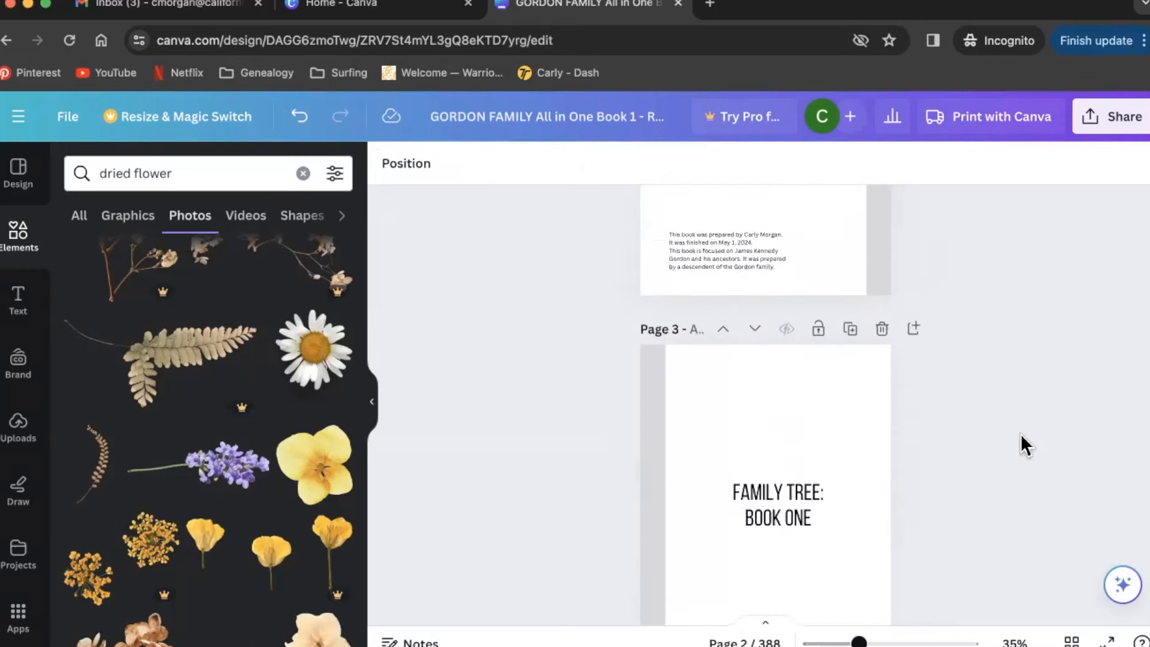